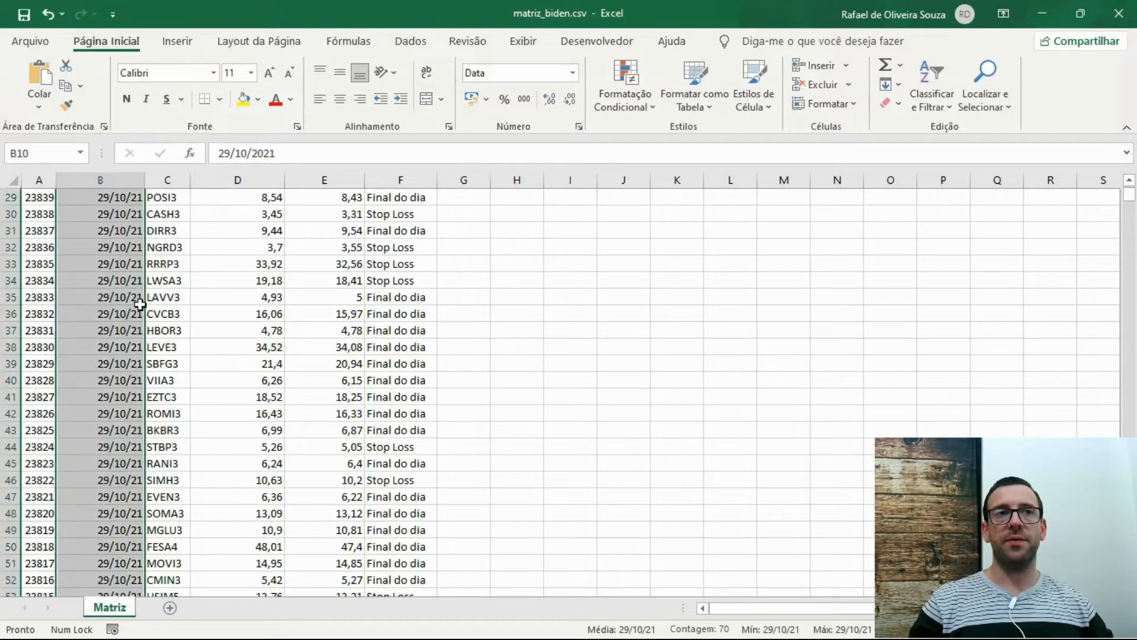
Examine the entry dates in the Matriz sheet, comparing the blocks of rows dated 01/11/21, 29/10/21 and 28/10/21
click(125, 283)
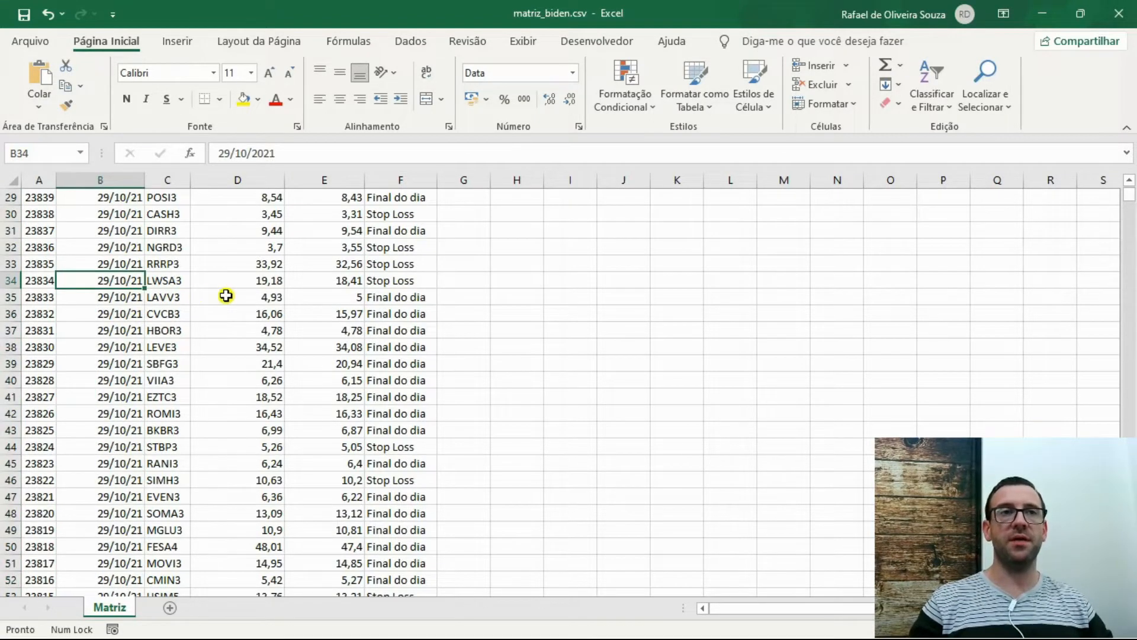
scroll(227, 295, up, 9)
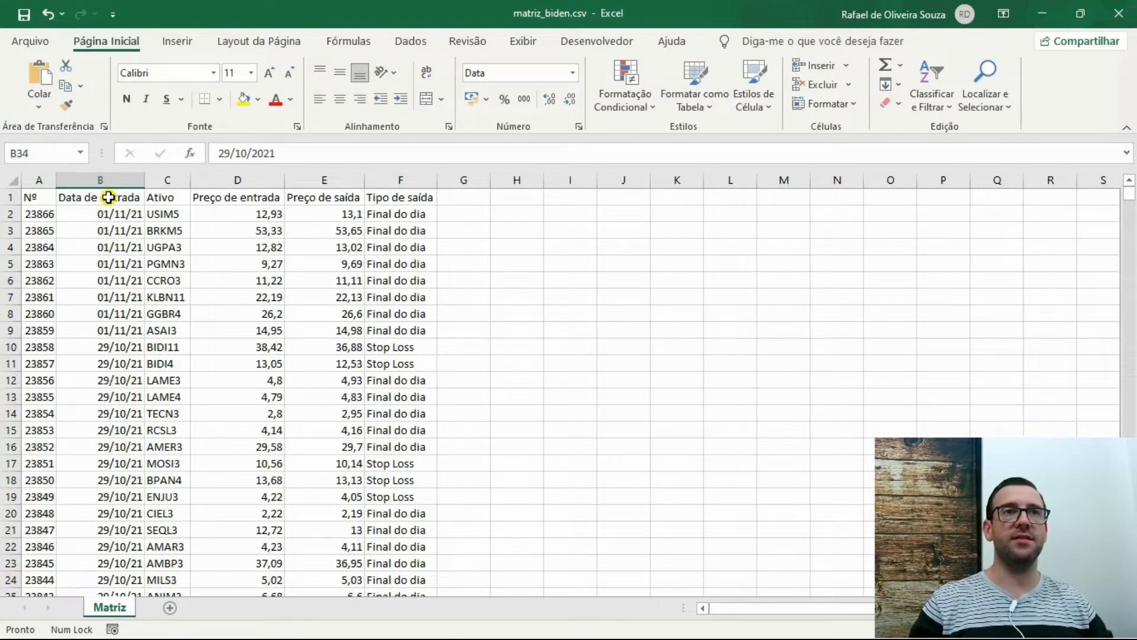
drag(122, 214, 119, 324)
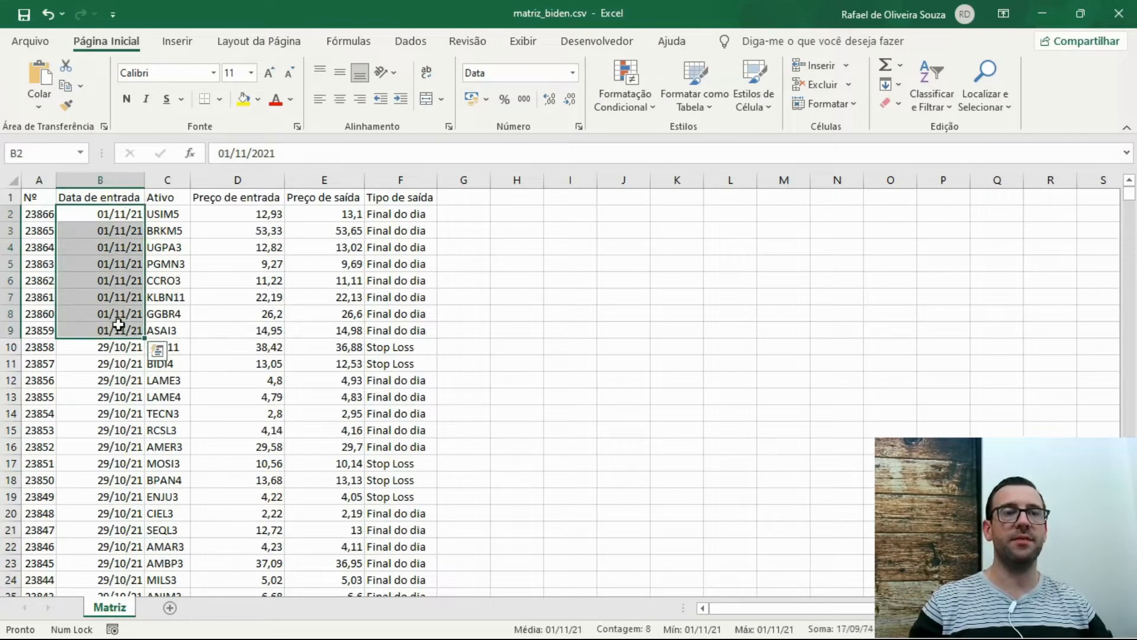
click(110, 347)
scroll(111, 347, down, 10)
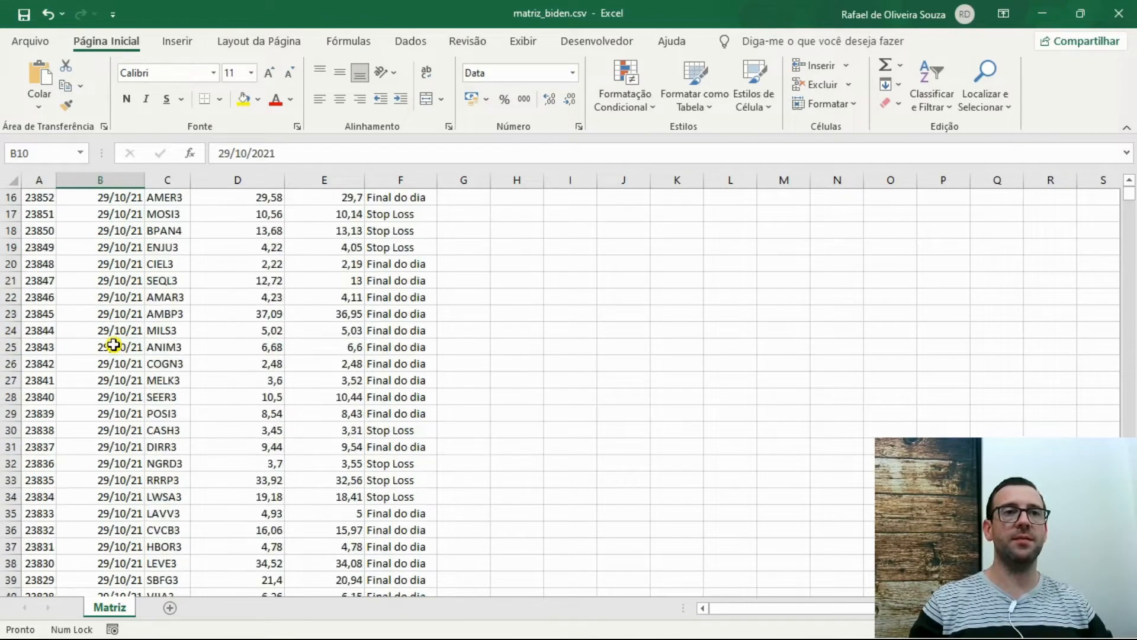
scroll(113, 344, down, 14)
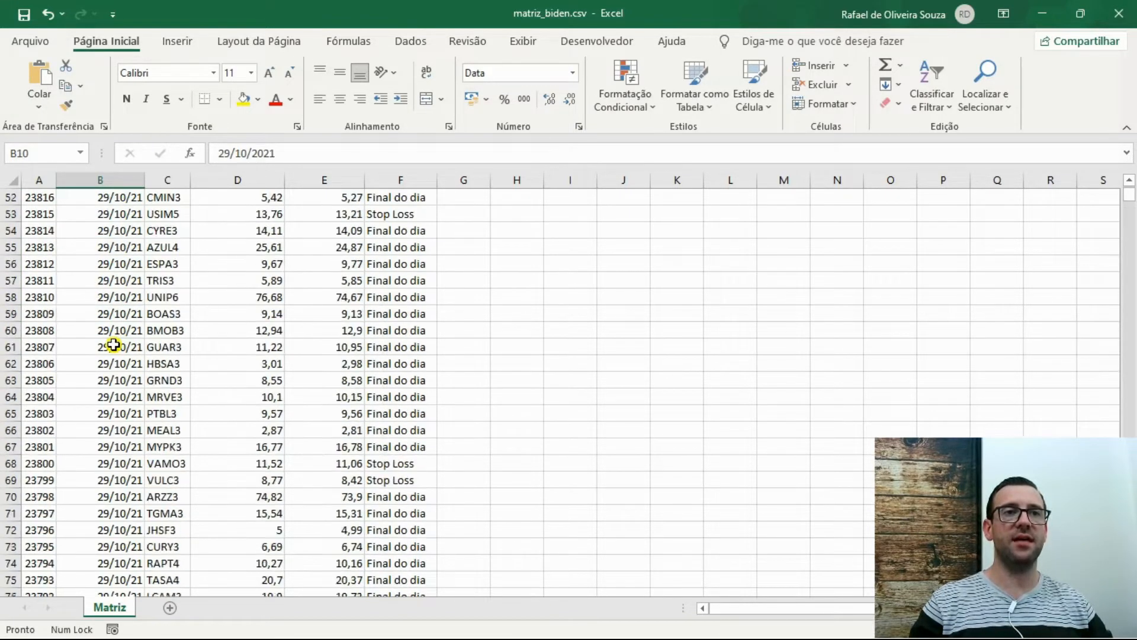
scroll(113, 345, down, 19)
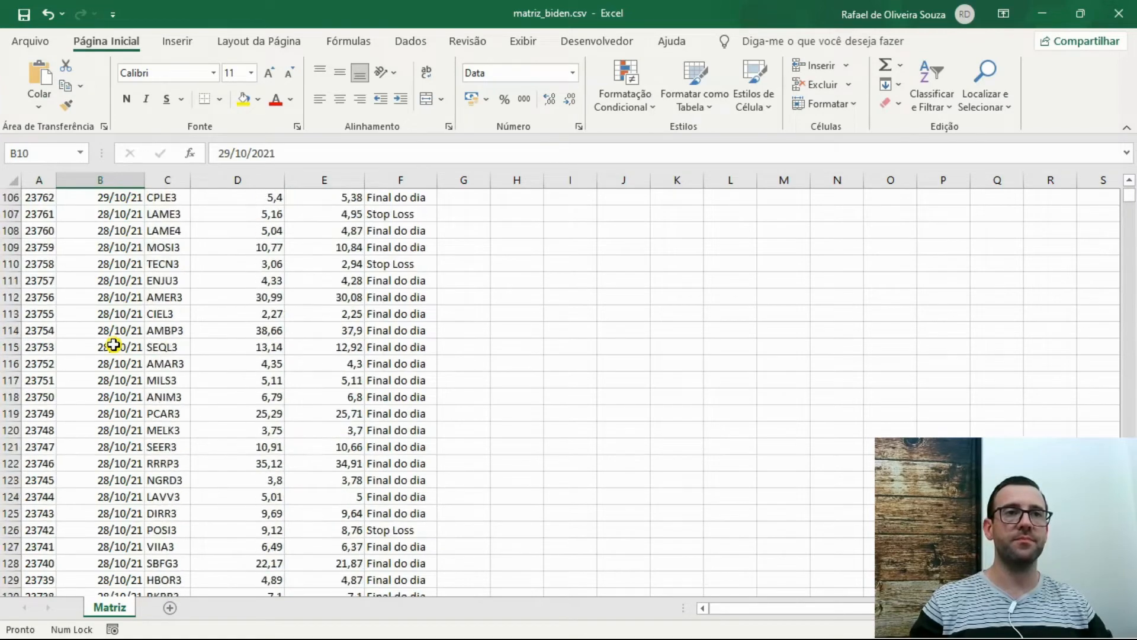
scroll(113, 345, up, 10)
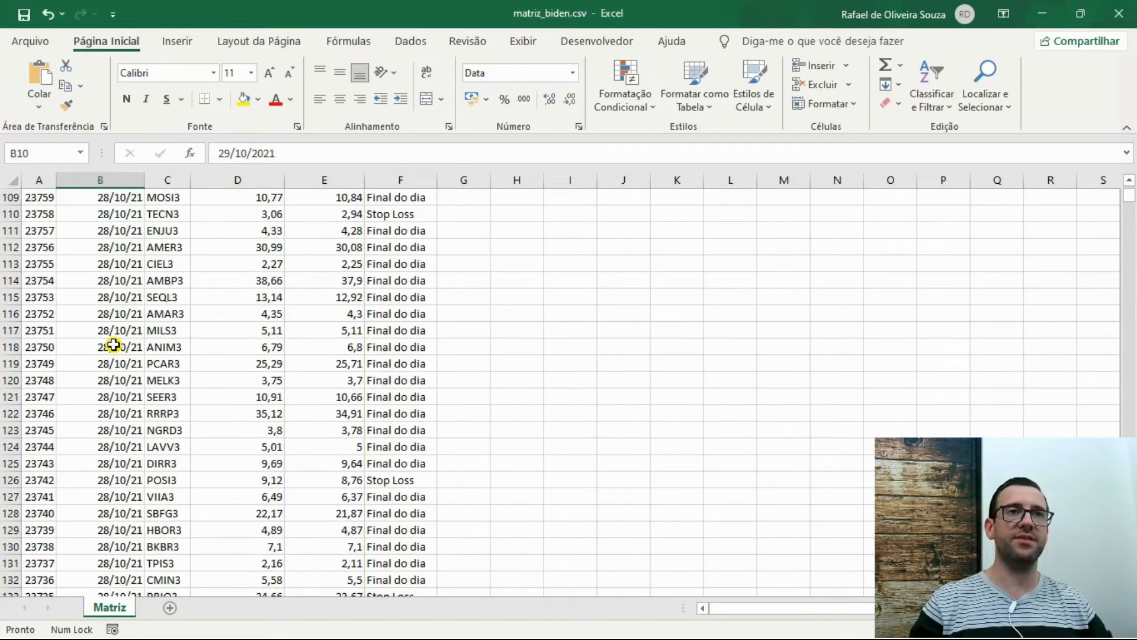
shift+click(130, 298)
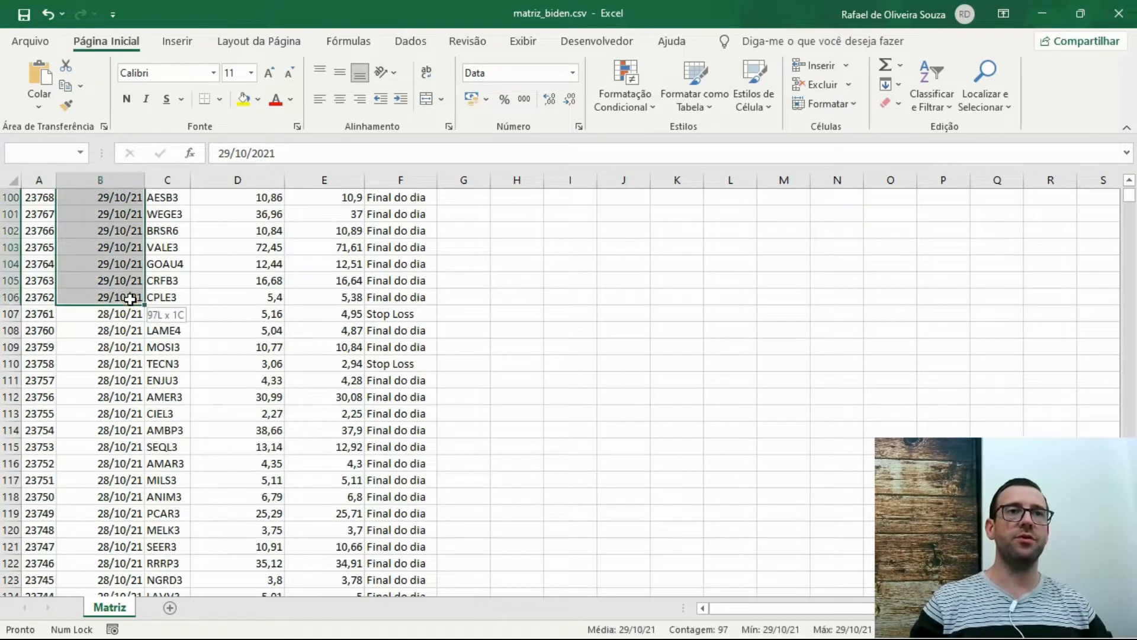
click(170, 284)
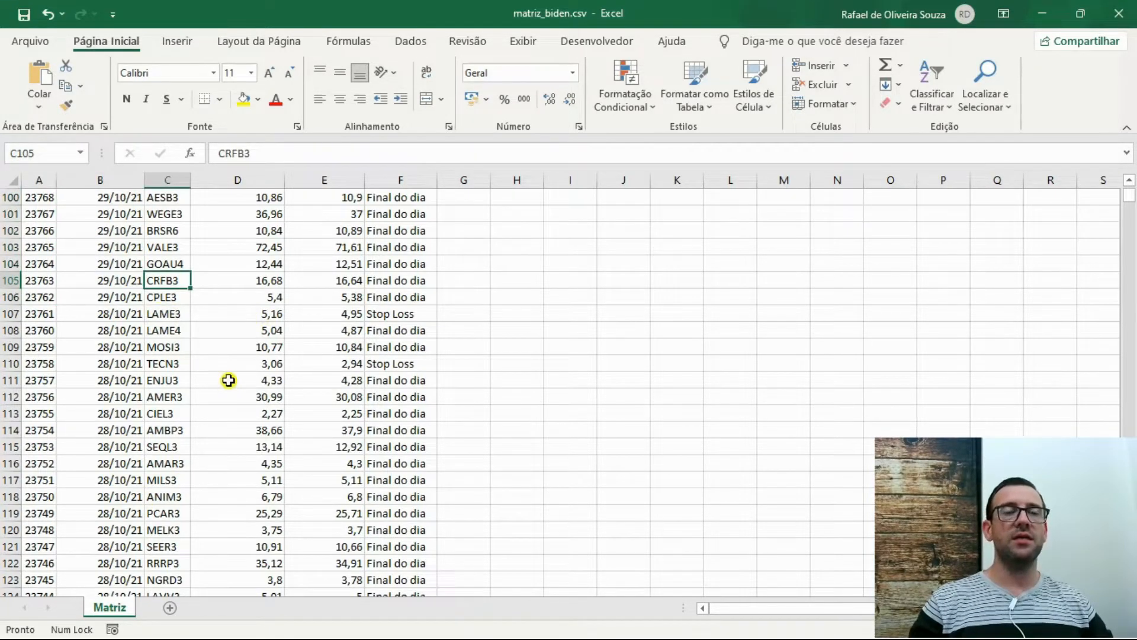
scroll(226, 361, up, 13)
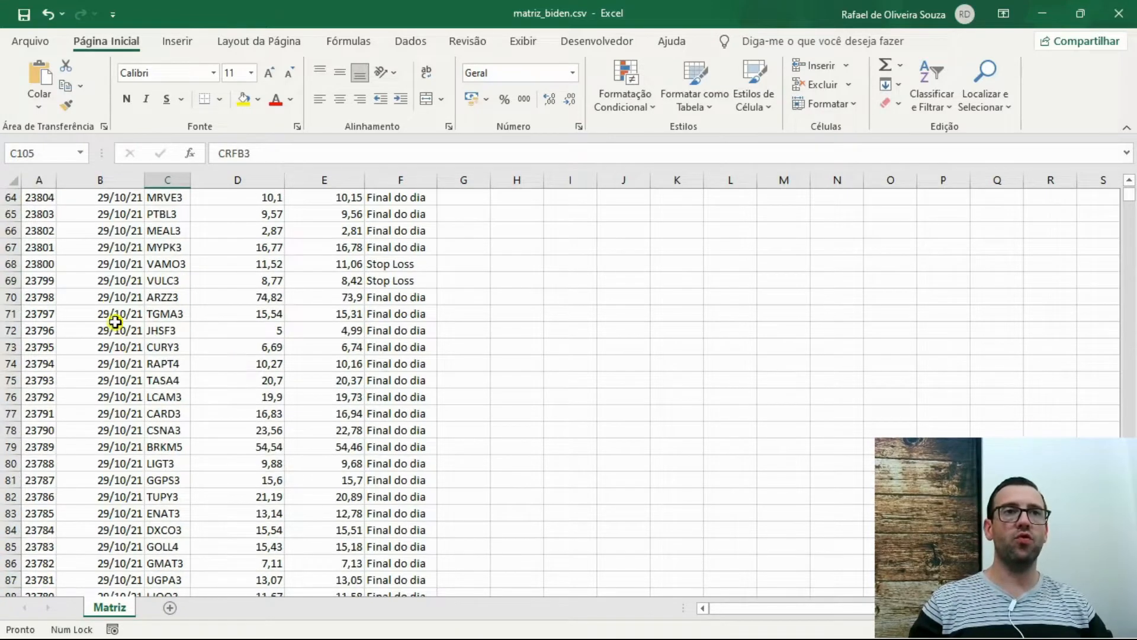
scroll(246, 281, up, 20)
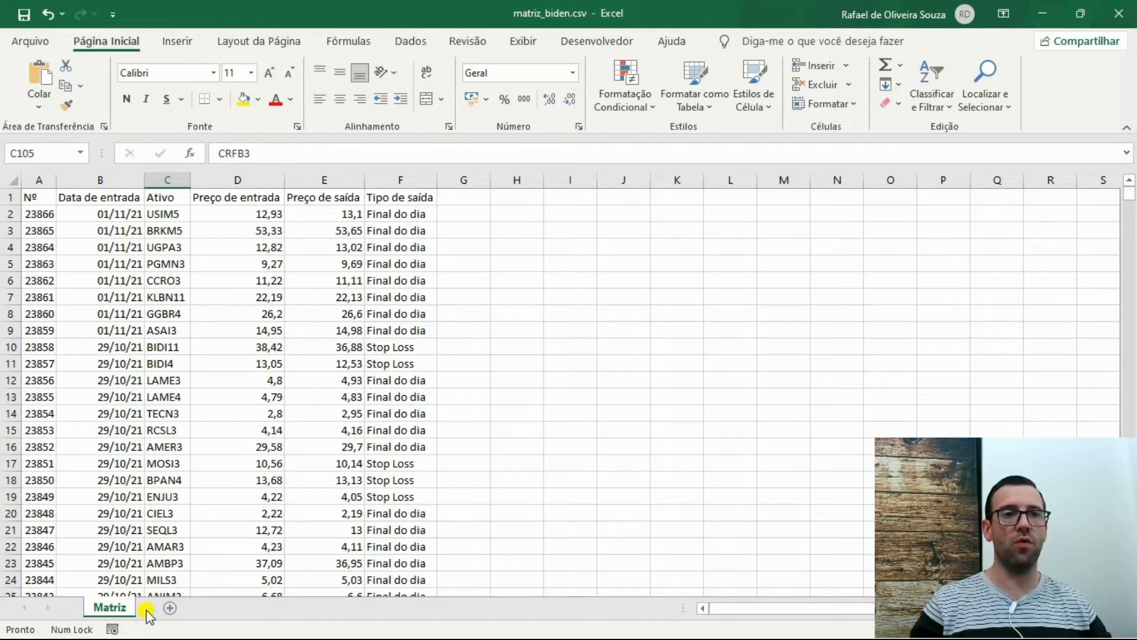
Duplicate the Matriz sheet after the original and rename the copy Ativo
drag(110, 613, 151, 602)
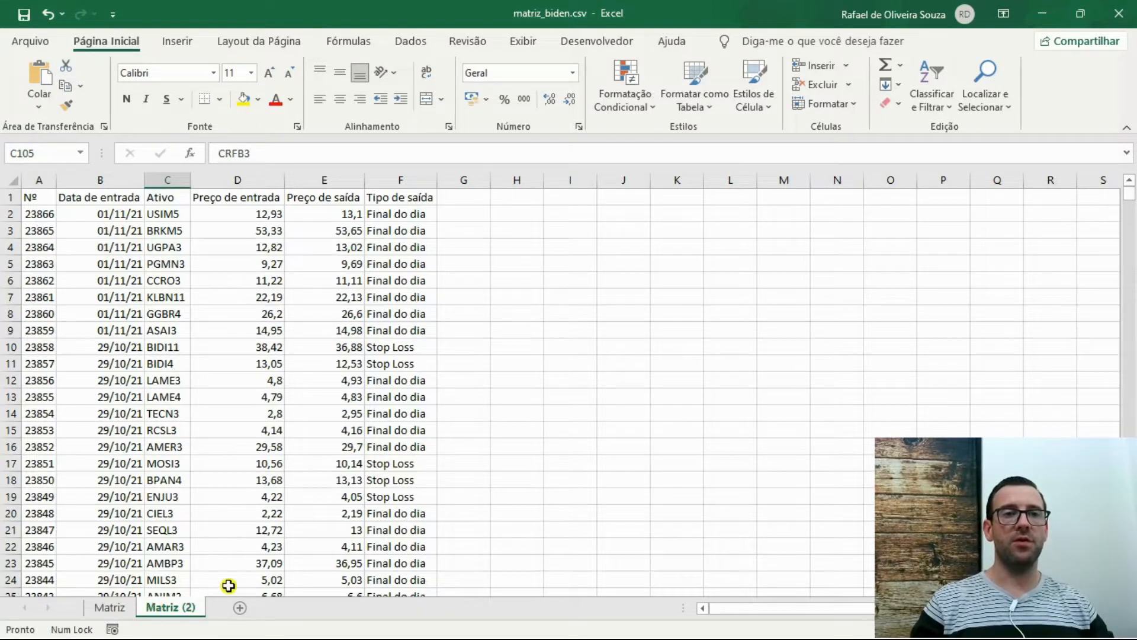
double_click(163, 608)
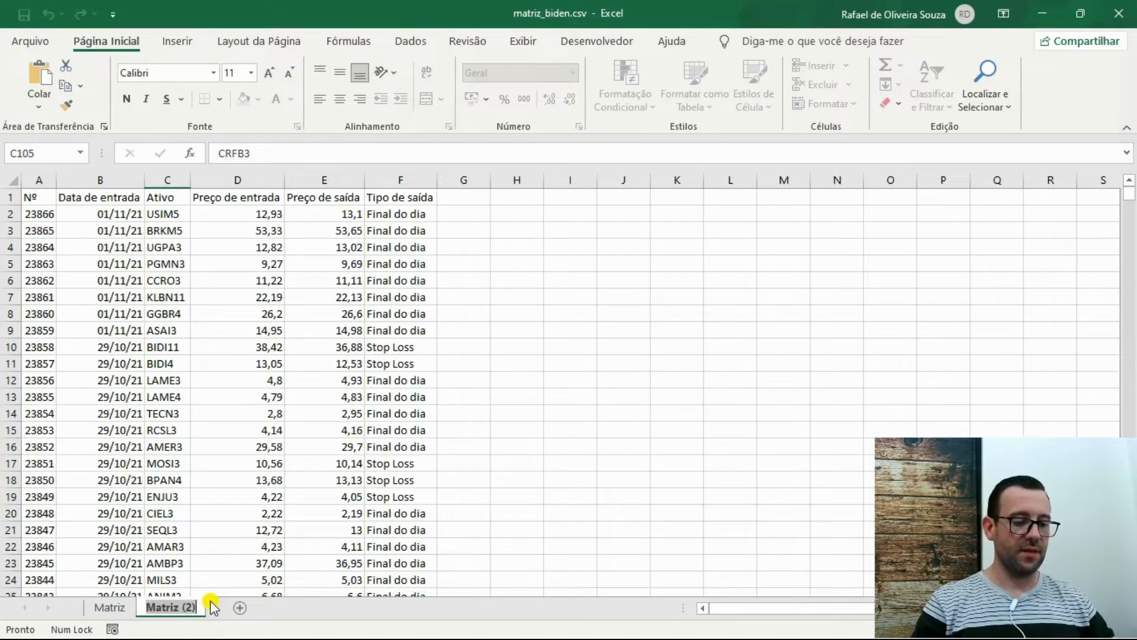
text(Ativo)
key(Return)
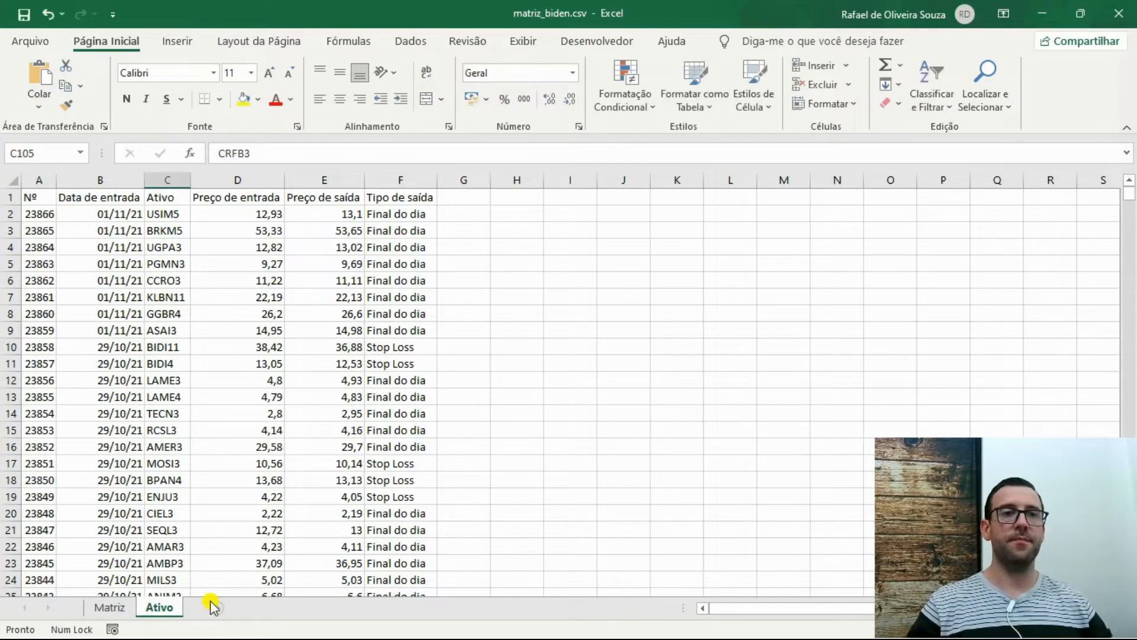
Duplicate the Ativo sheet after itself and rename the copy Entrada
drag(165, 611, 211, 606)
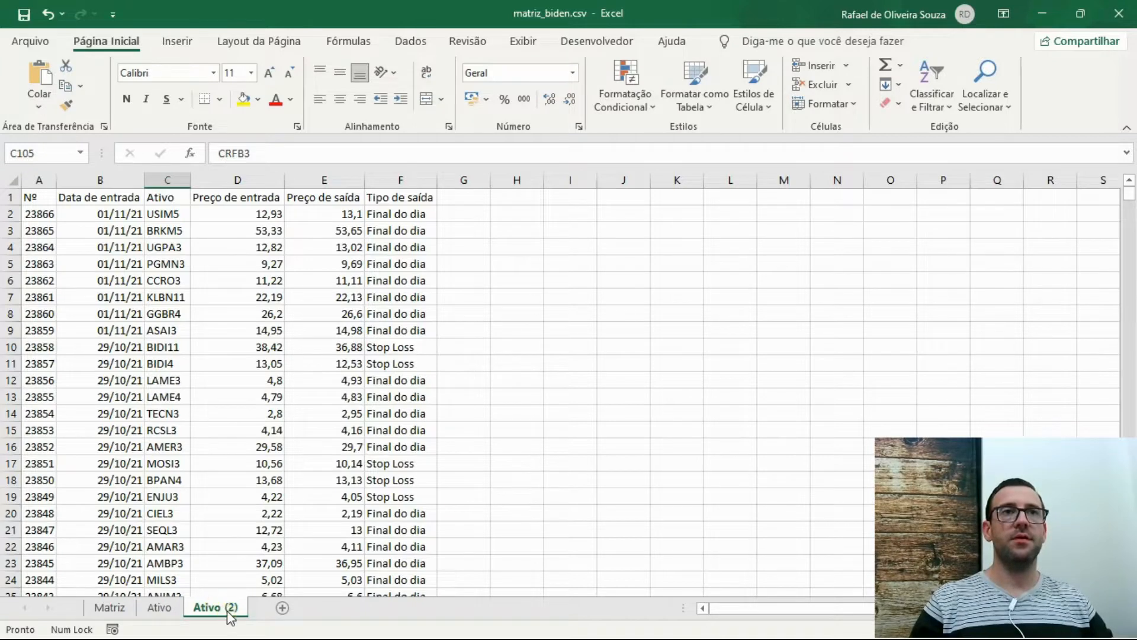
double_click(229, 611)
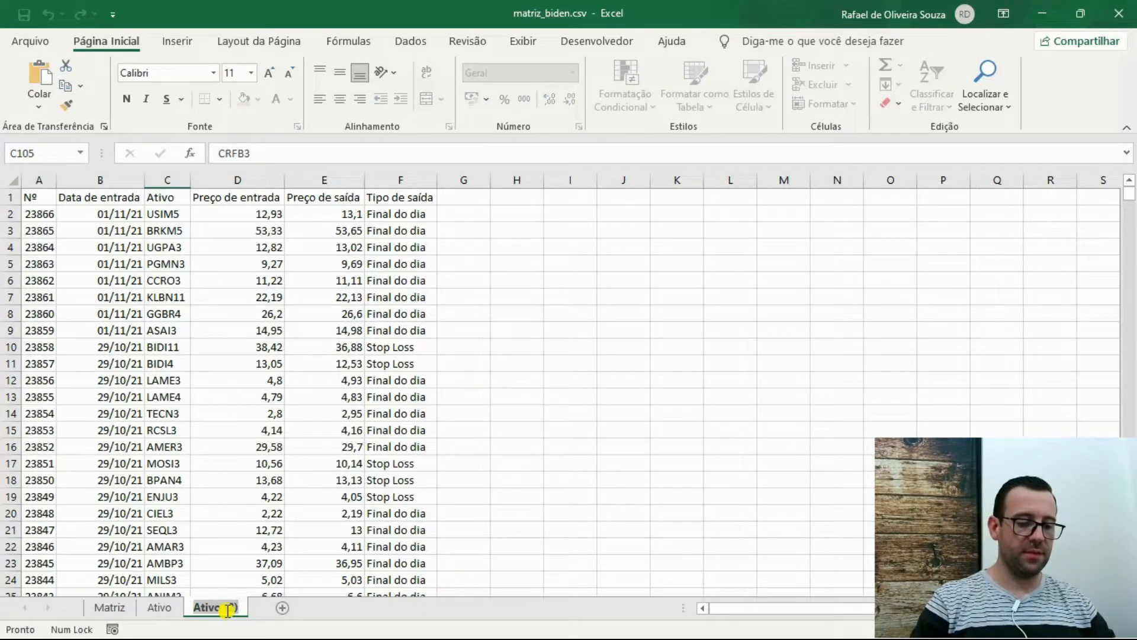
text(Entrada)
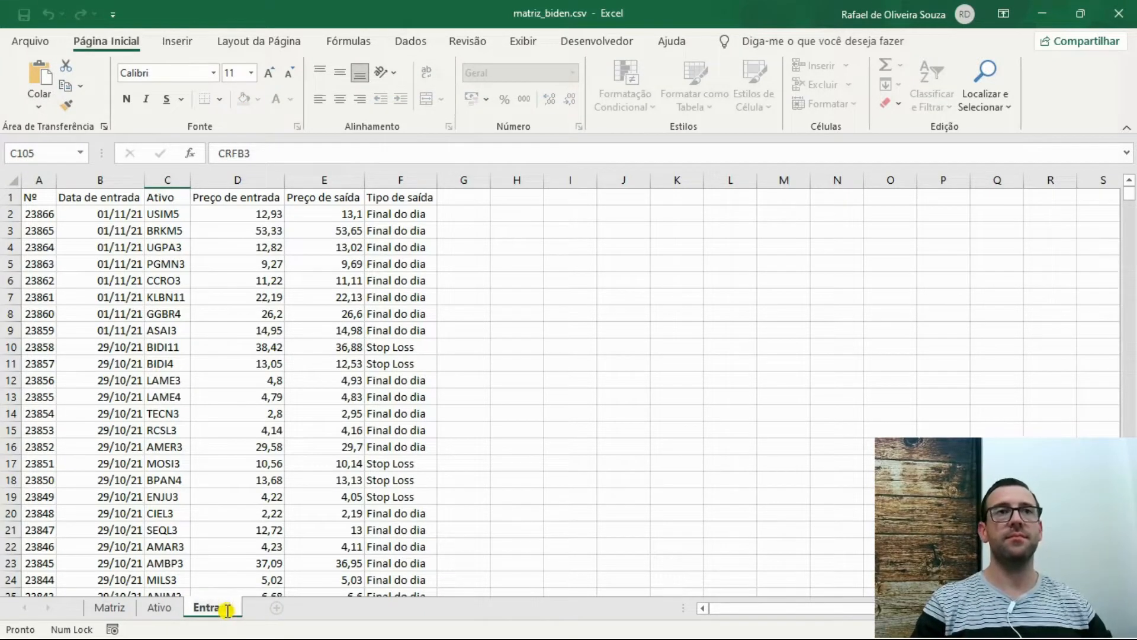
key(Return)
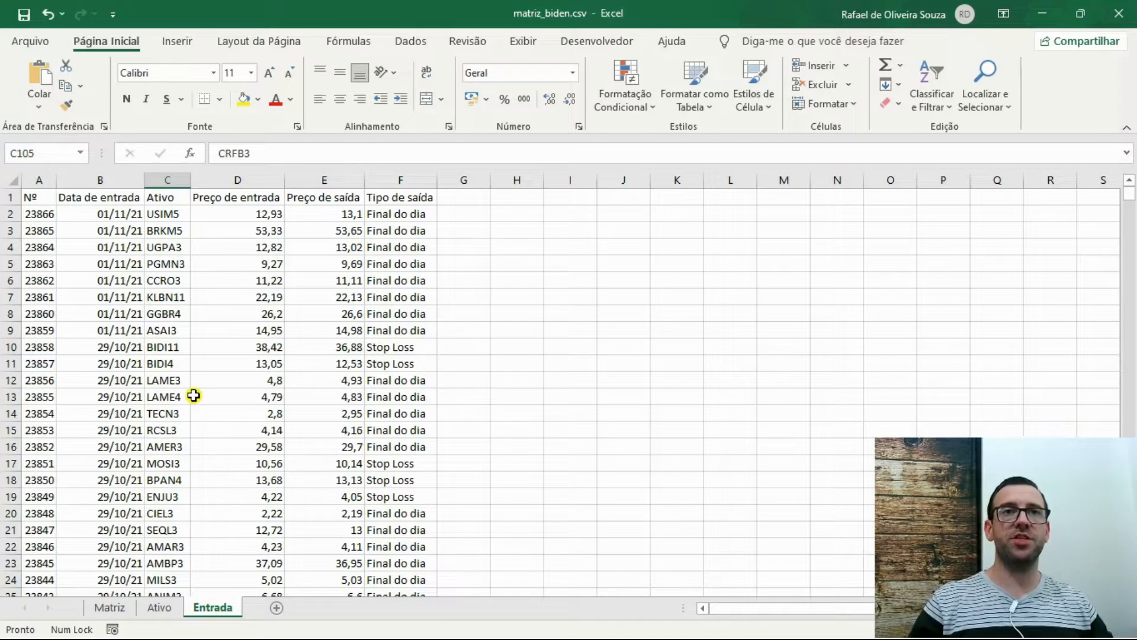
Examine how the assets and entry dates are ordered in the Ativo sheet
click(160, 607)
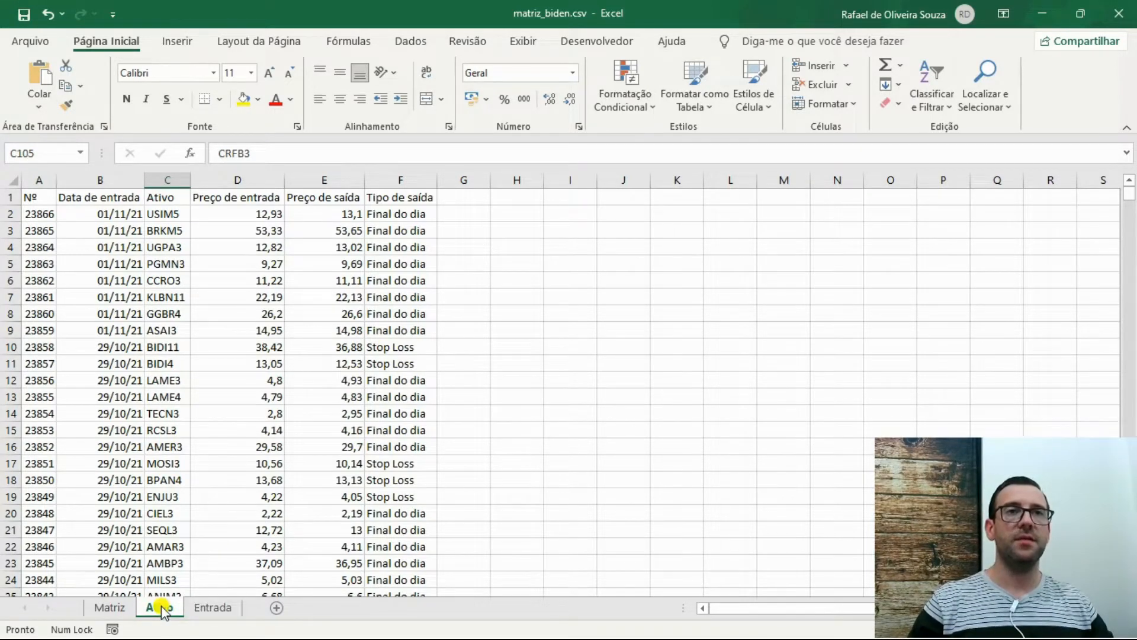
click(161, 214)
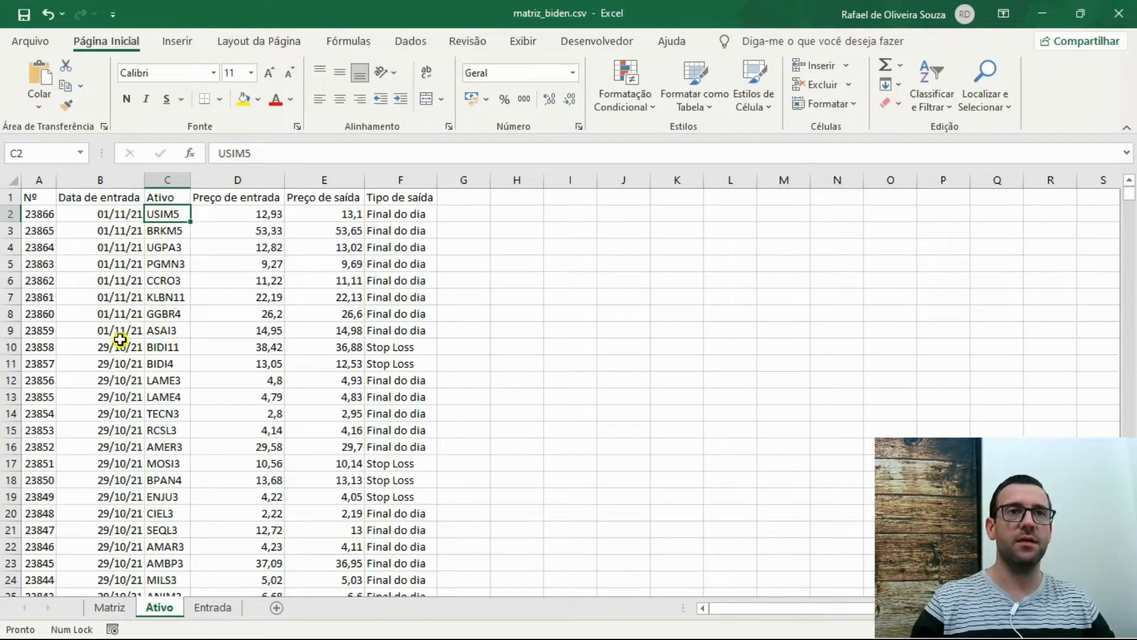
click(169, 330)
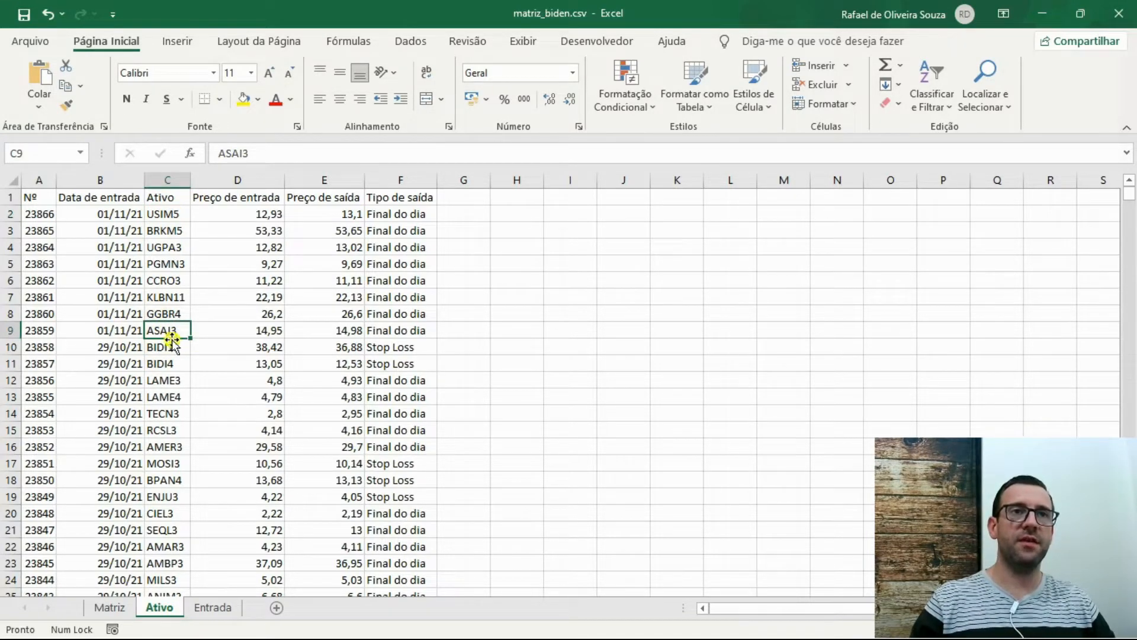
click(99, 331)
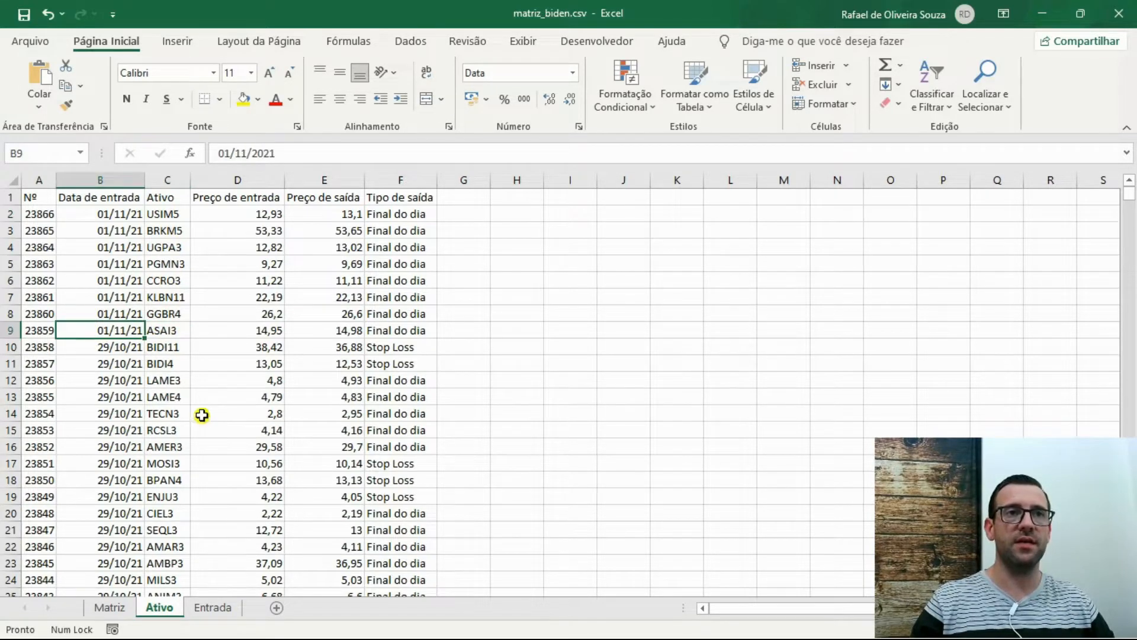
scroll(111, 354, down, 6)
scroll(110, 355, down, 1)
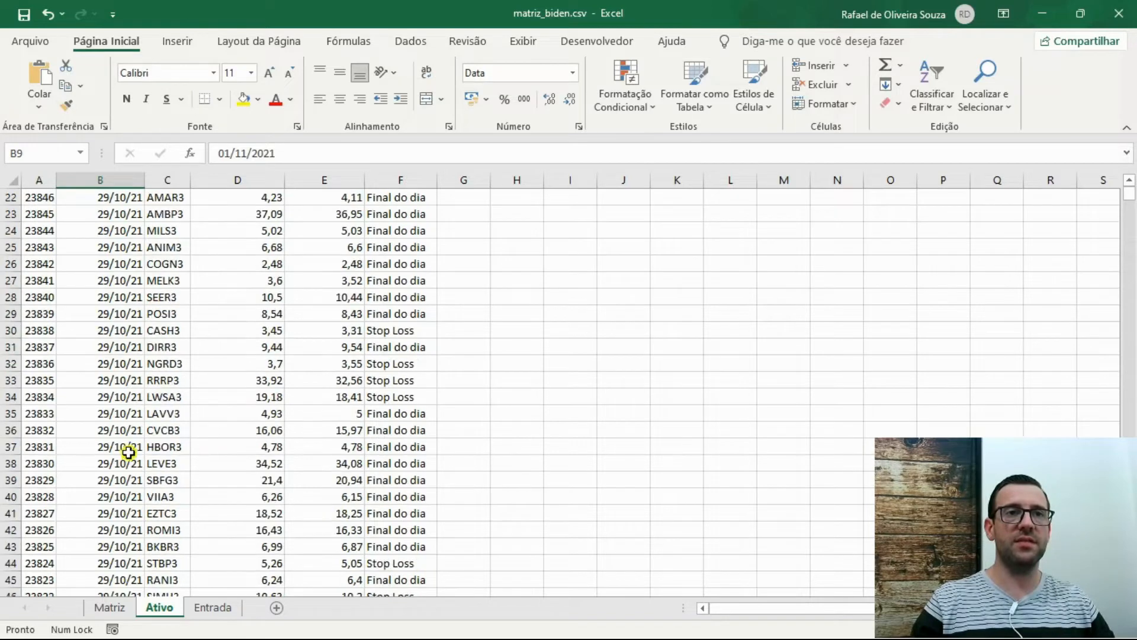
scroll(209, 446, up, 6)
scroll(210, 445, up, 1)
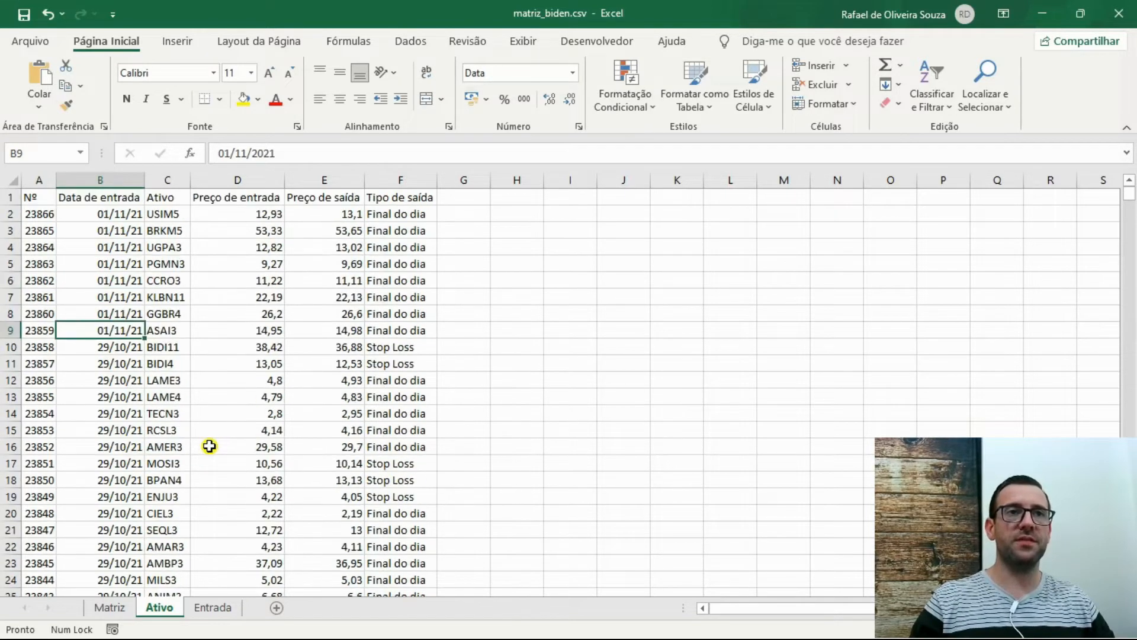
Convert the Ativo sheet's data range A1:F23867 into a table with headers and autofit all column widths
click(159, 330)
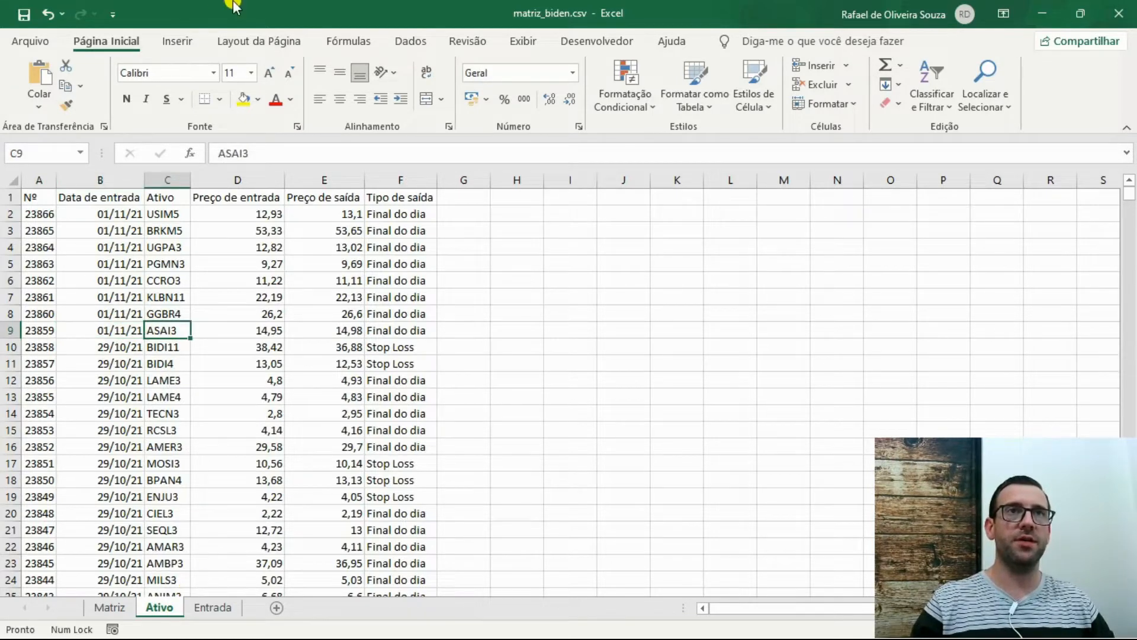
click(177, 43)
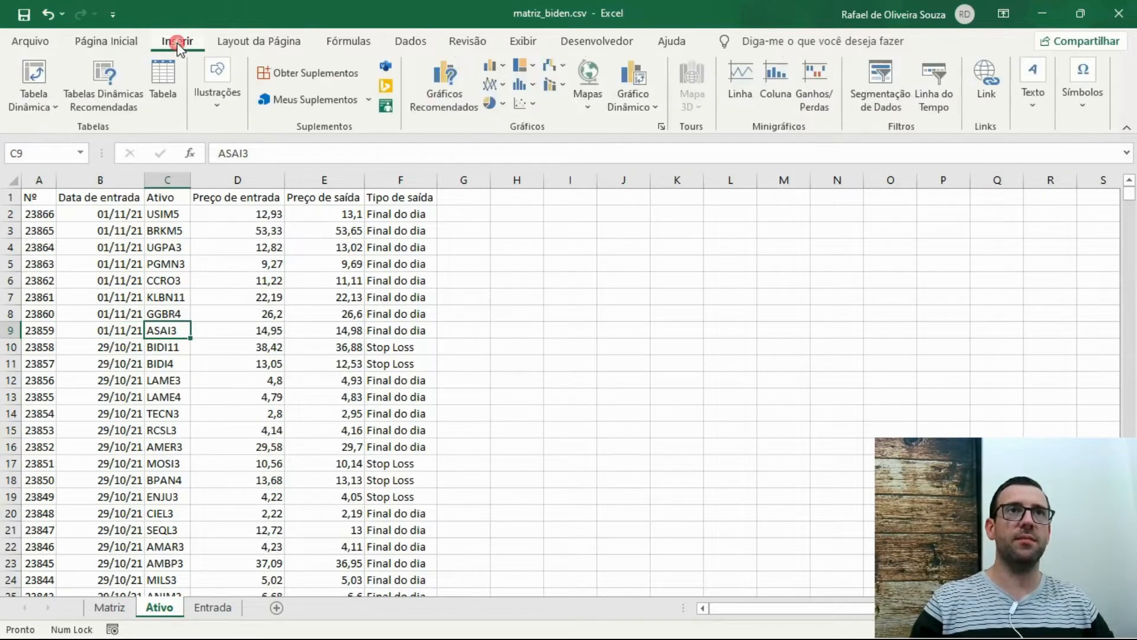
click(163, 93)
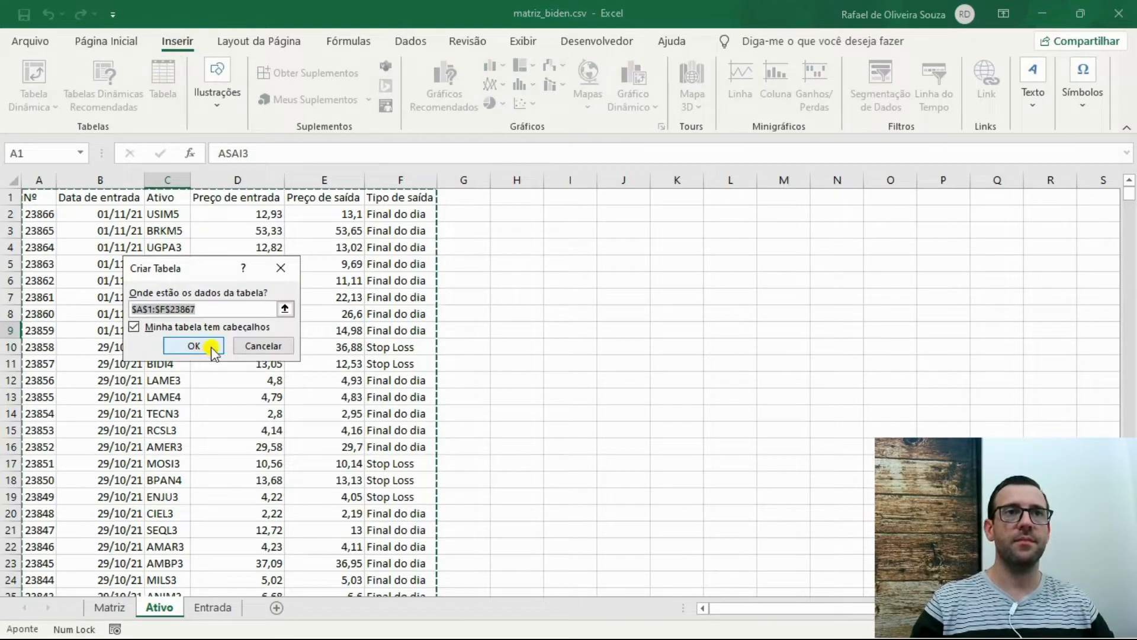
click(211, 343)
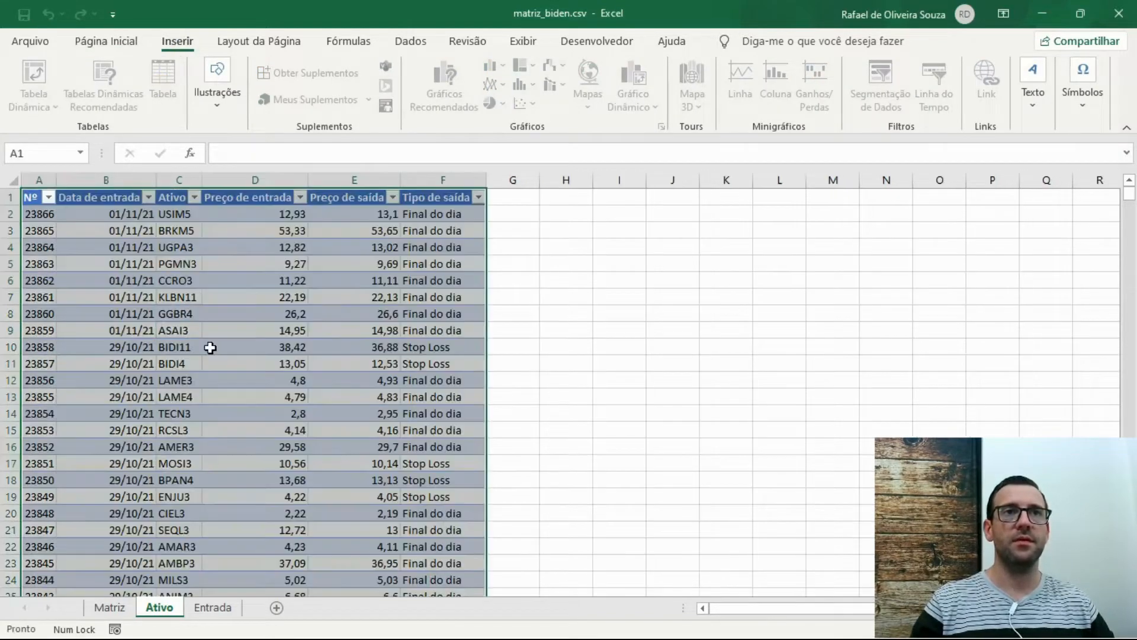
click(11, 180)
double_click(55, 180)
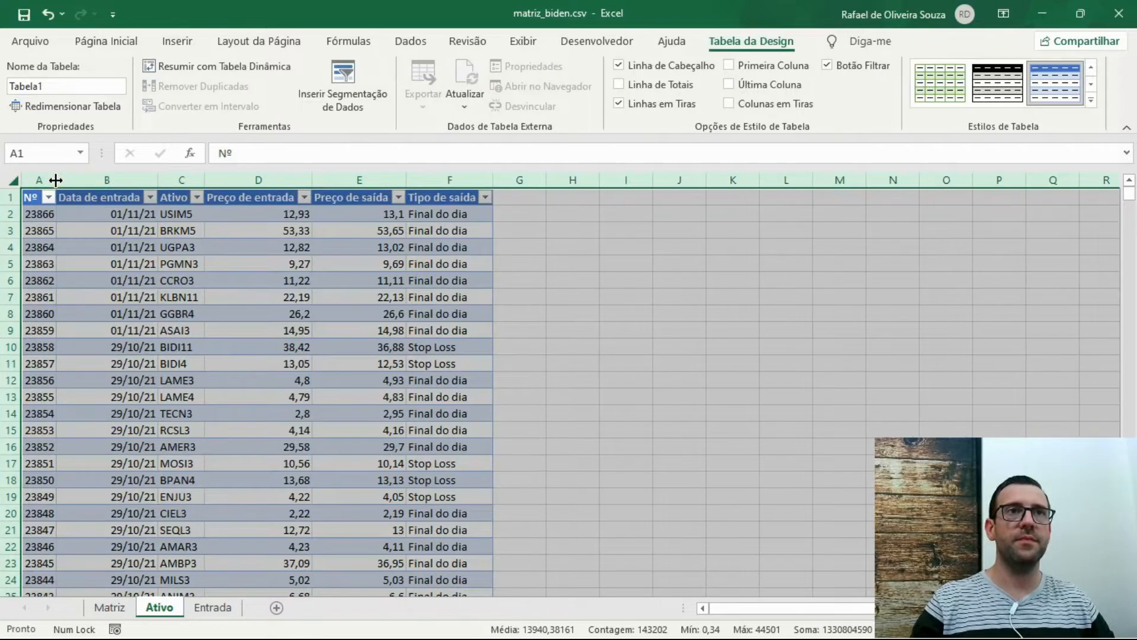
click(183, 280)
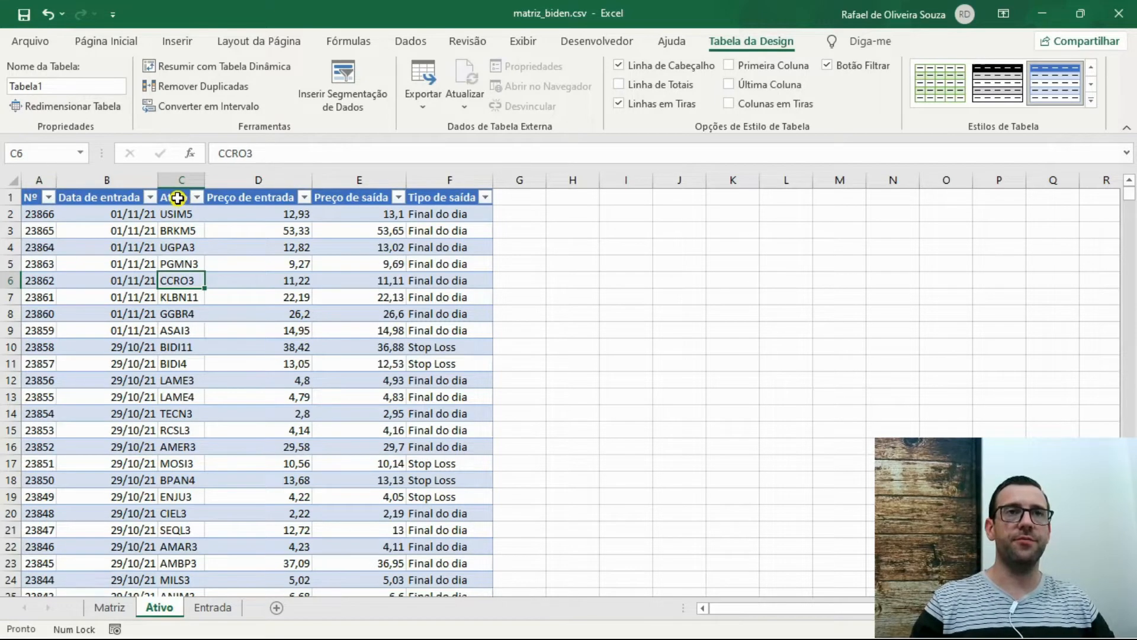
Sort the table on the Ativo sheet by the Ativo column from A to Z and check the grouped rows
click(197, 198)
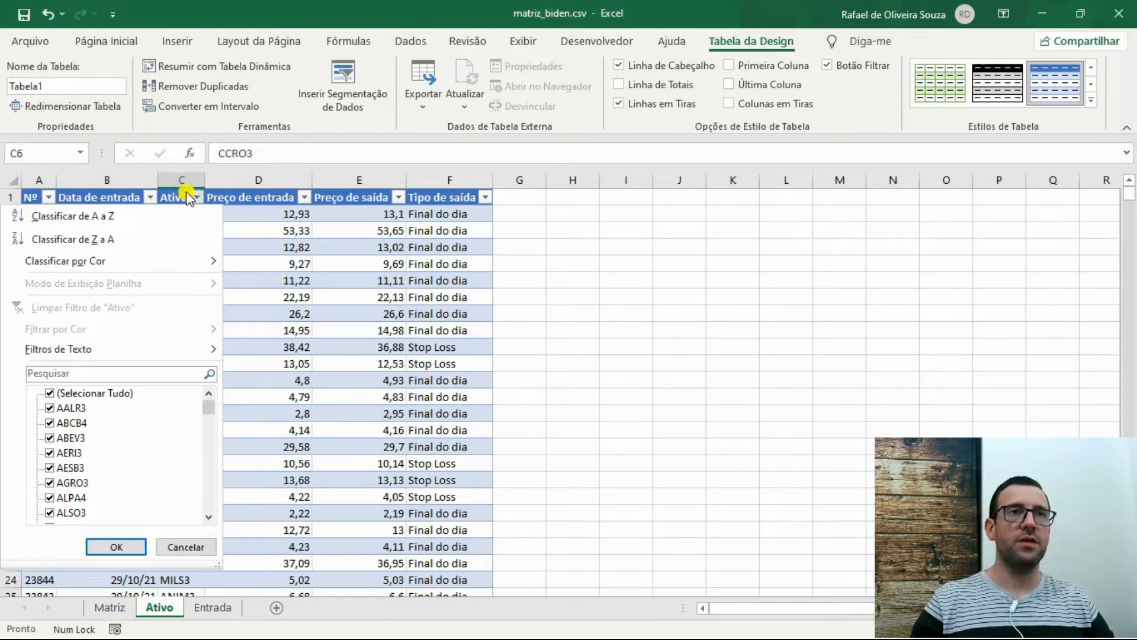
click(93, 218)
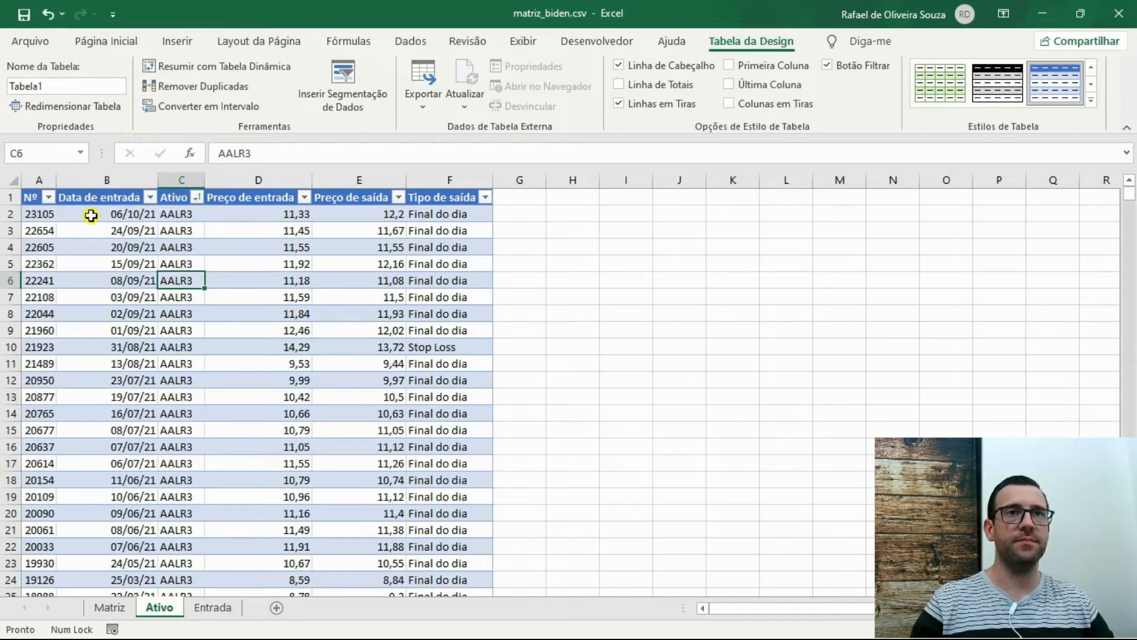
click(178, 214)
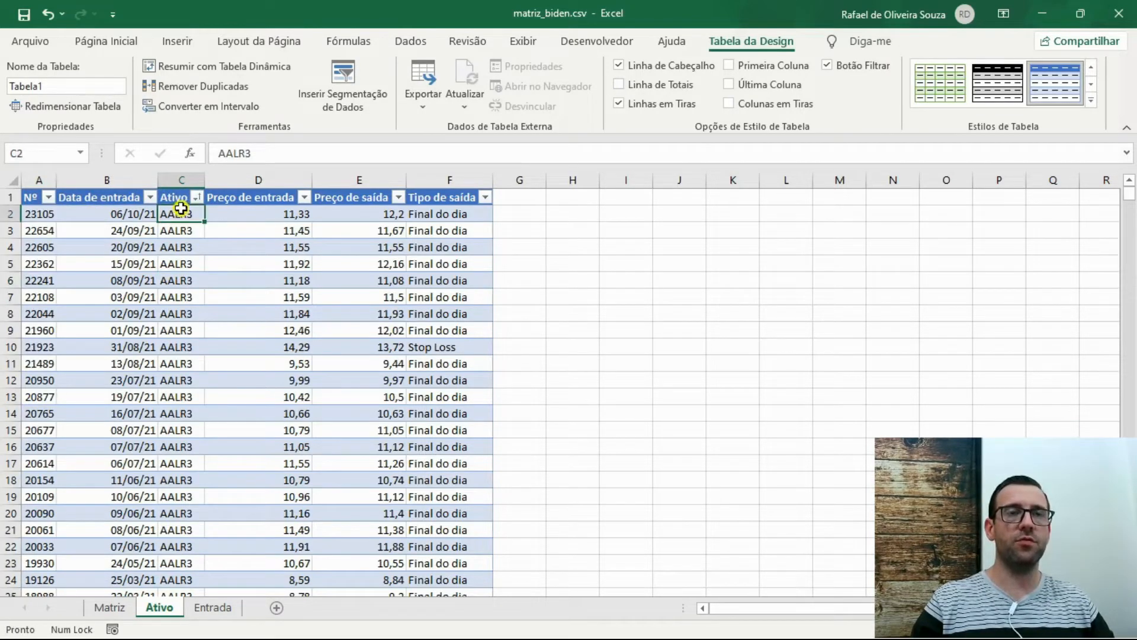
scroll(180, 539, down, 13)
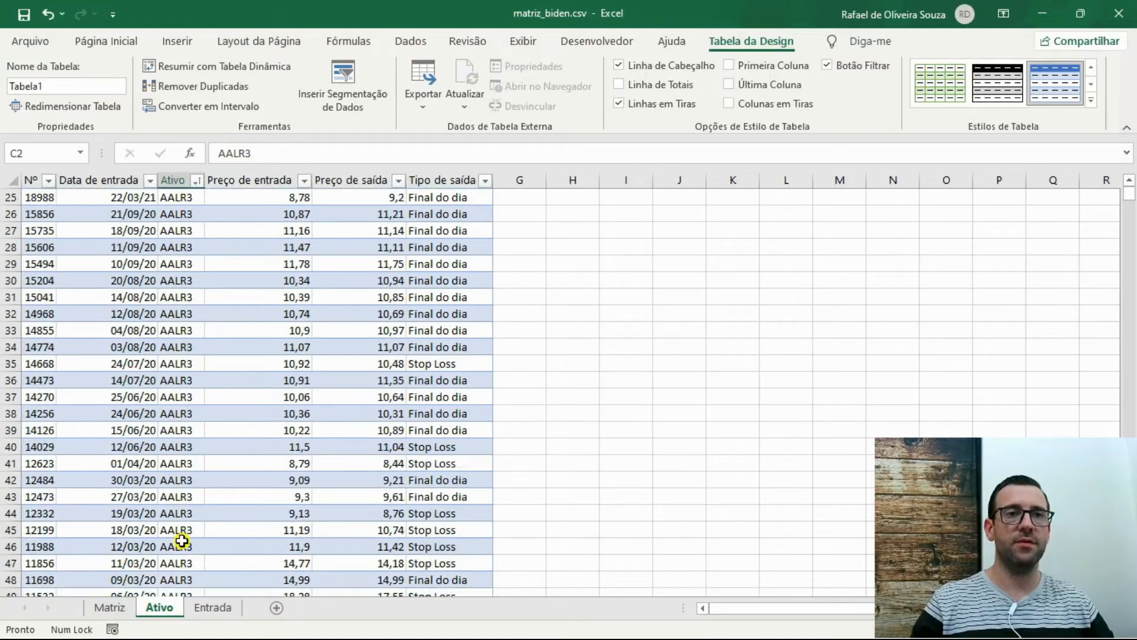
scroll(180, 539, down, 12)
scroll(185, 259, down, 17)
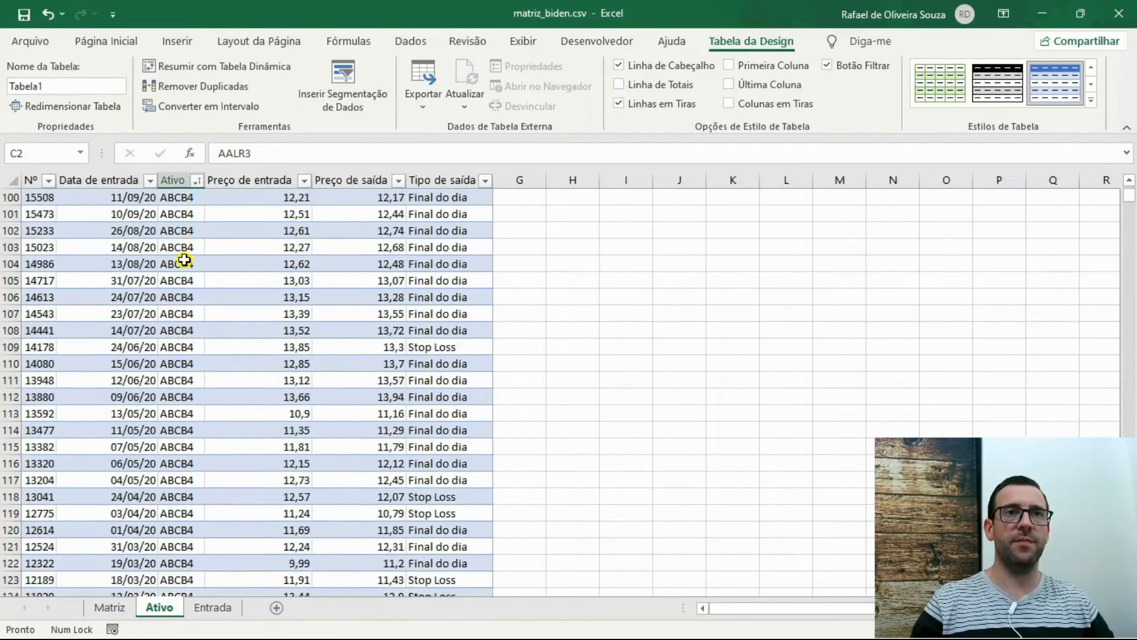
Sort the table on the Ativo sheet by the Data de entrada column from oldest to newest
scroll(186, 259, down, 20)
scroll(183, 256, up, 20)
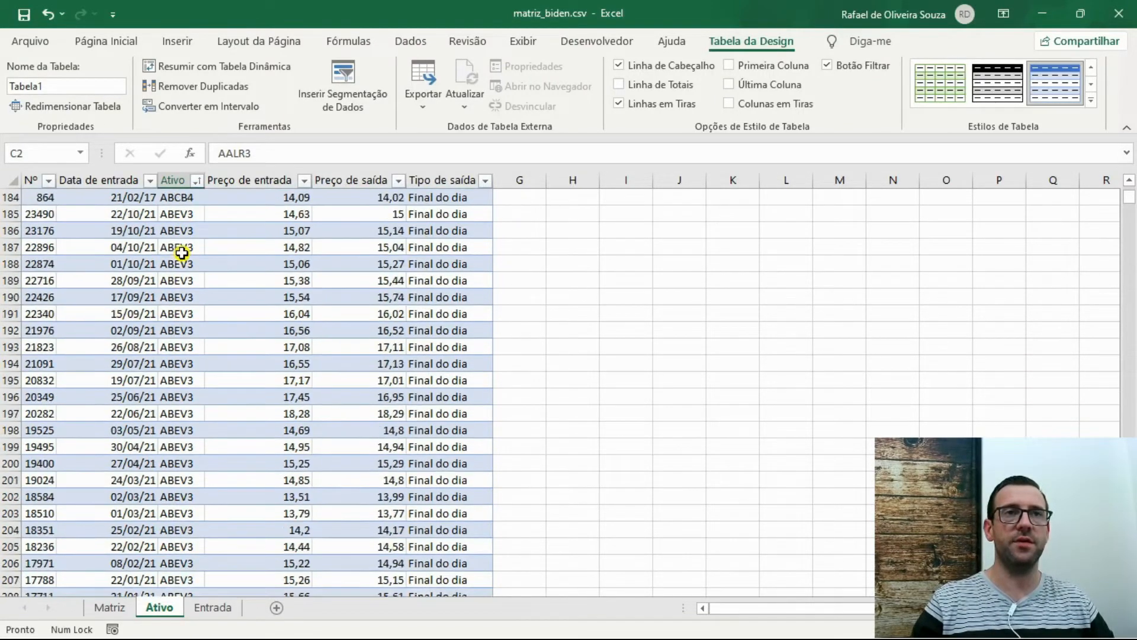
scroll(181, 253, up, 20)
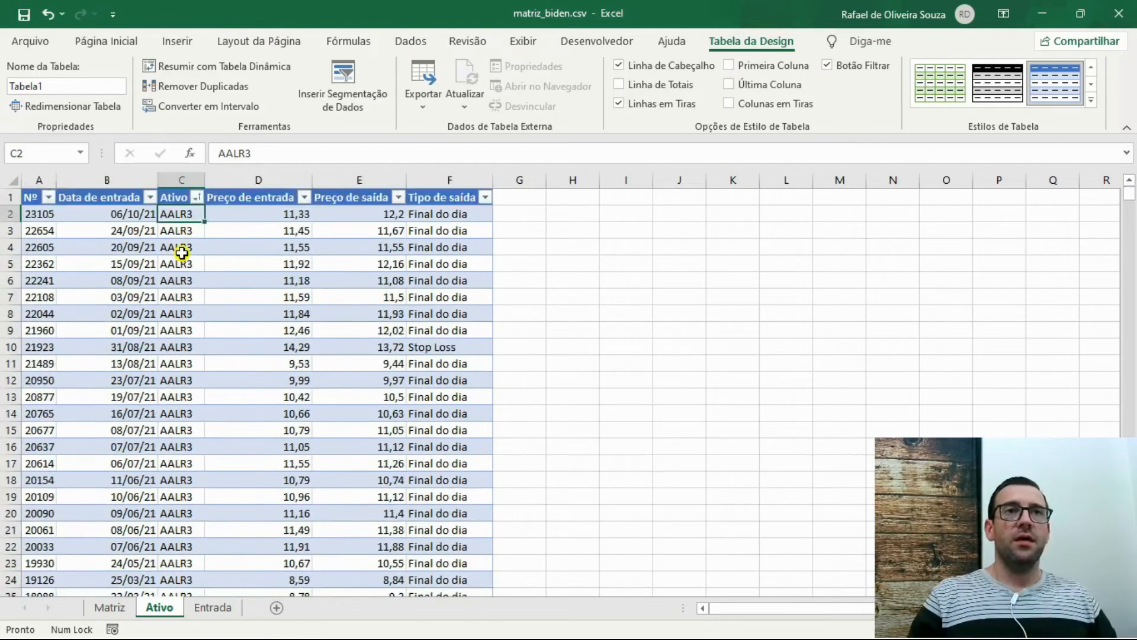
click(150, 197)
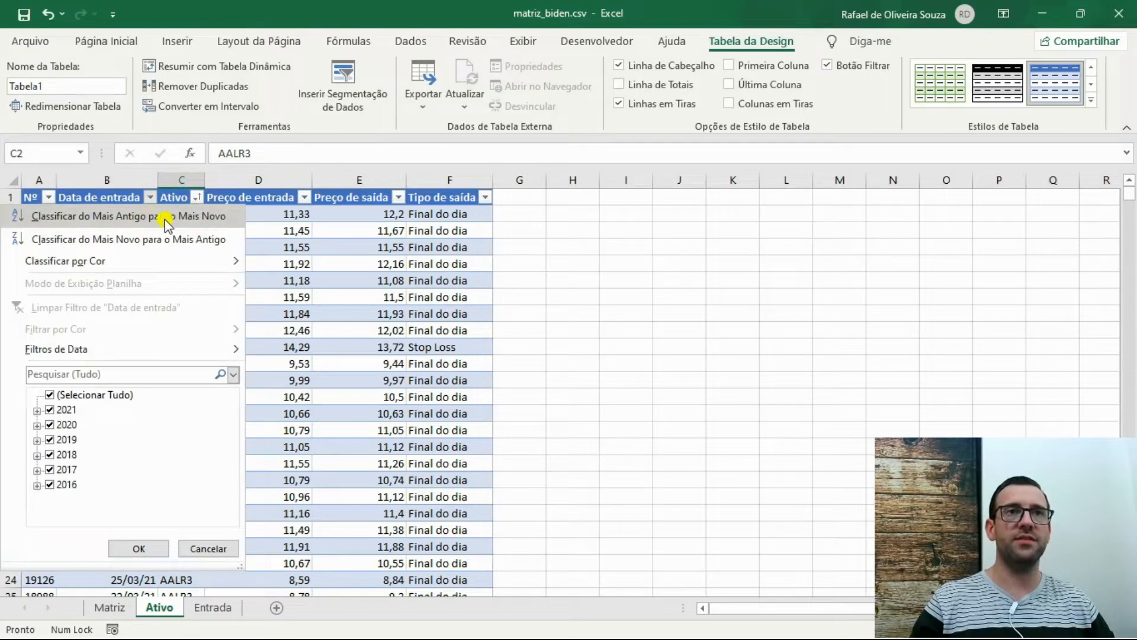
click(169, 219)
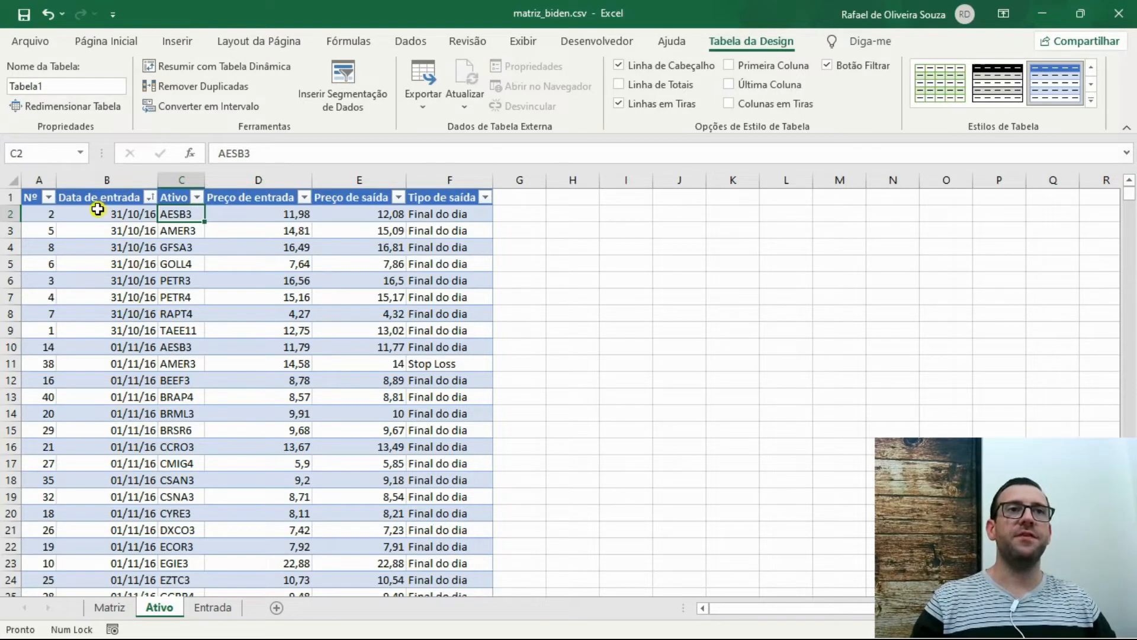
Examine which rows and assets share the entry dates 31/10/16 and 01/11/16 in the Ativo table
click(128, 213)
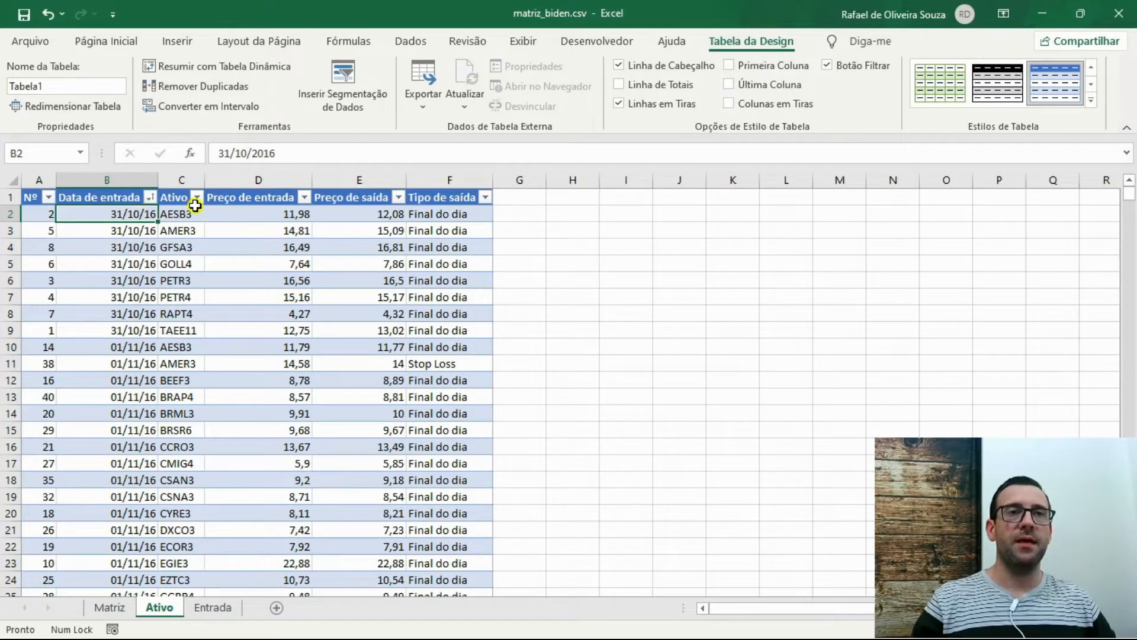
click(118, 229)
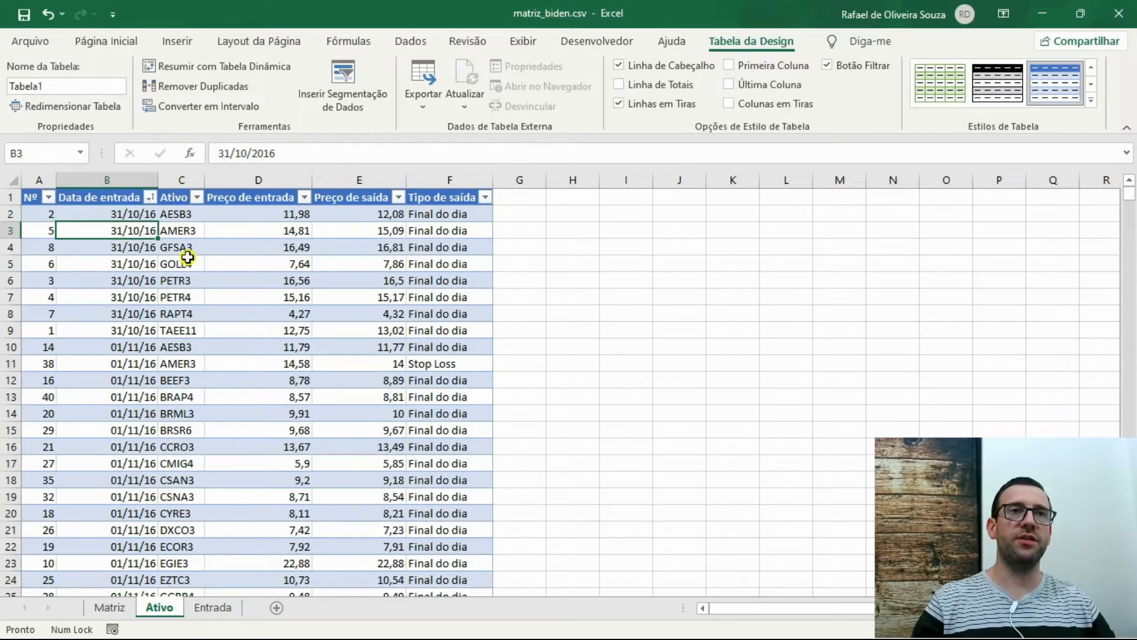
click(9, 229)
drag(12, 230, 16, 334)
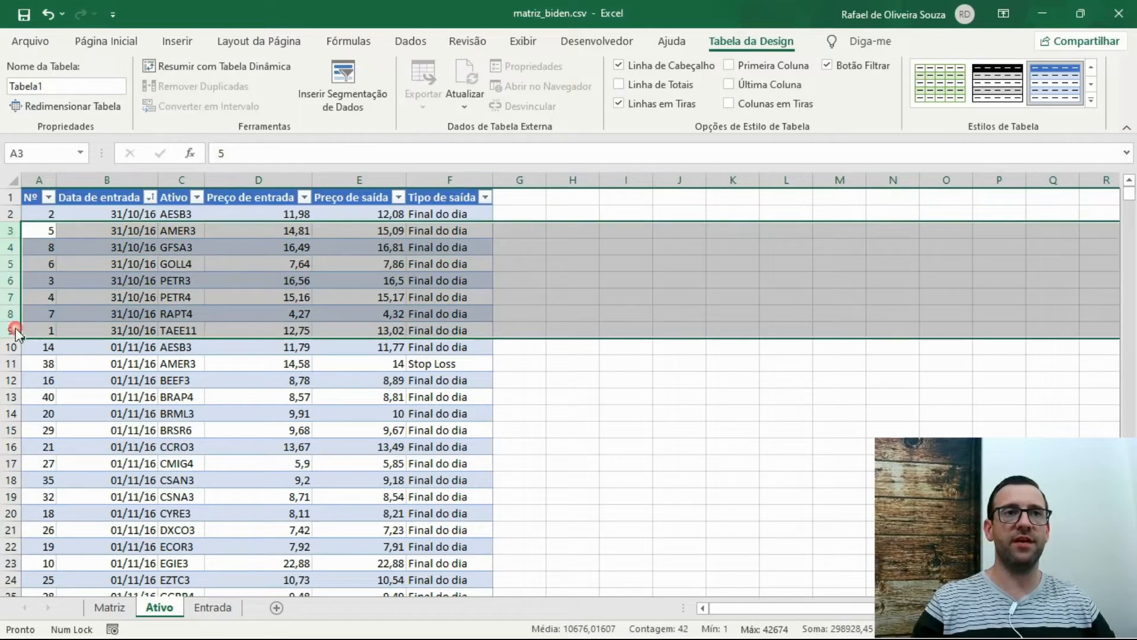
click(126, 347)
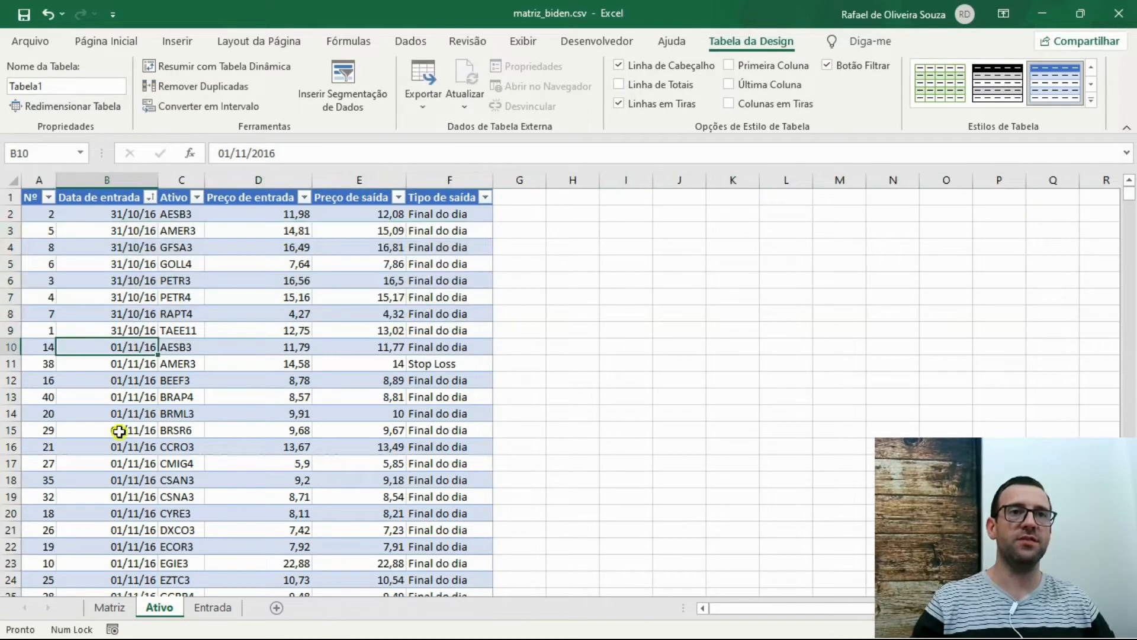
click(9, 366)
drag(9, 369, 20, 580)
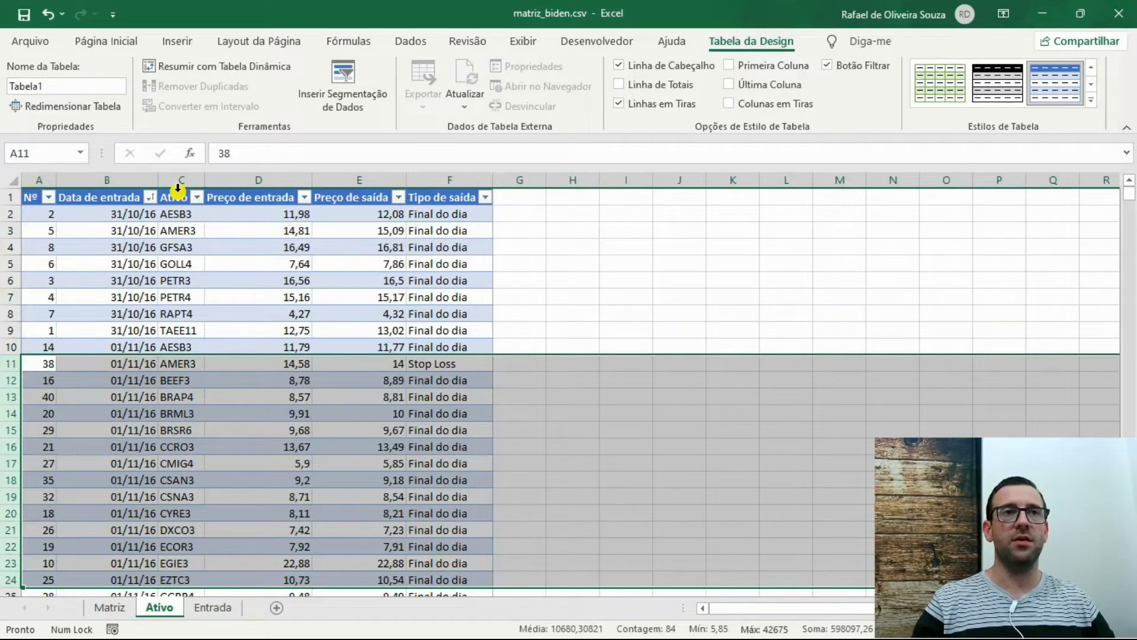
click(45, 329)
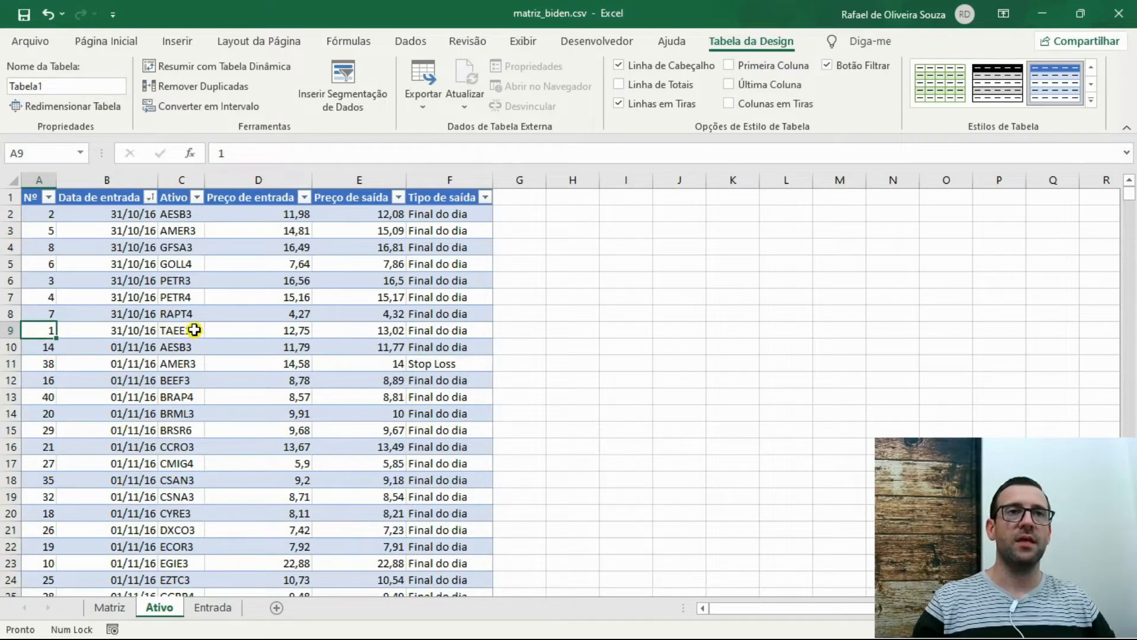
click(173, 214)
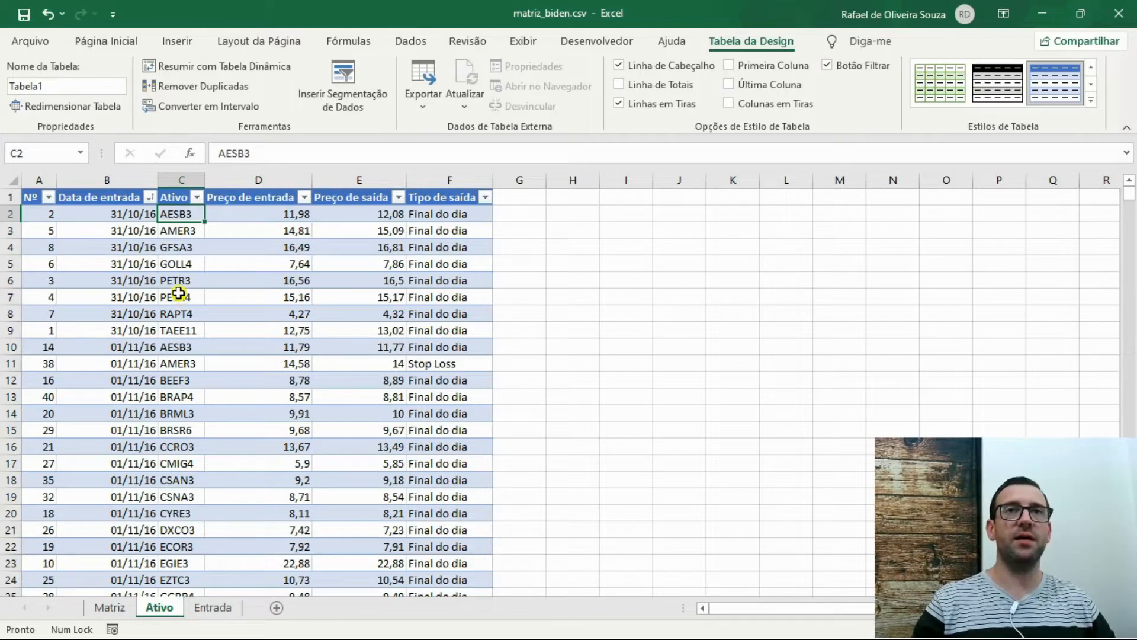
Remove duplicates from the Ativo table based only on the Data de entrada column and check the remaining trades
click(413, 43)
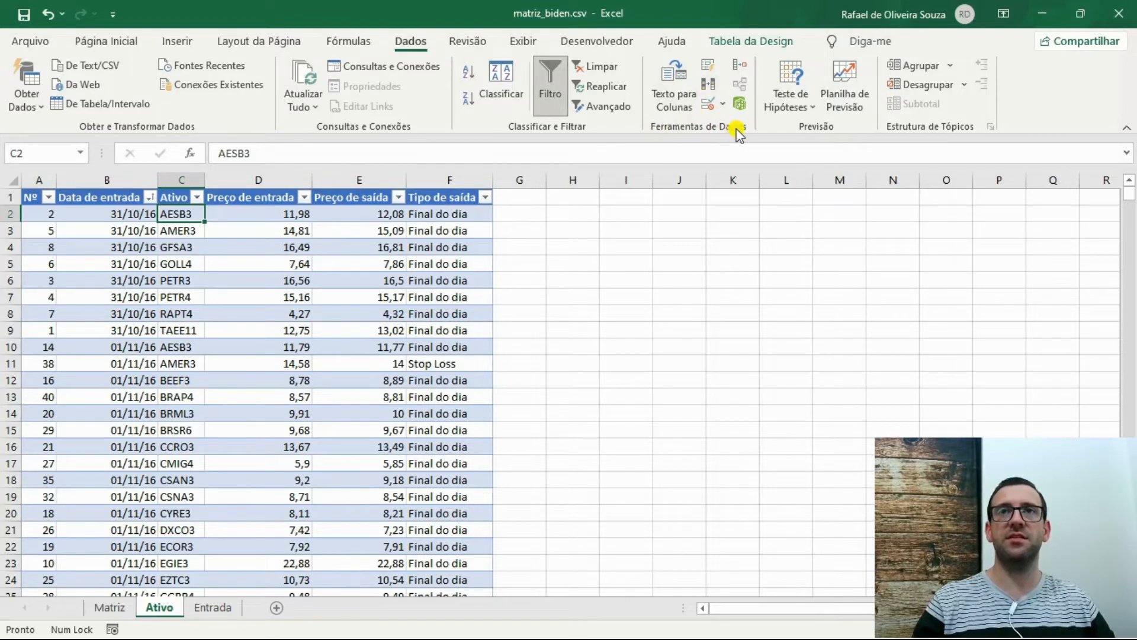
click(710, 90)
drag(252, 201, 547, 209)
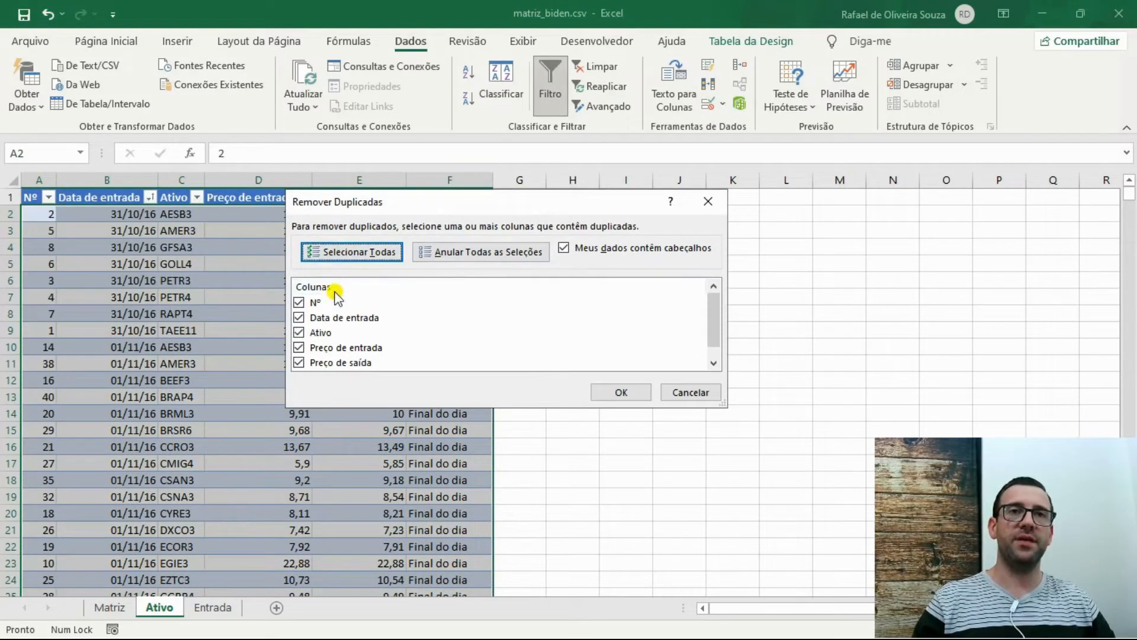
scroll(317, 311, down, 1)
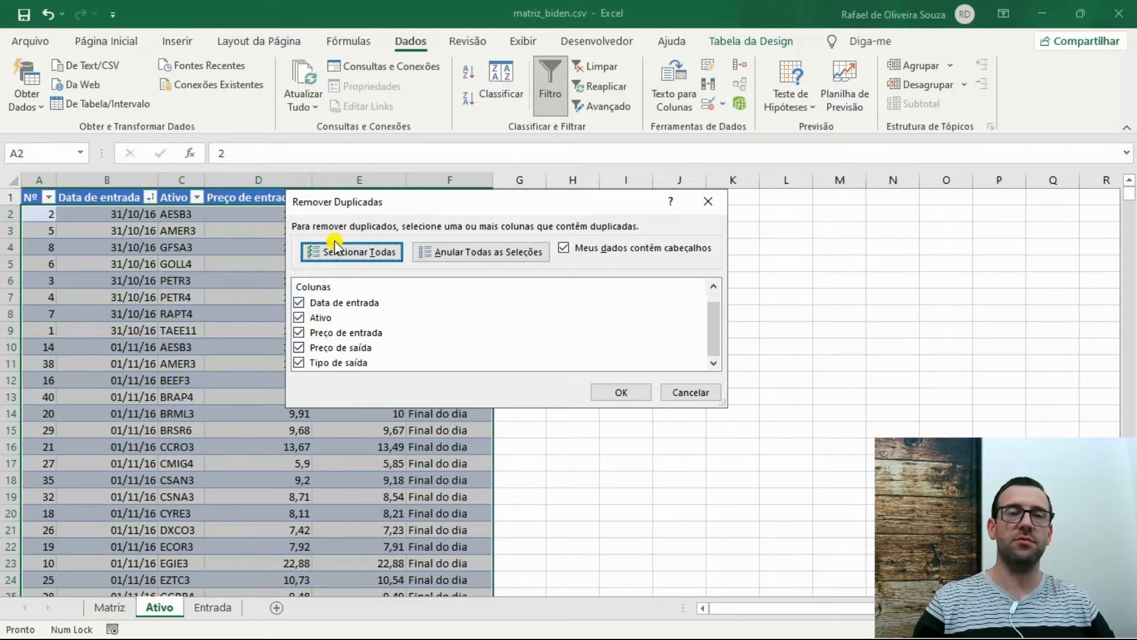
scroll(381, 350, up, 1)
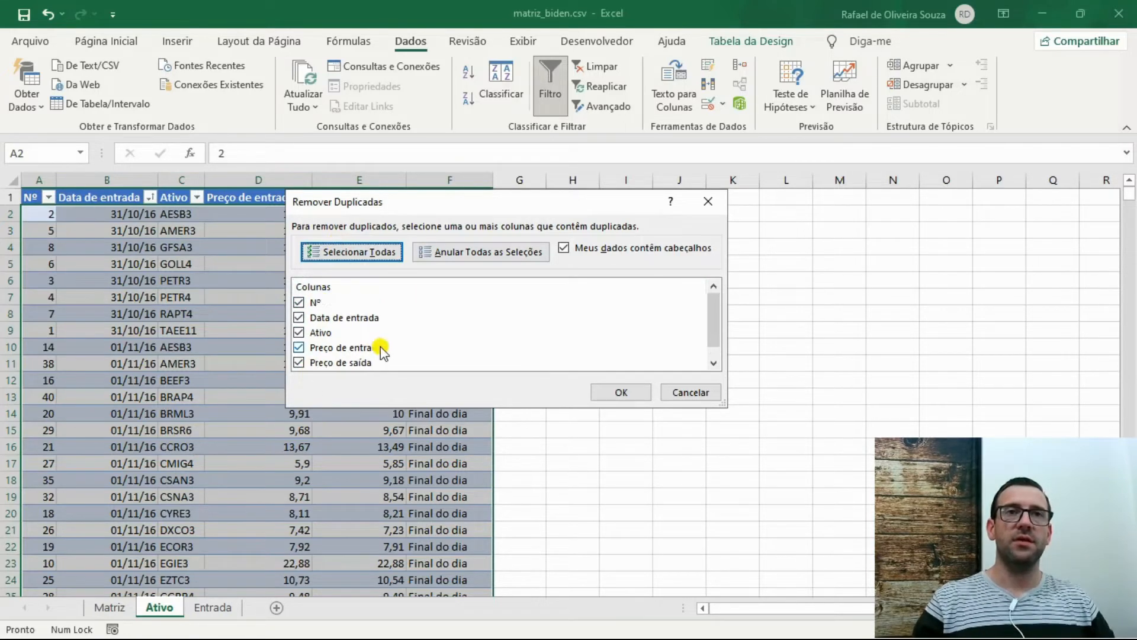
click(485, 256)
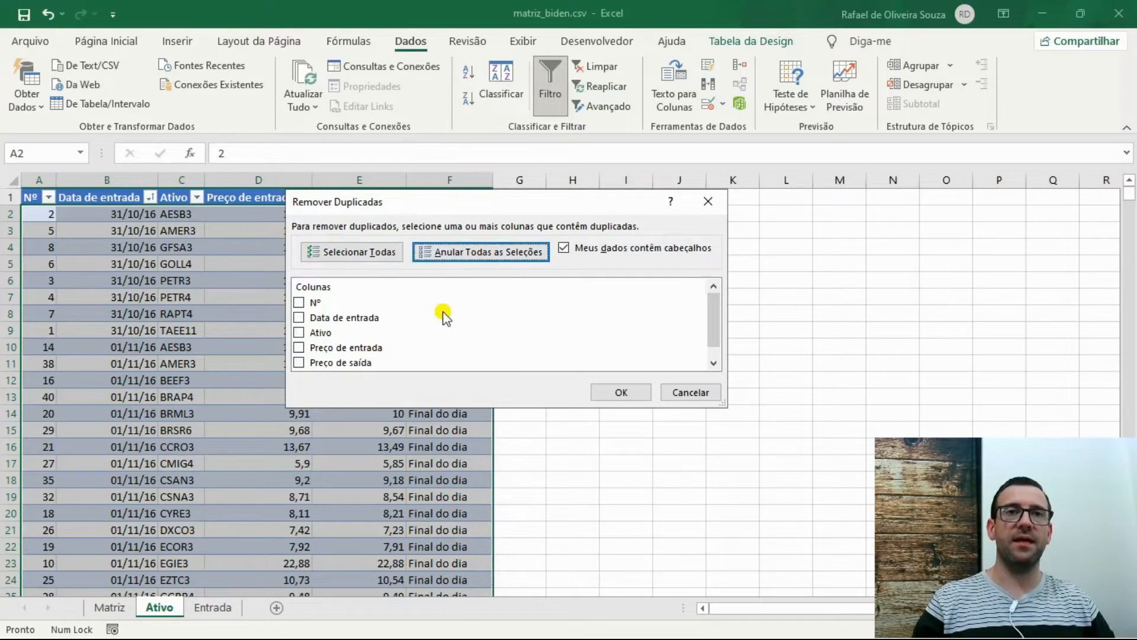
click(299, 318)
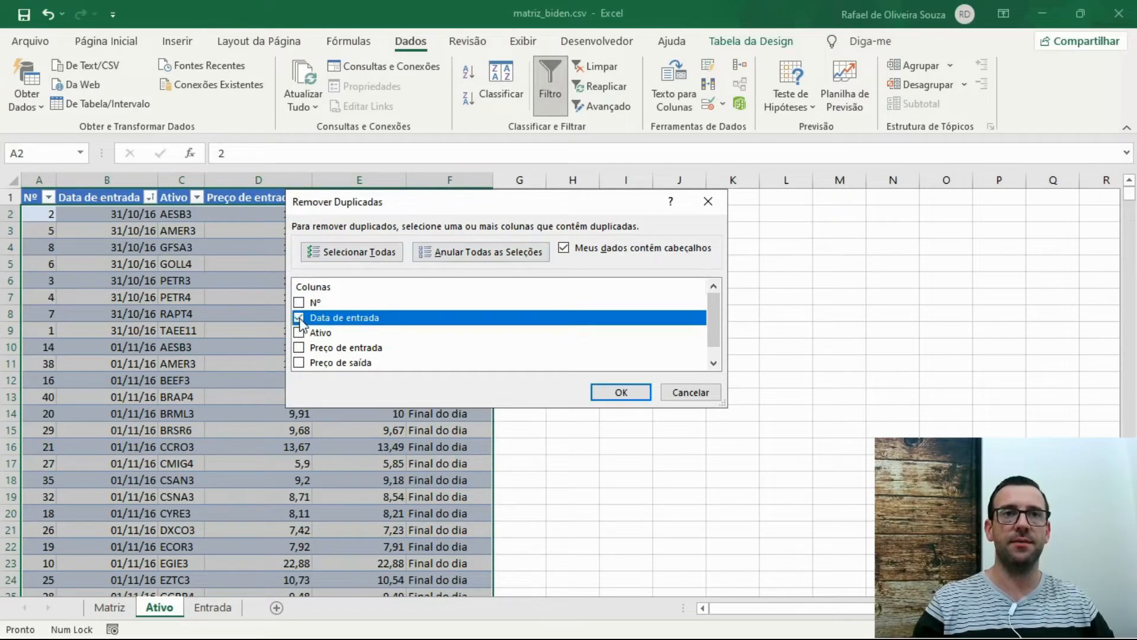
click(622, 393)
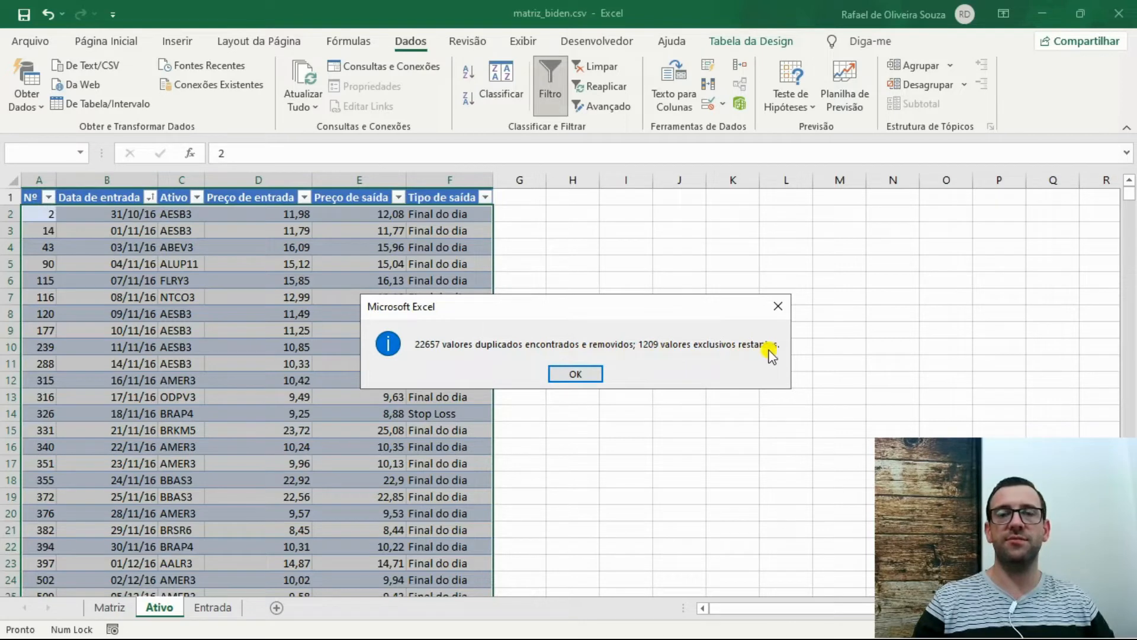
click(576, 374)
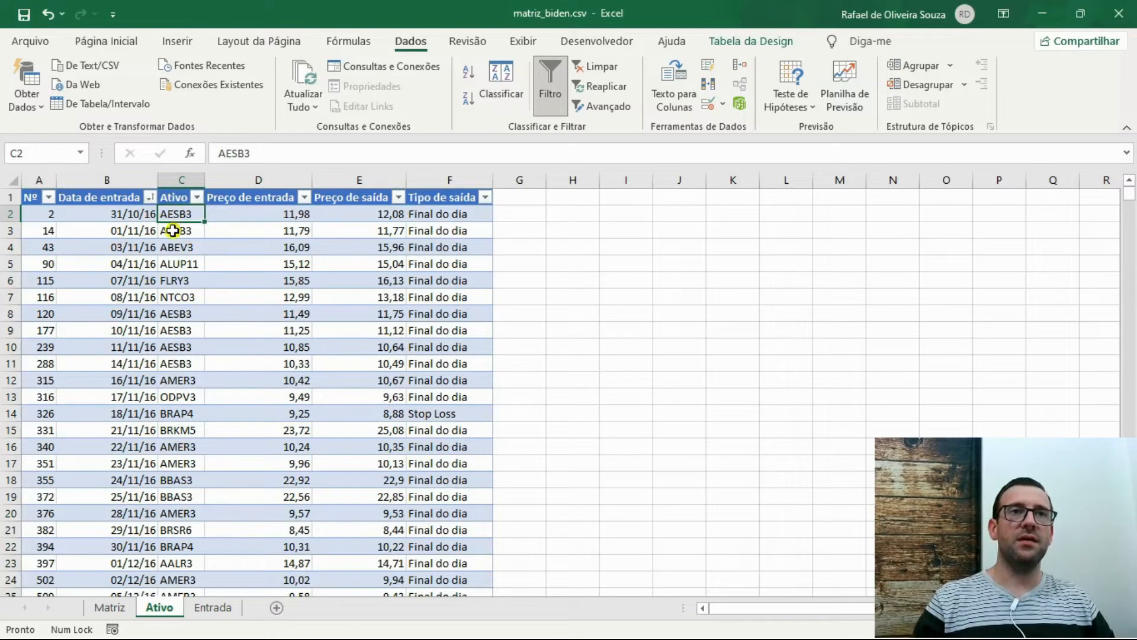
click(40, 231)
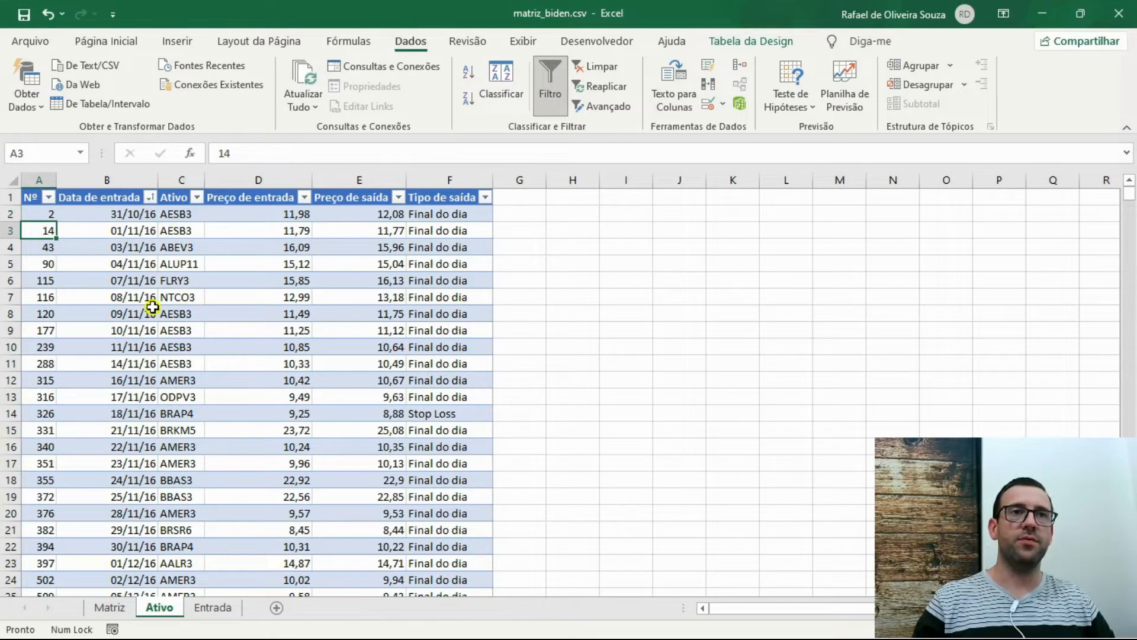
click(138, 296)
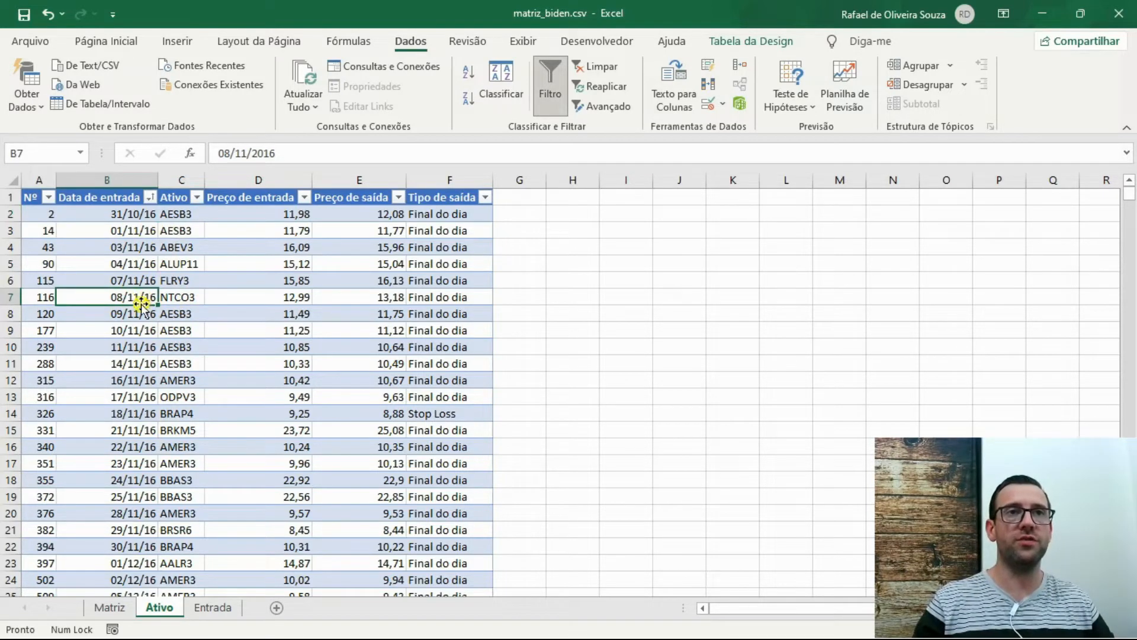
click(183, 297)
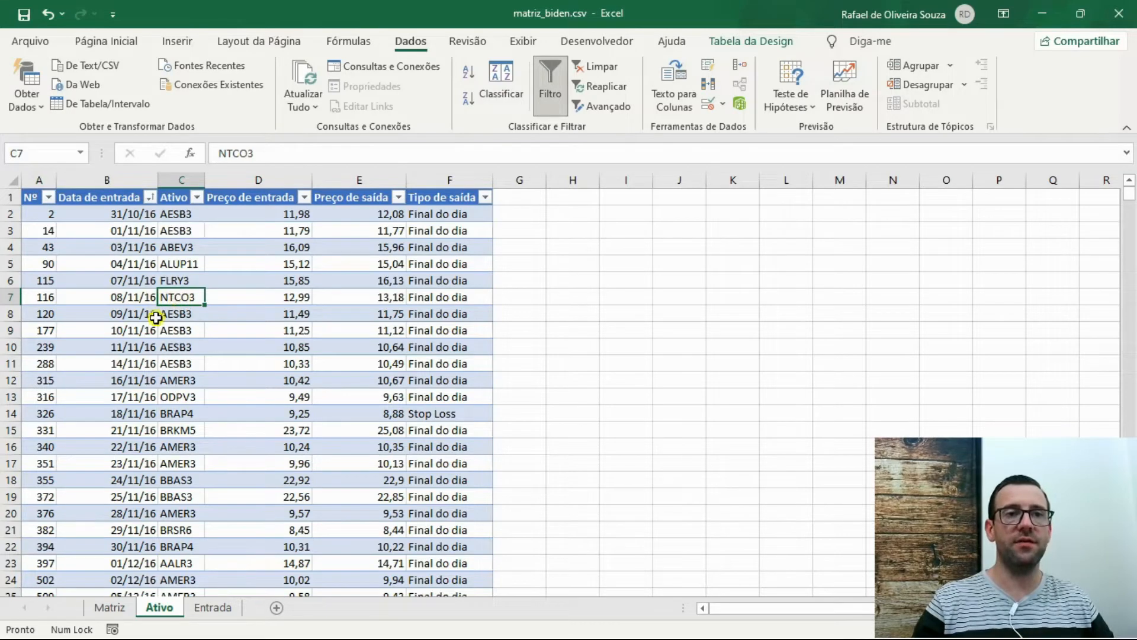
Convert the Matriz sheet's data range A1:F23867 into a table with headers and apply the light green banded style
click(112, 608)
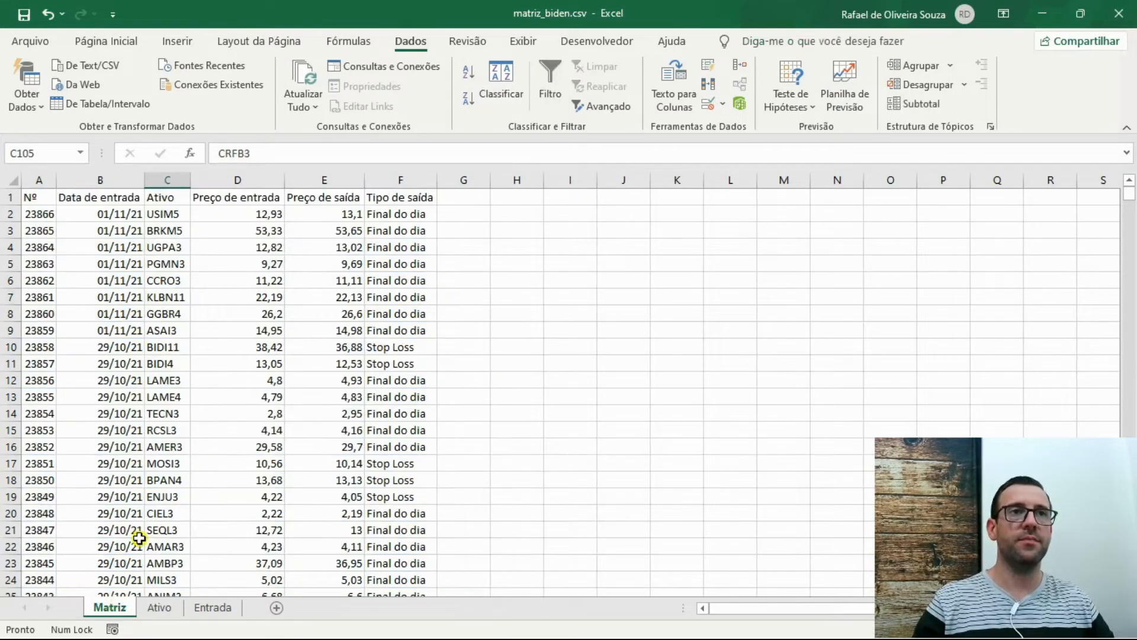
click(44, 281)
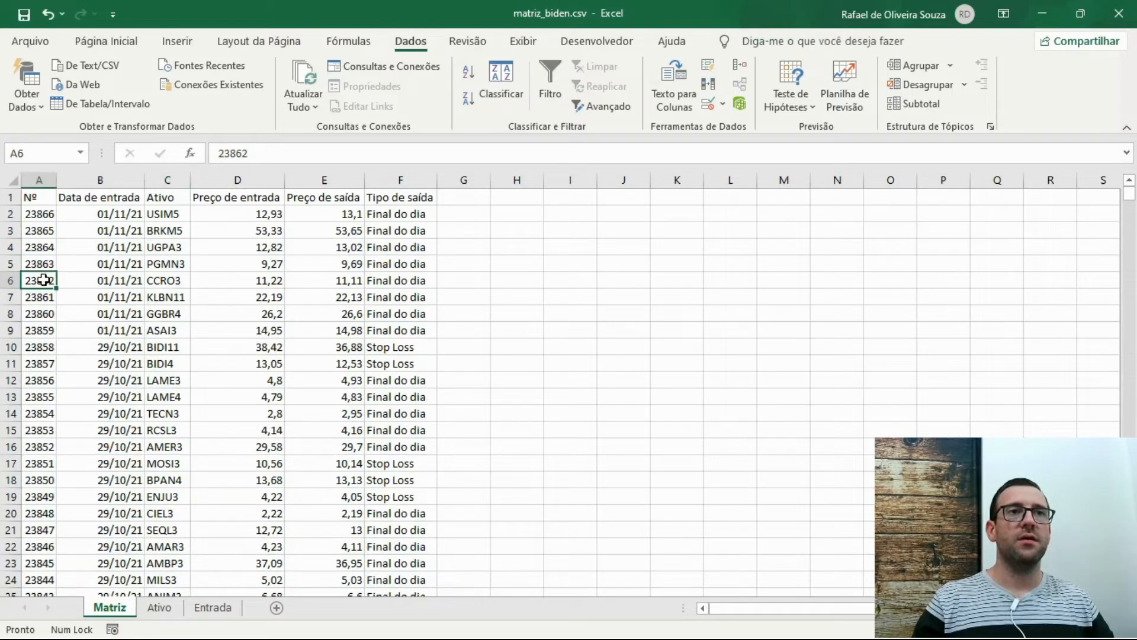
click(177, 41)
click(165, 77)
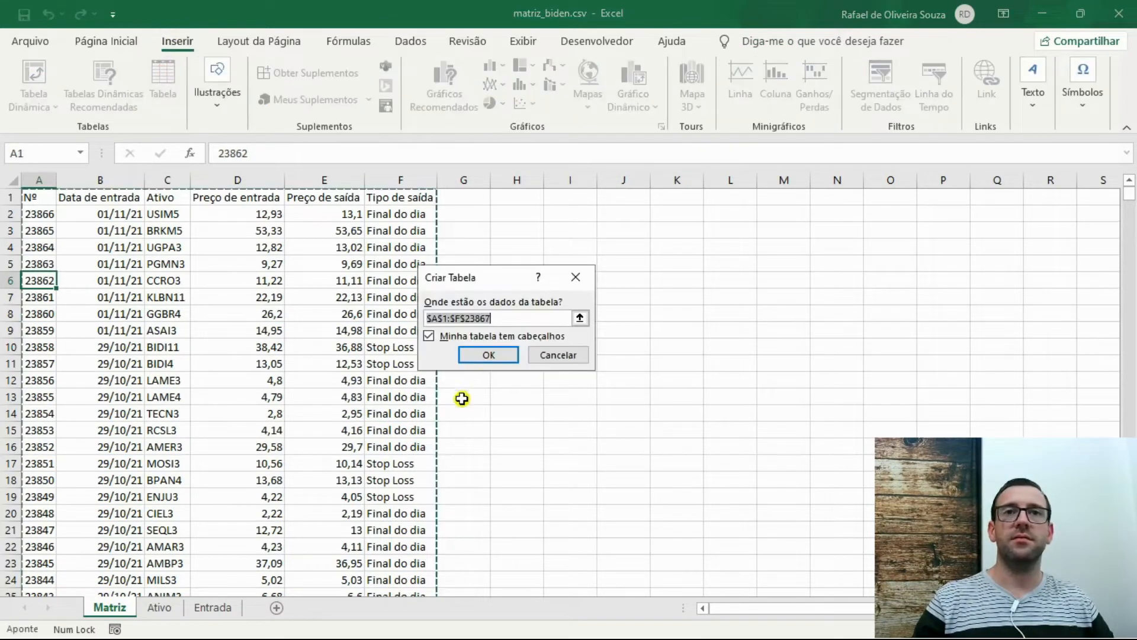
click(496, 355)
click(958, 88)
click(152, 297)
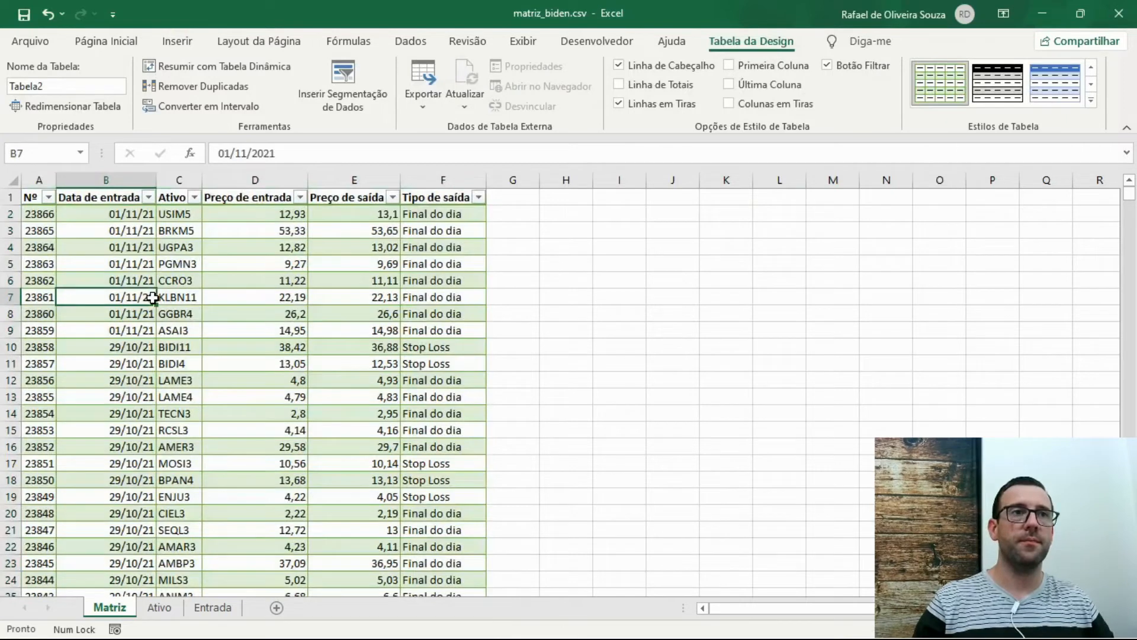
Sort the Matriz table by the Nº column from smallest to largest
click(49, 198)
click(81, 220)
click(89, 379)
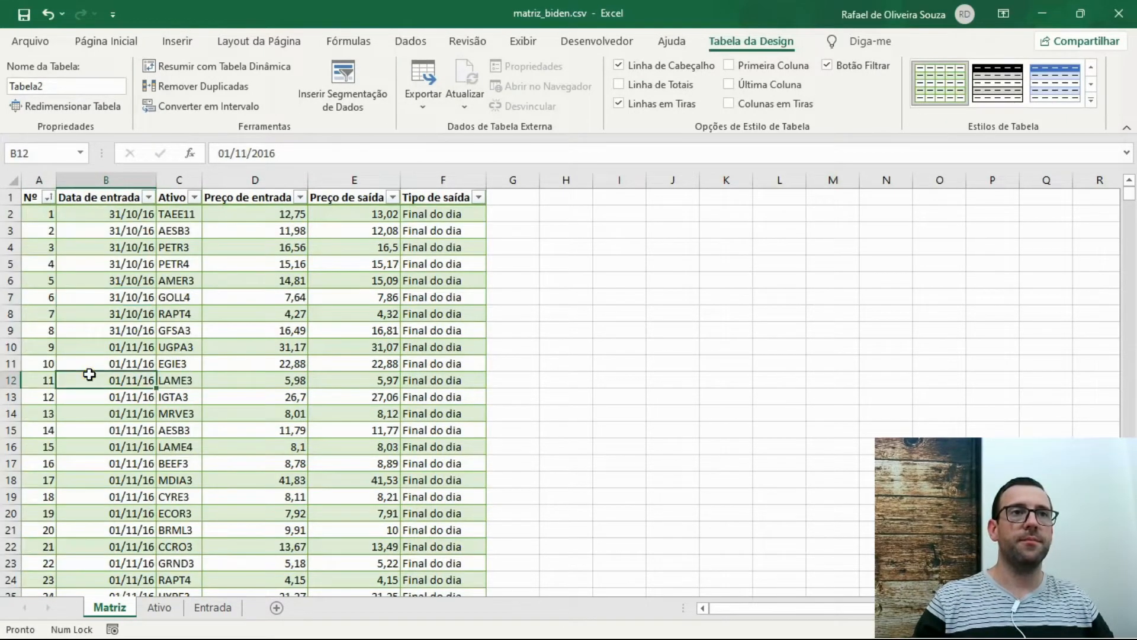
Find trade Nº 116 from the Ativo sheet in the Matriz table and compare its entry date with the neighbouring rows
click(168, 616)
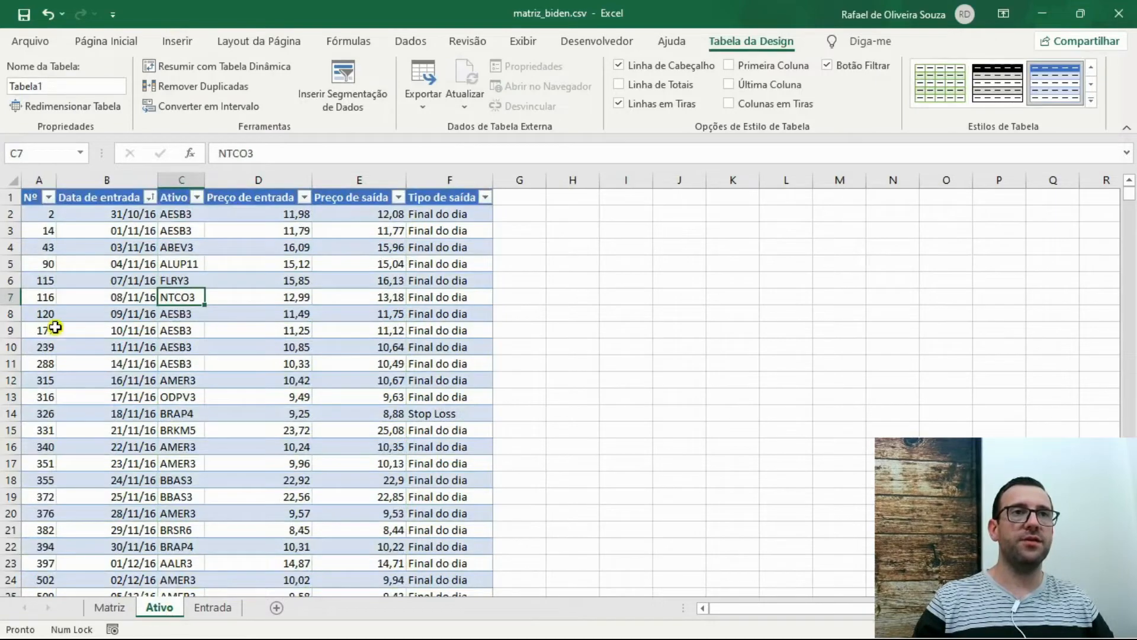
click(46, 297)
click(116, 610)
click(43, 363)
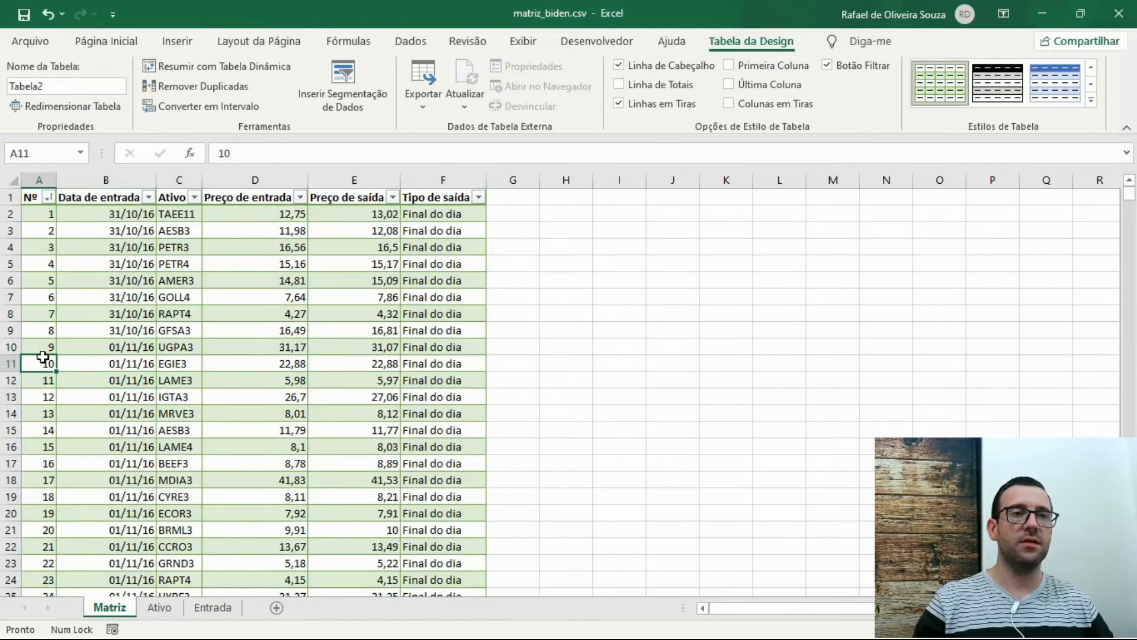
scroll(124, 415, down, 20)
scroll(124, 415, down, 12)
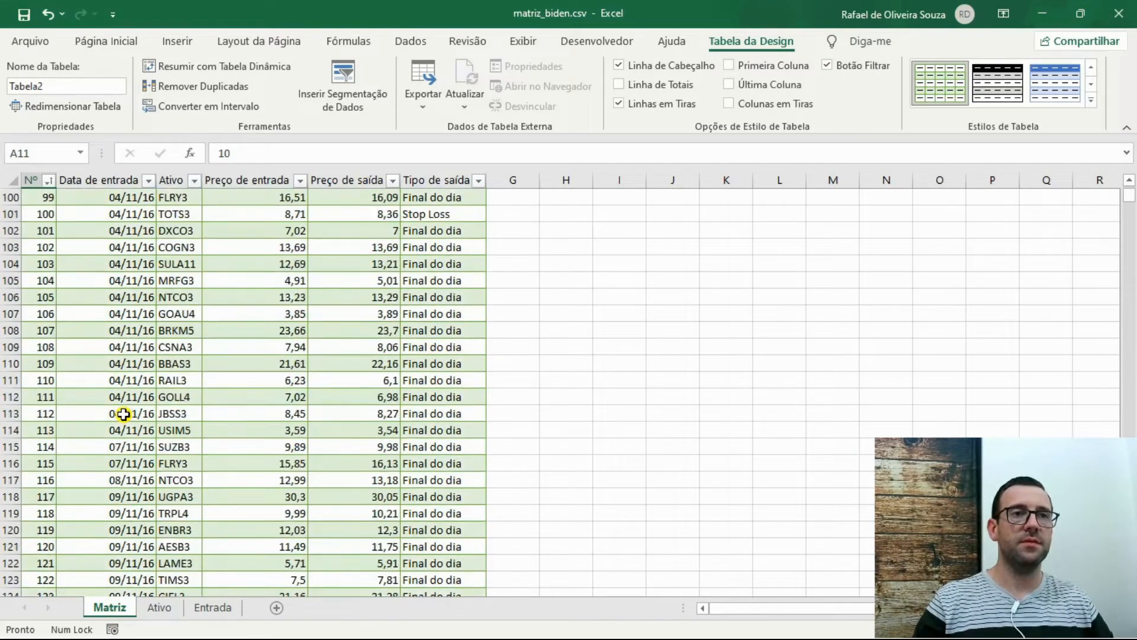
click(40, 431)
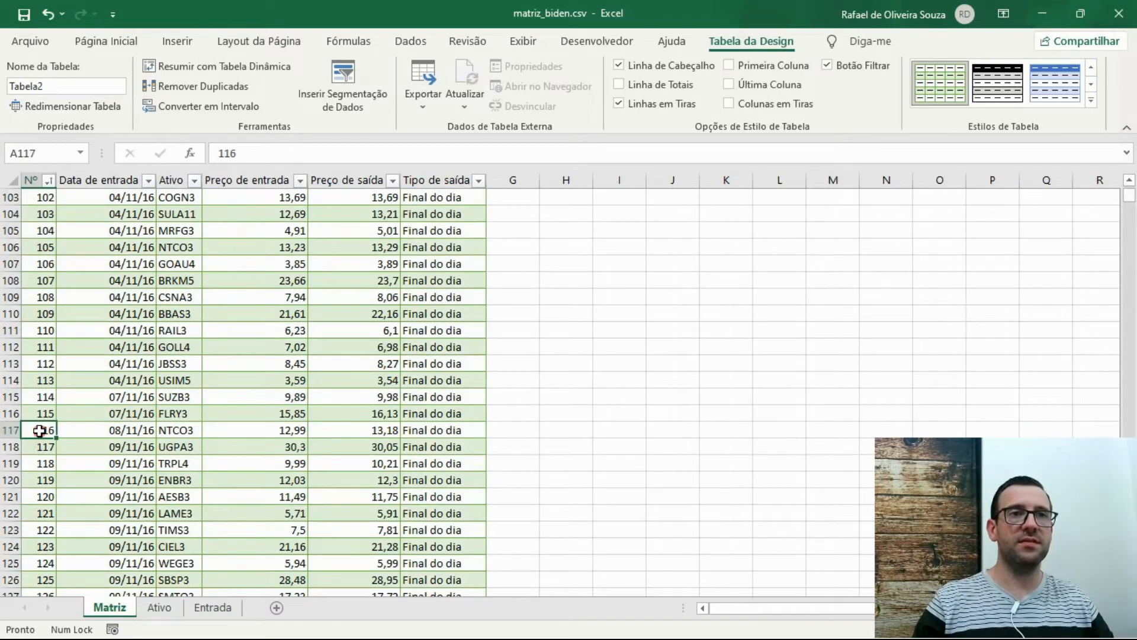
scroll(194, 469, down, 2)
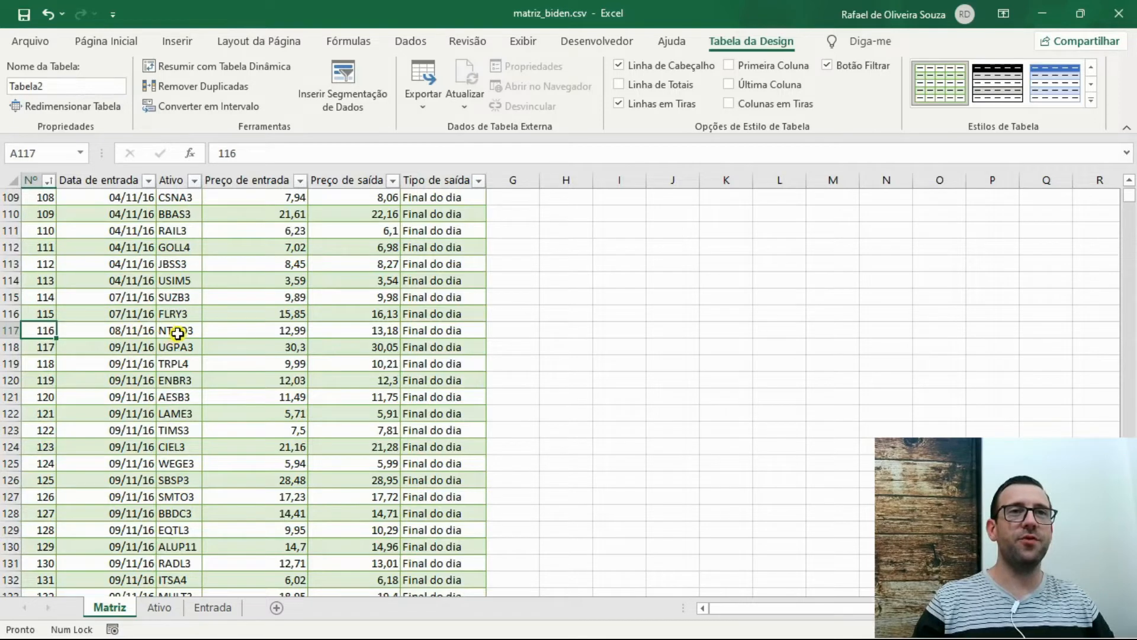
click(5, 330)
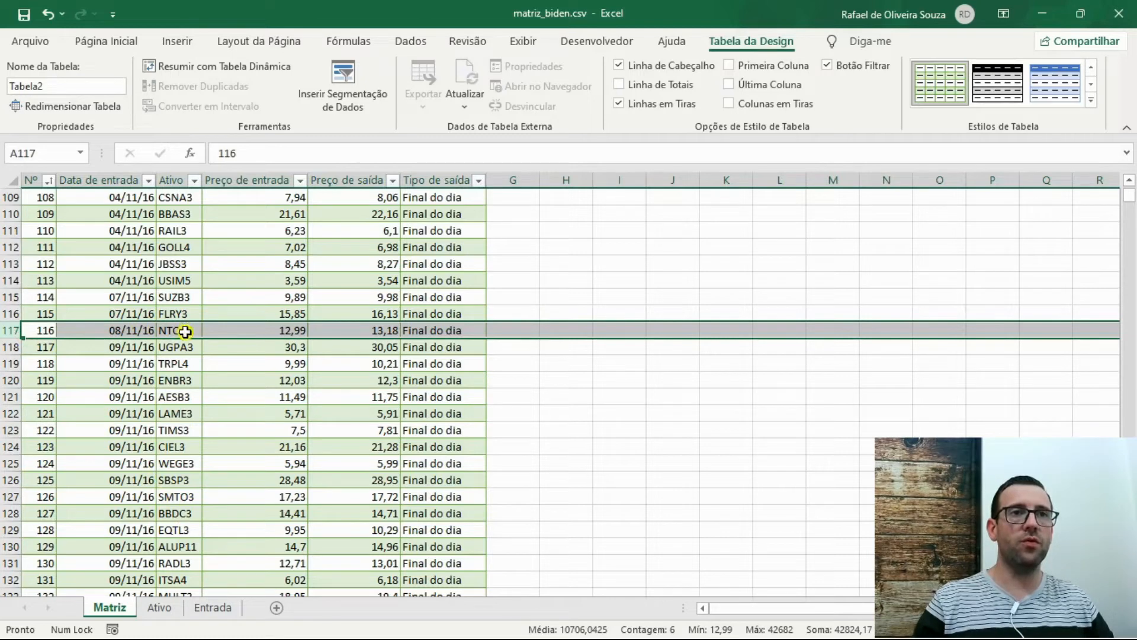
Examine the Matriz rows with entry date 09/11/16 and their assets
drag(138, 353, 136, 417)
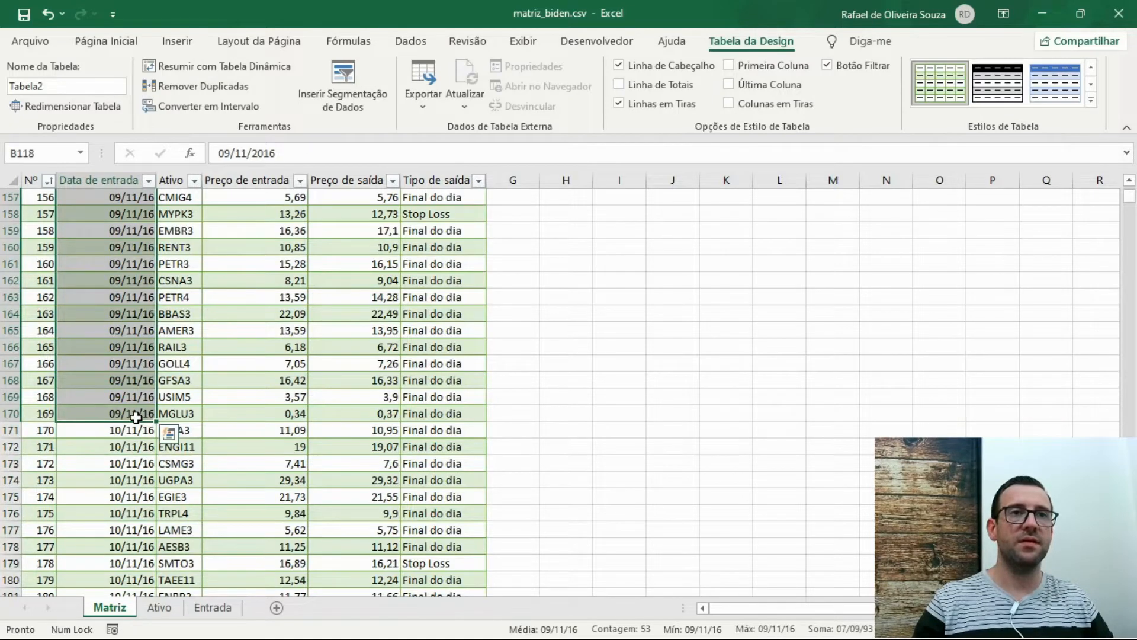
click(178, 326)
scroll(192, 345, up, 4)
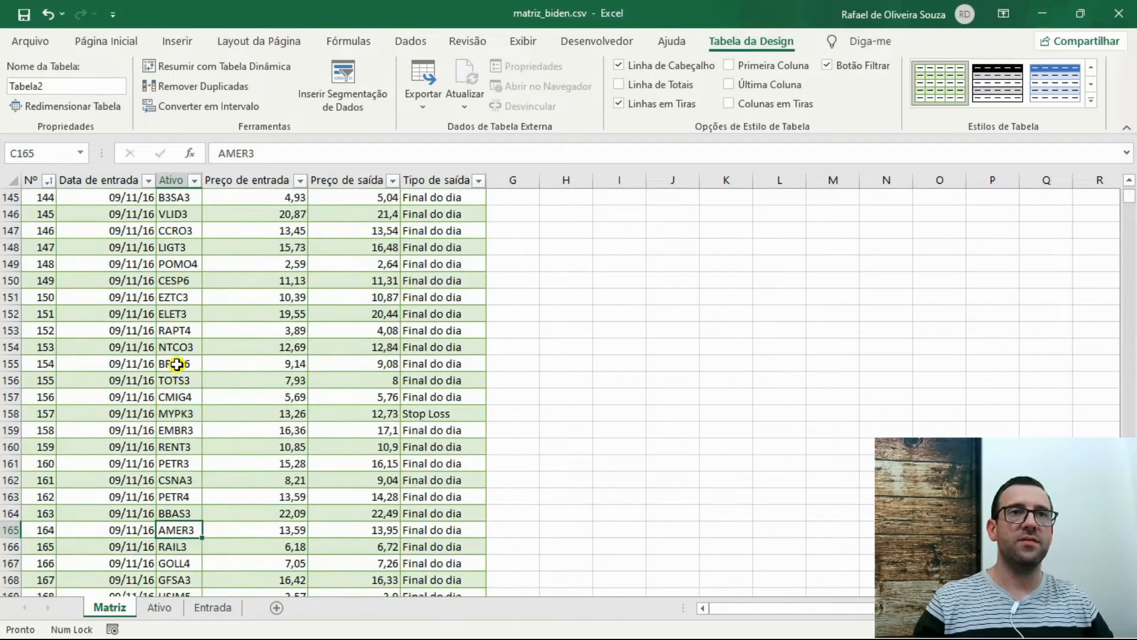
Look back through the Matriz trades dated 09/11/16 up to the first one of that date
scroll(177, 364, up, 1)
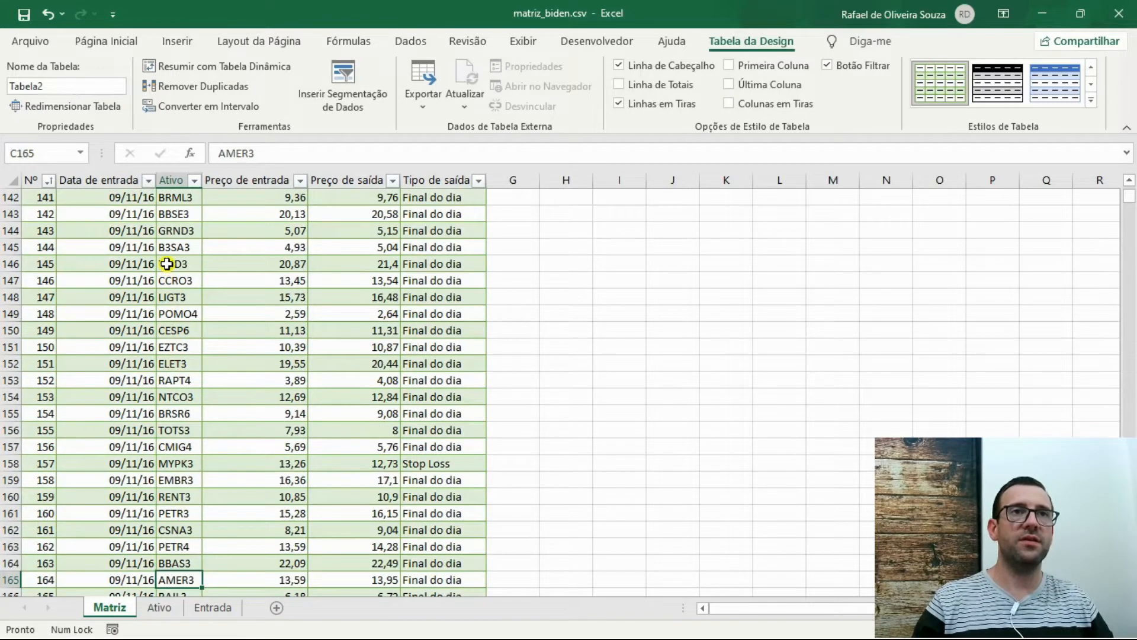
click(173, 214)
scroll(181, 265, up, 2)
scroll(181, 264, up, 3)
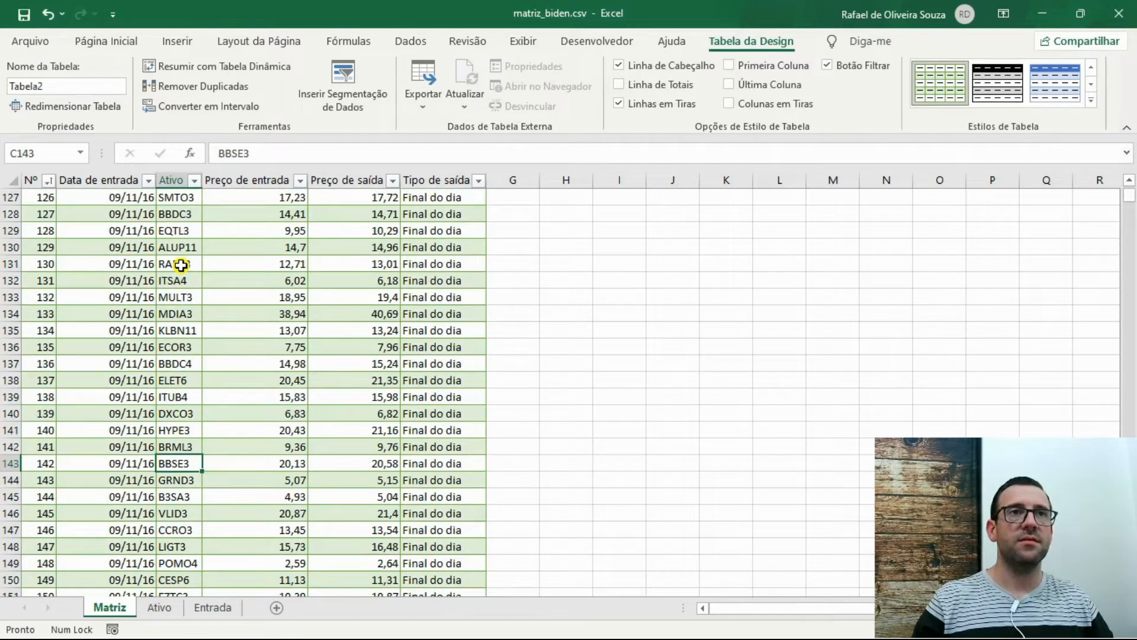
scroll(180, 265, up, 4)
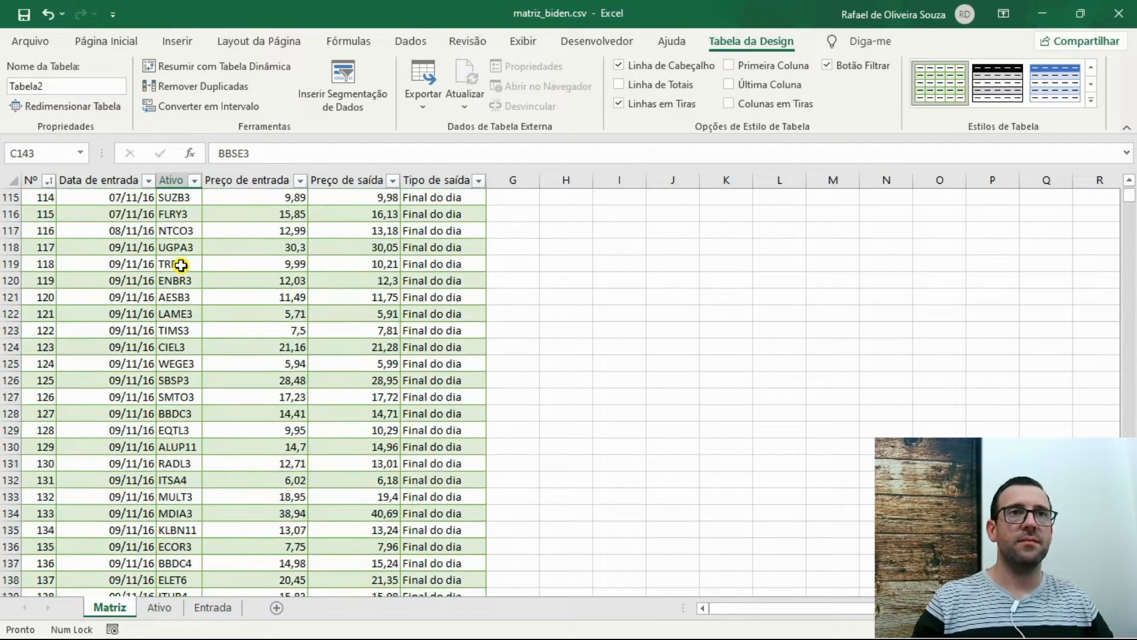
scroll(180, 264, up, 2)
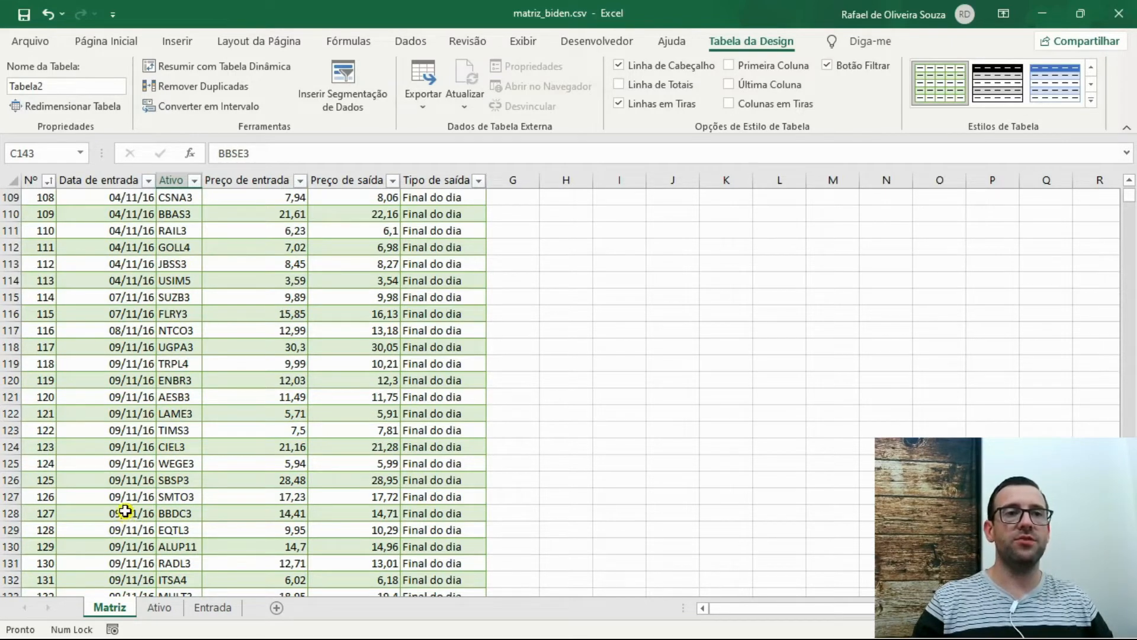
Compare the 09/11/16 trade kept in the Ativo sheet with the assets listed for that date in Matriz
click(159, 608)
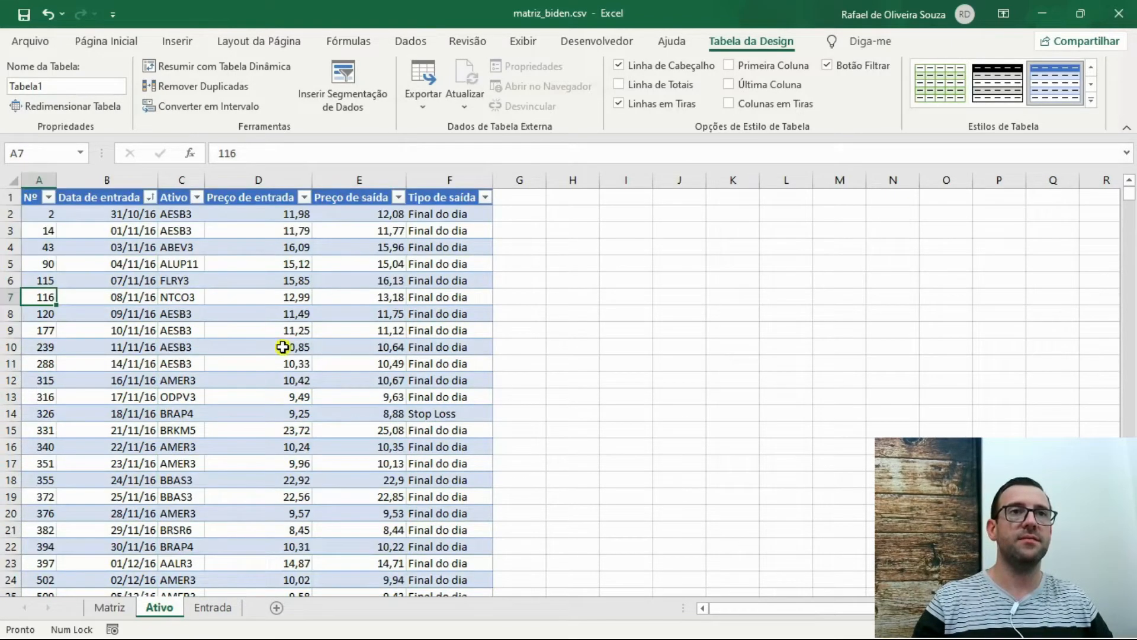
click(112, 314)
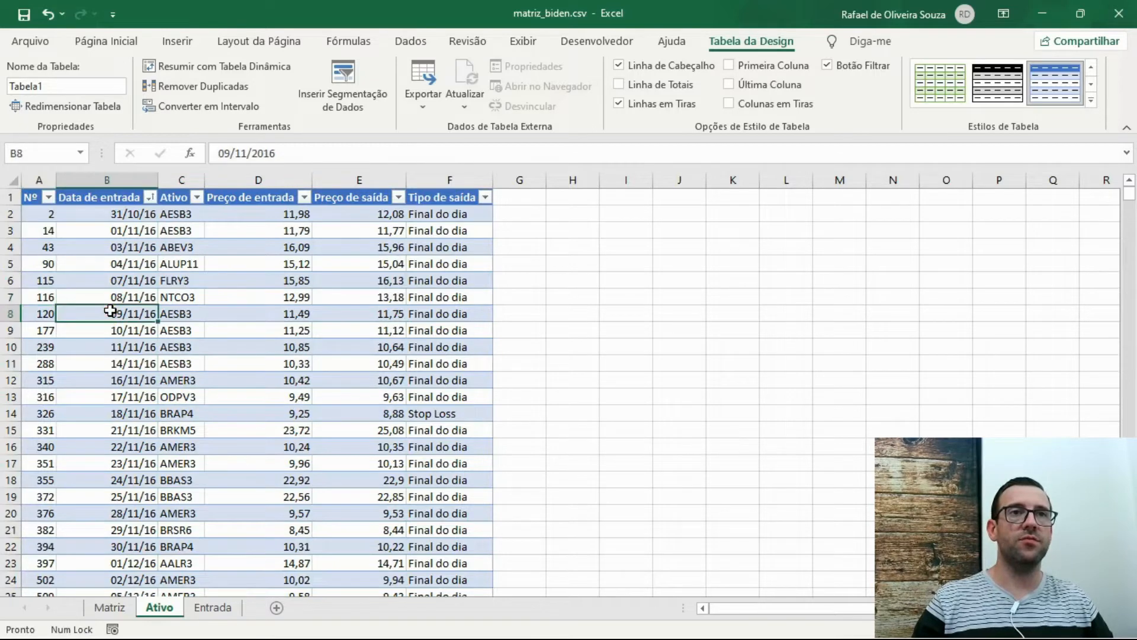
click(173, 314)
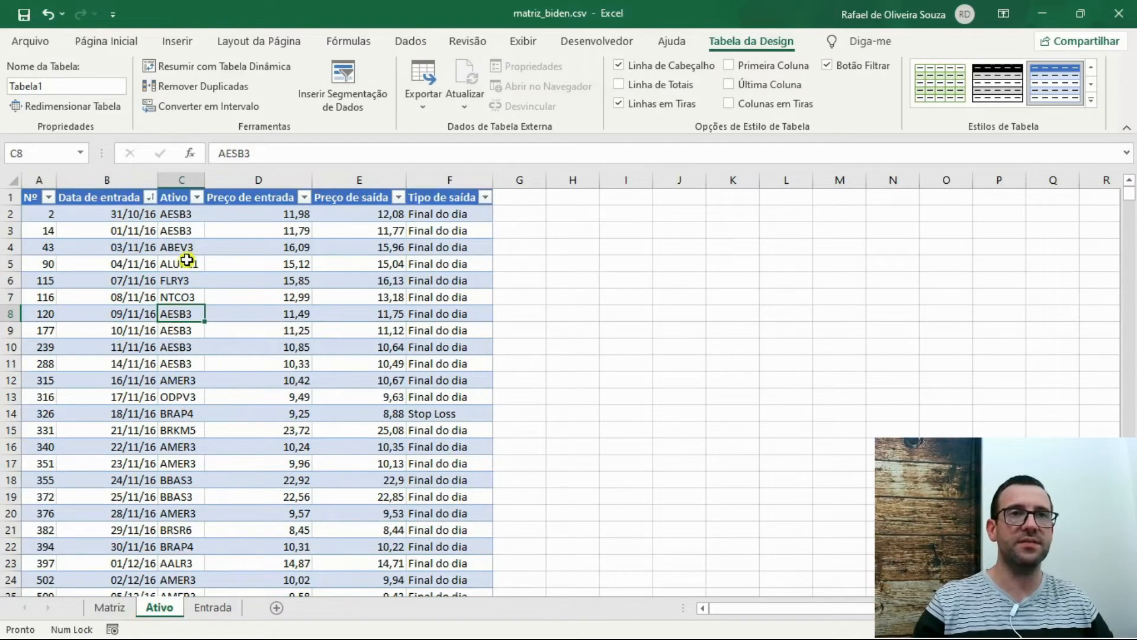
click(110, 607)
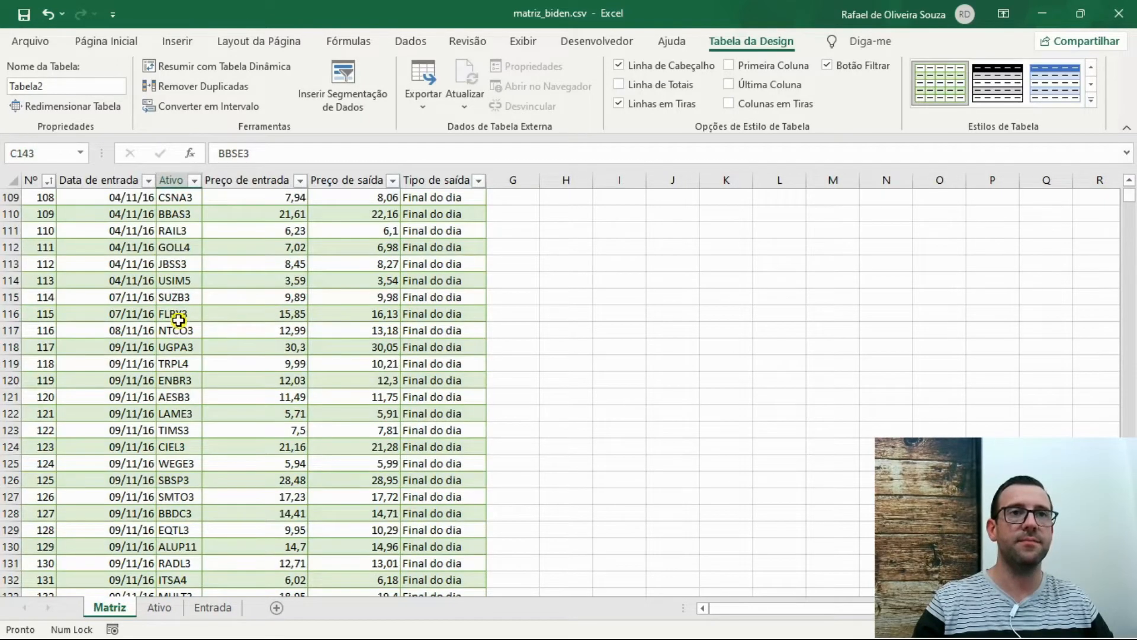
click(129, 381)
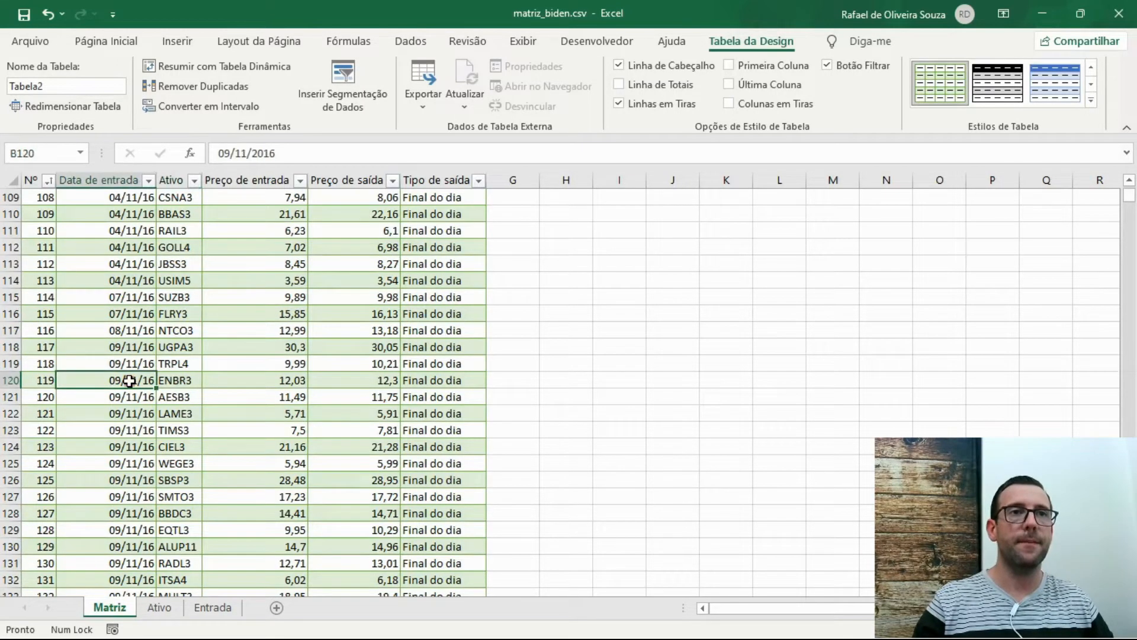
click(175, 347)
click(171, 394)
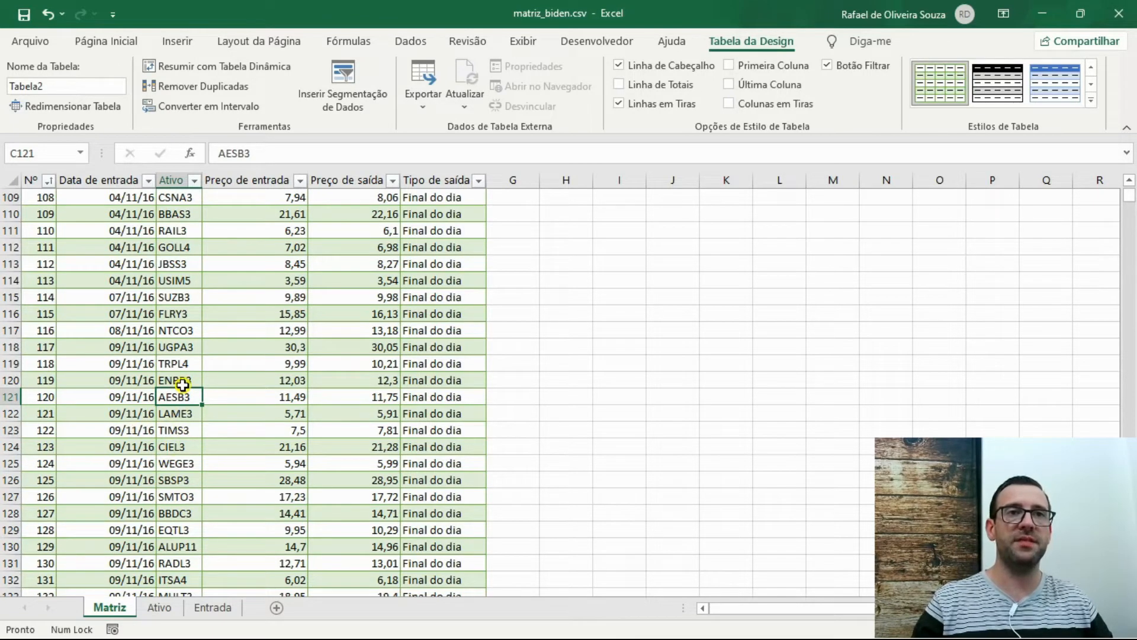
click(158, 607)
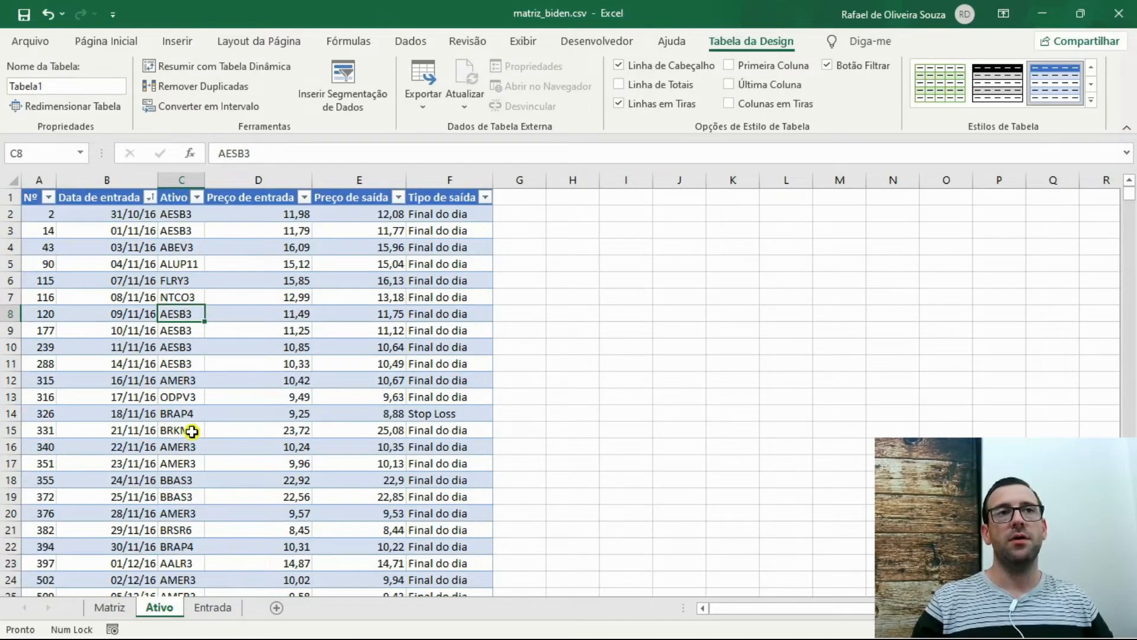
Convert the Entrada sheet's data range into a table with headers and apply the black banded style
click(213, 609)
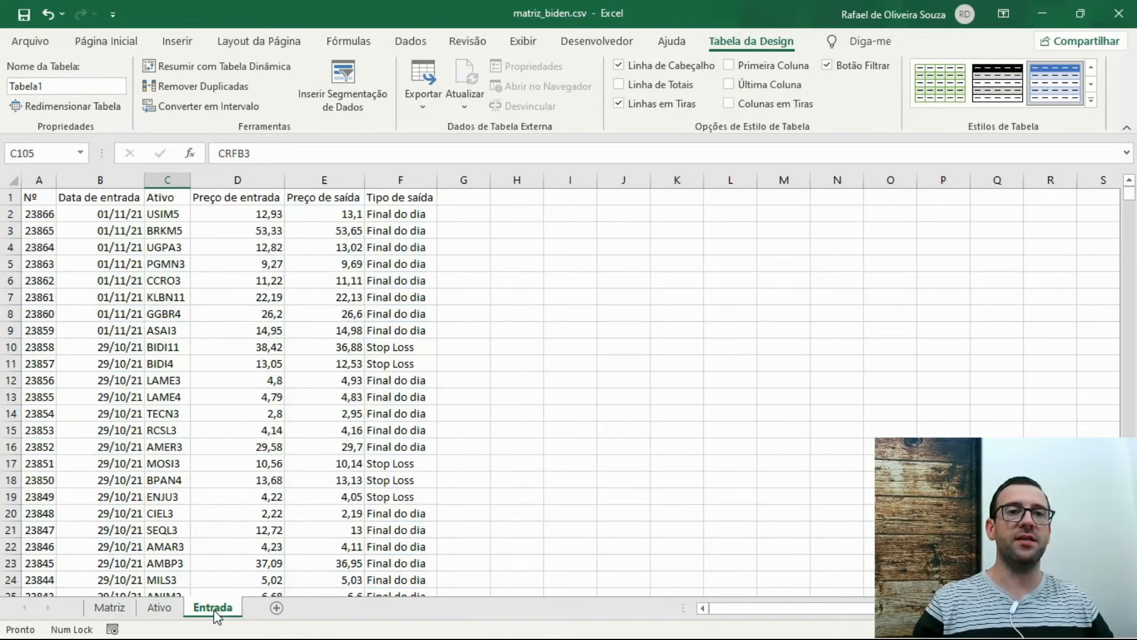
click(235, 267)
click(177, 40)
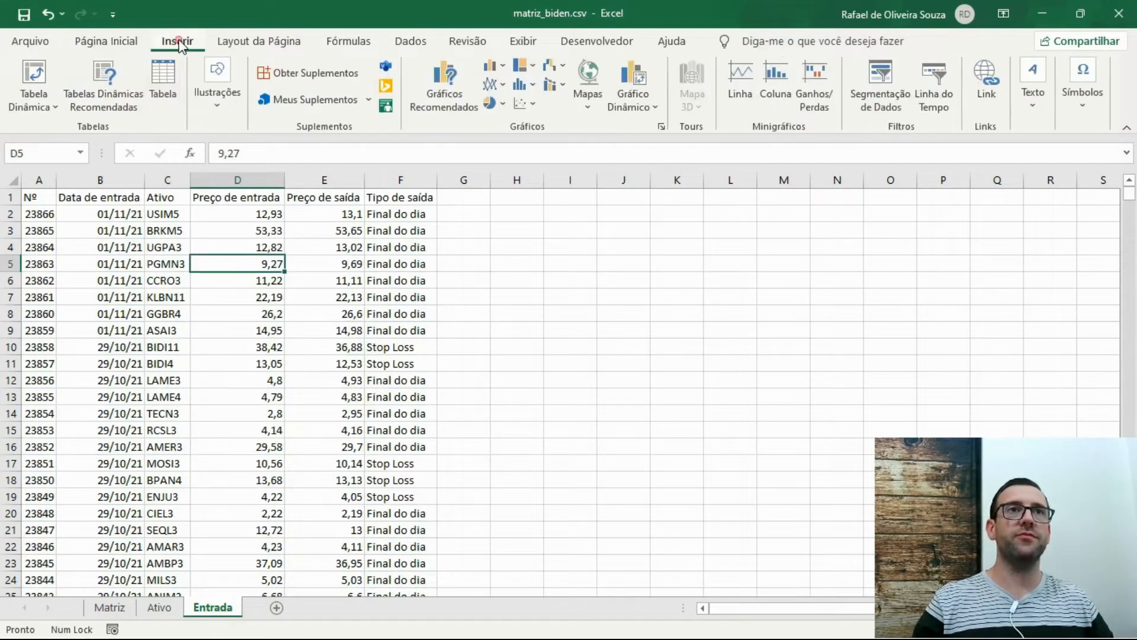
click(162, 80)
click(487, 357)
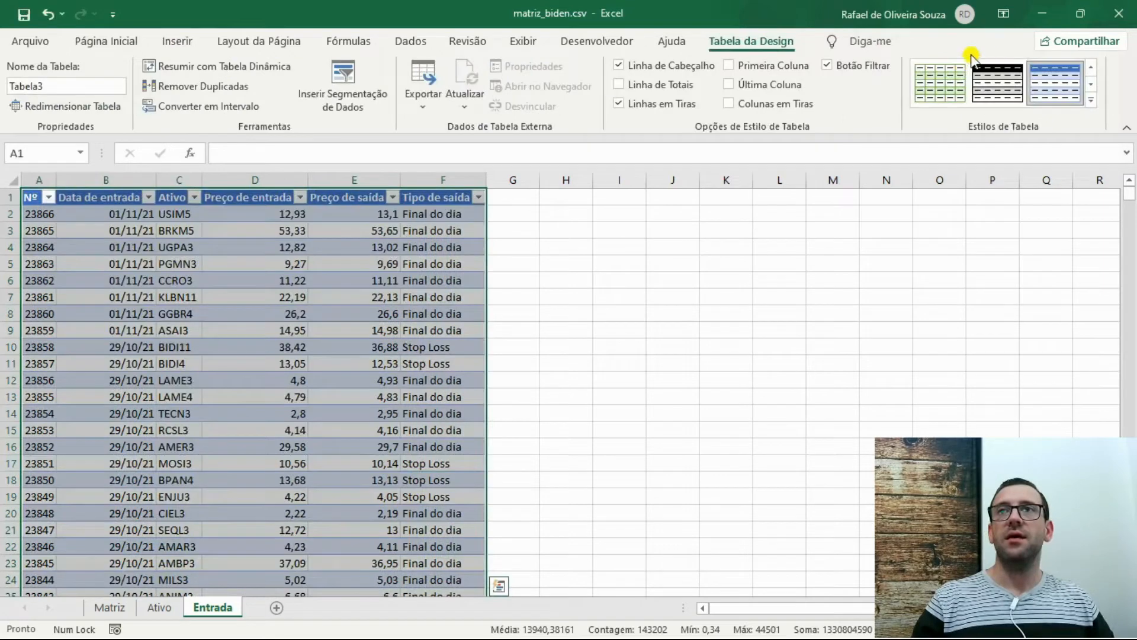
click(997, 80)
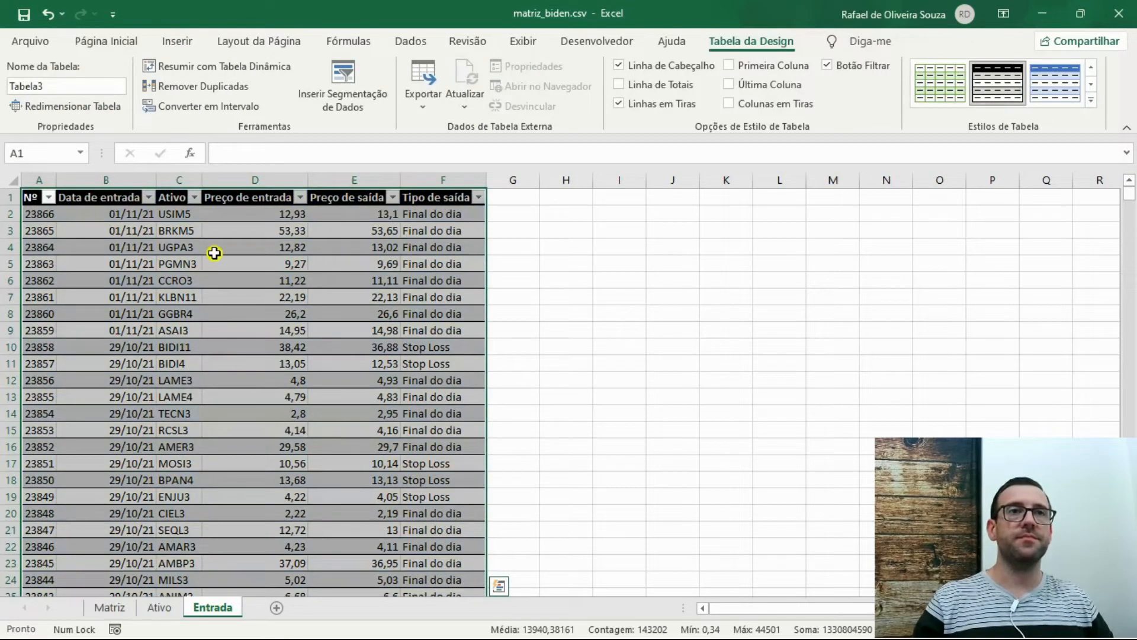
click(214, 250)
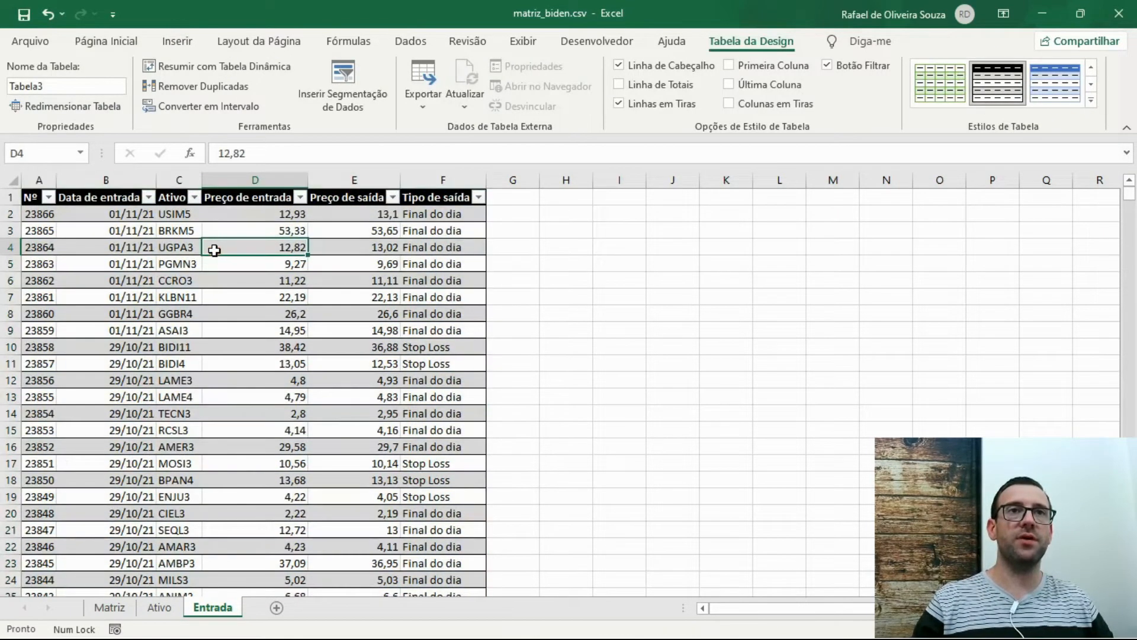
Sort the Entrada table by Preço de entrada from smallest to largest, followed by Data de entrada from oldest to newest
click(301, 197)
click(251, 218)
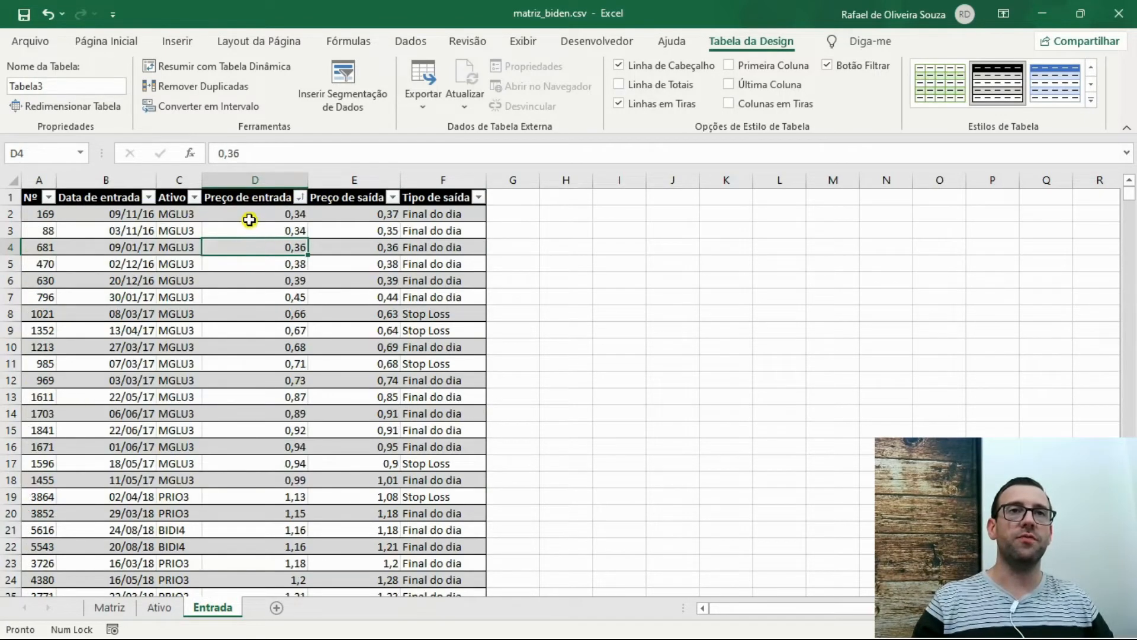
click(278, 214)
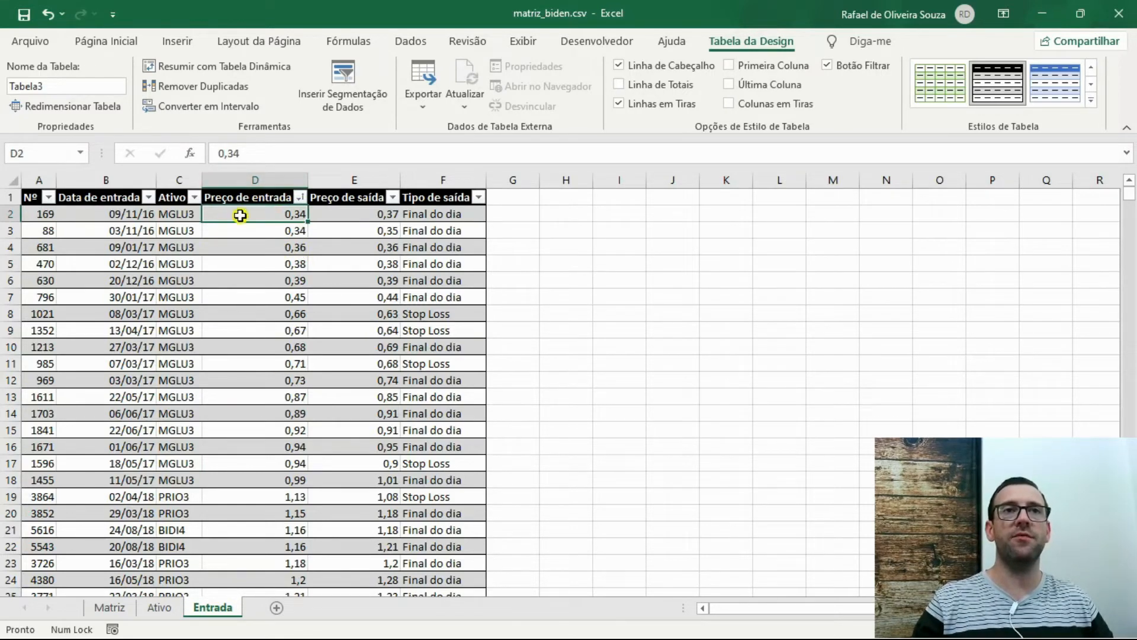
click(148, 198)
click(102, 219)
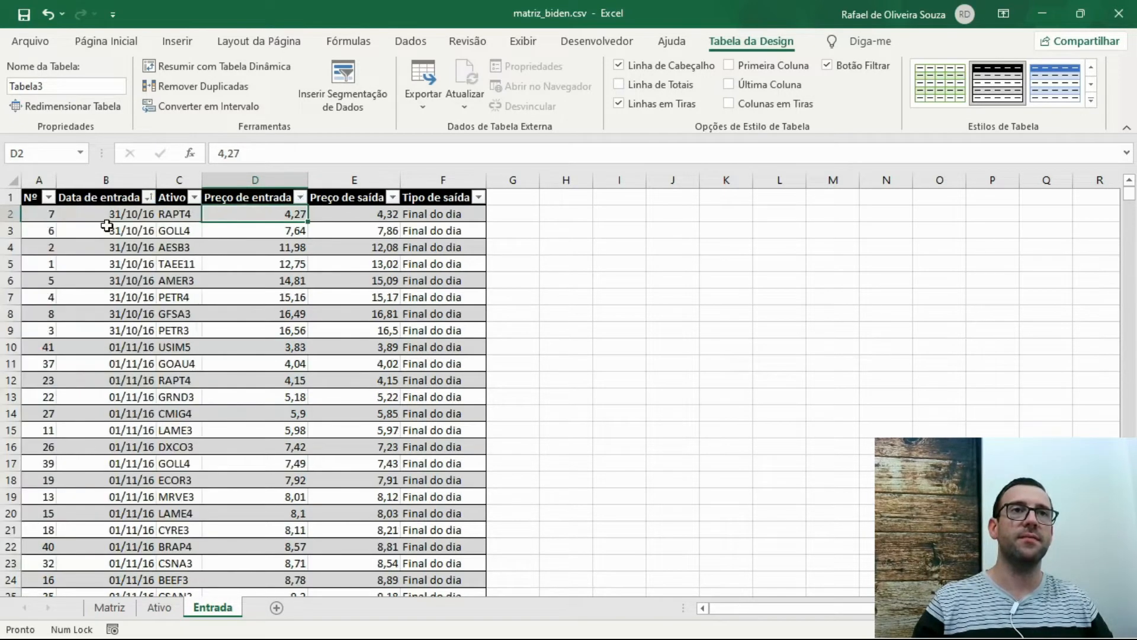
Remove duplicates from the Entrada table, comparing only the Data de entrada column
click(410, 41)
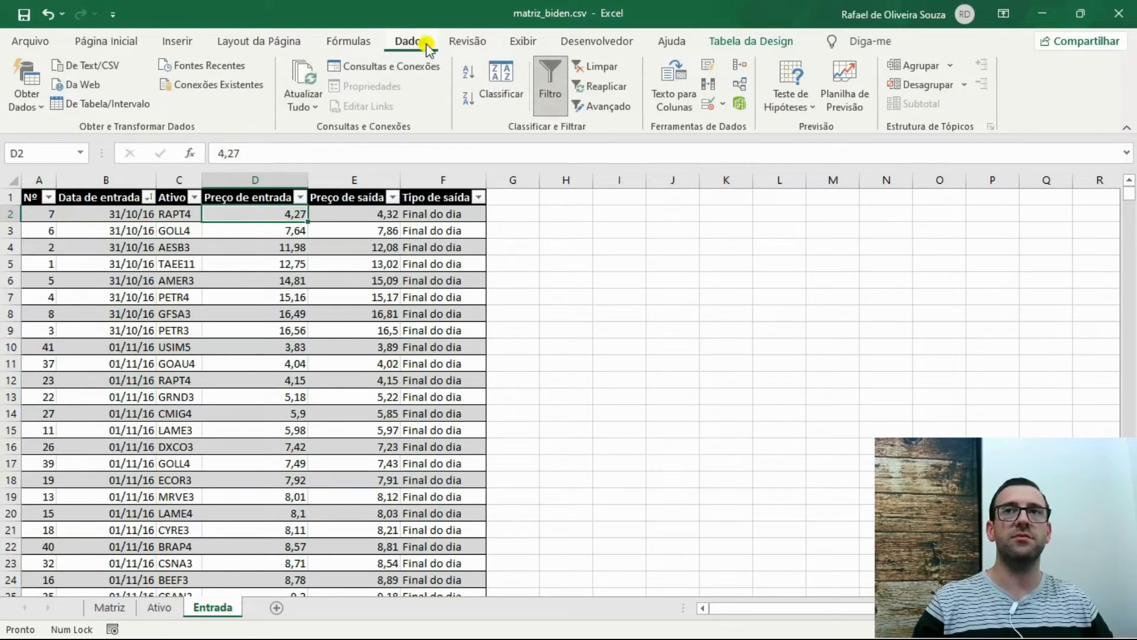
click(710, 87)
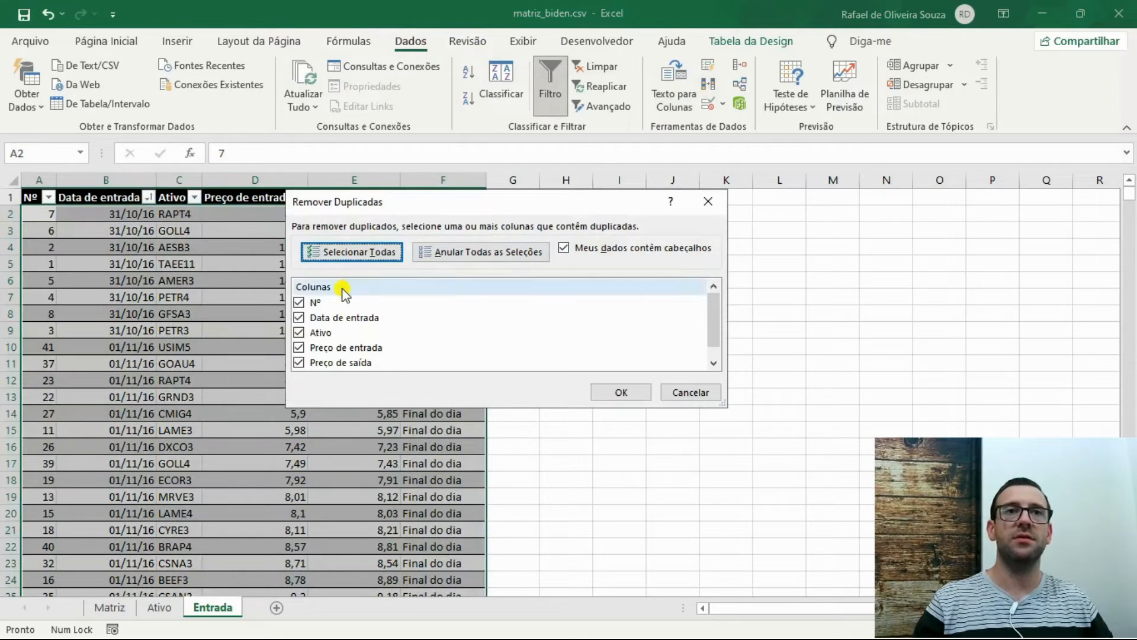
click(470, 254)
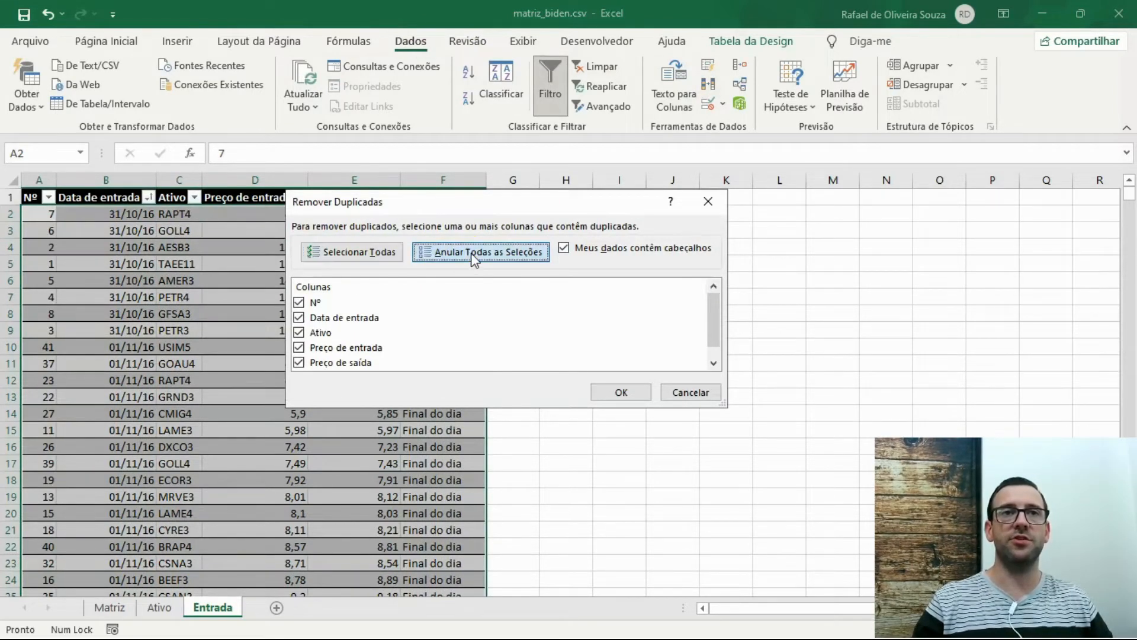
click(300, 321)
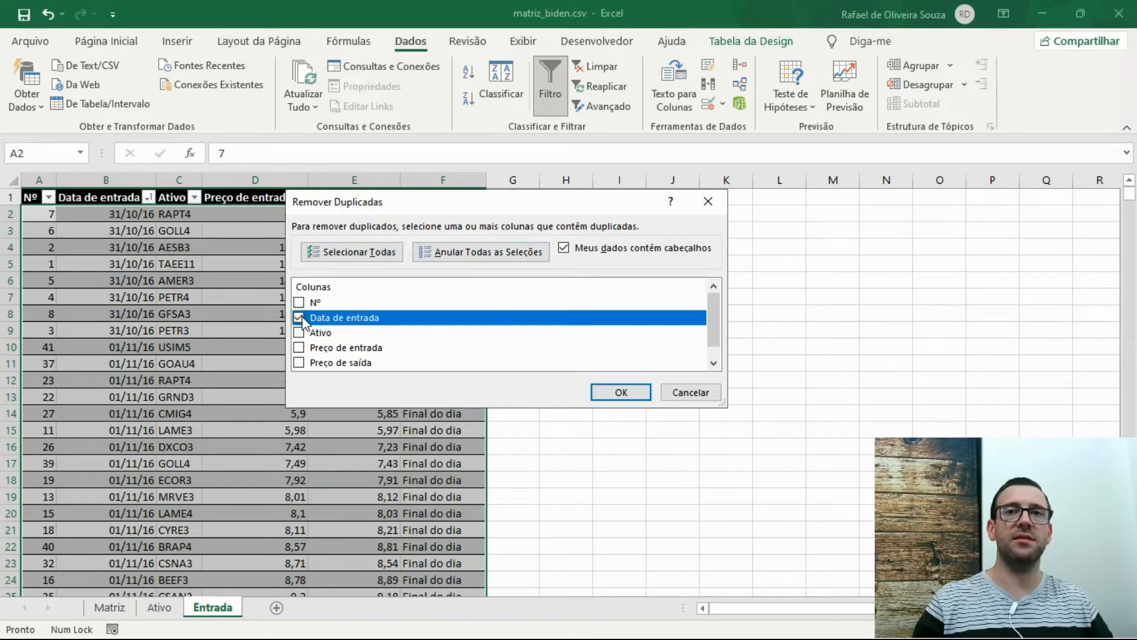
click(625, 394)
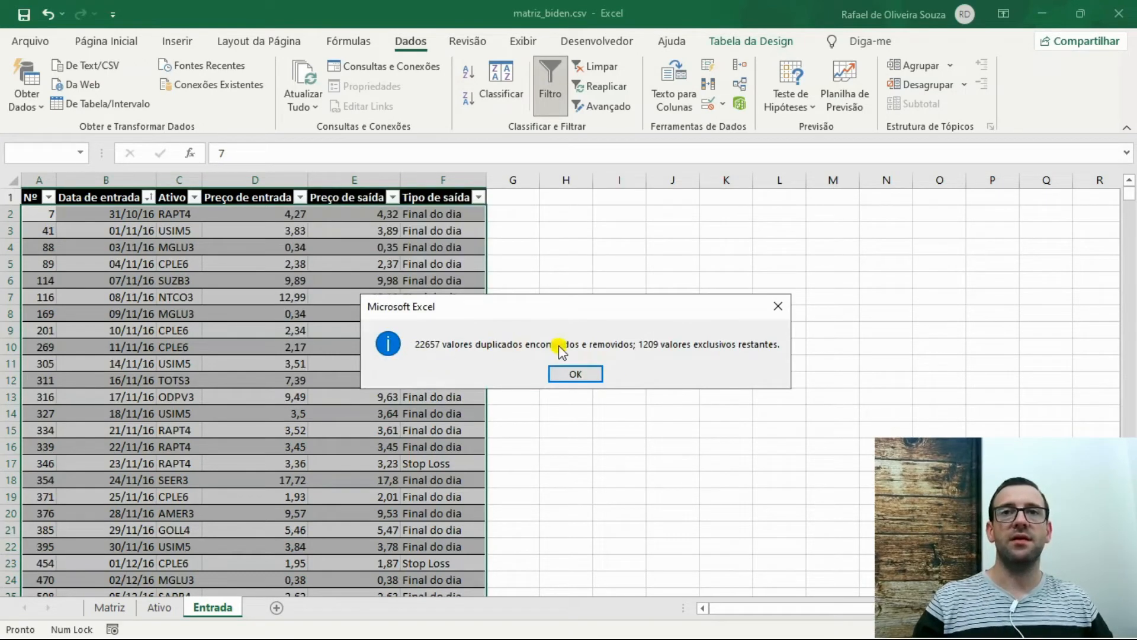
click(573, 374)
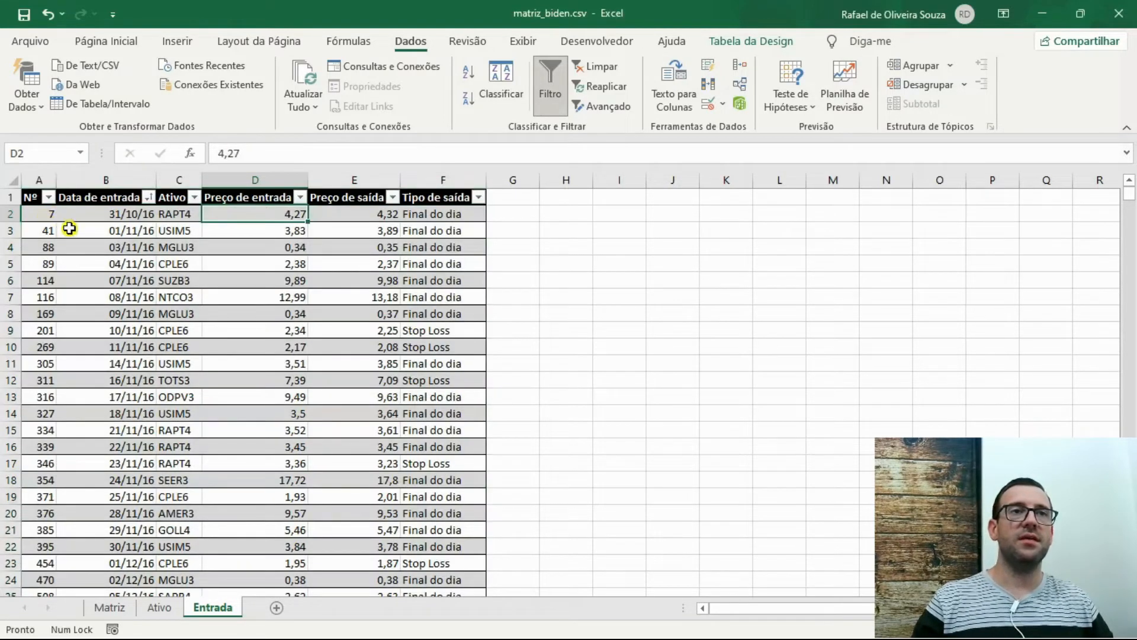
Compare the 31/10/16 trade kept in the Entrada sheet with the entry prices of that date's trades in Matriz
click(38, 216)
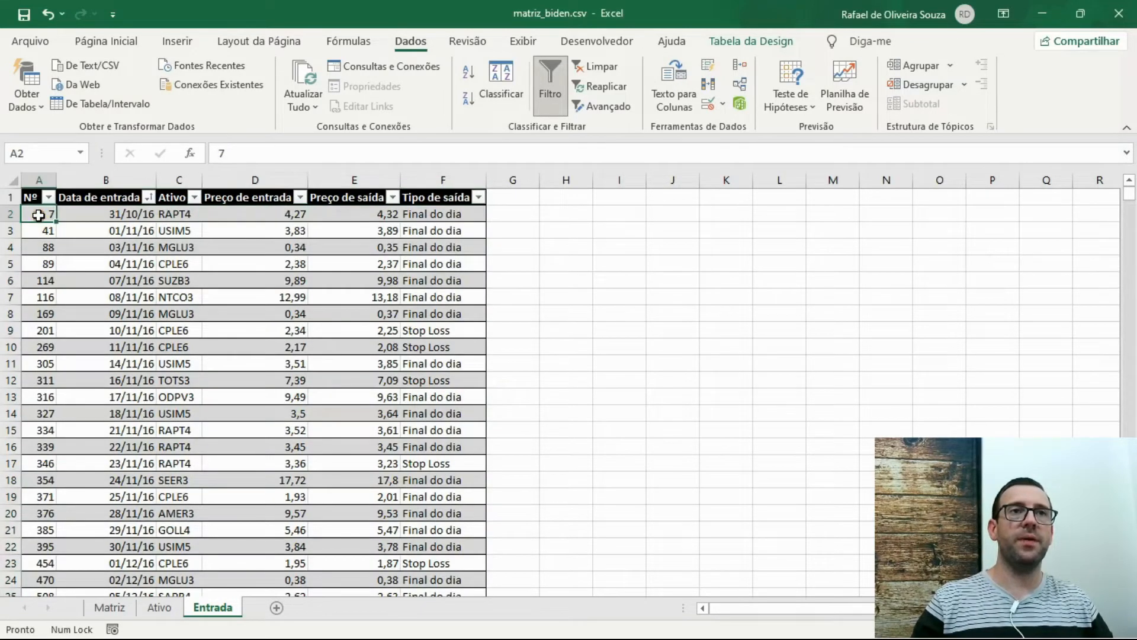
click(268, 216)
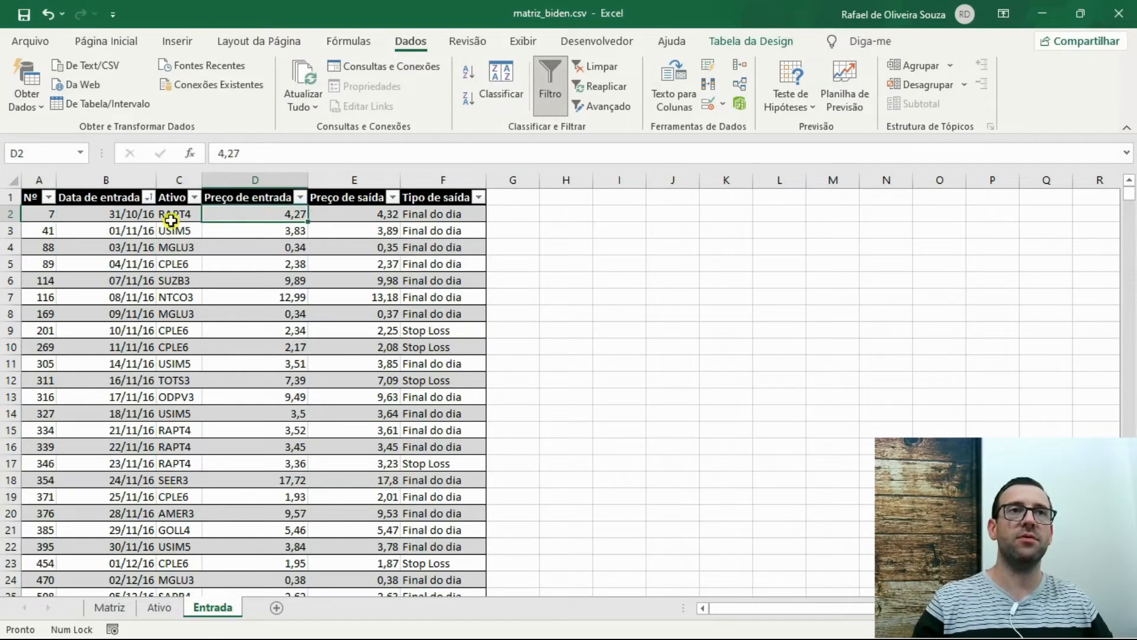
click(111, 215)
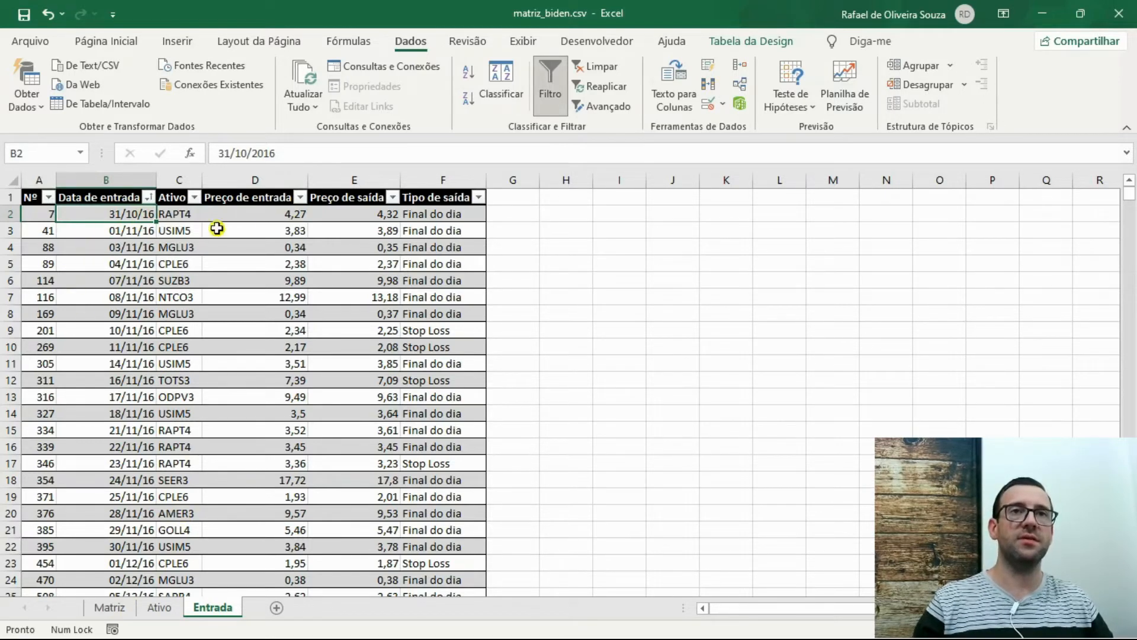
click(289, 212)
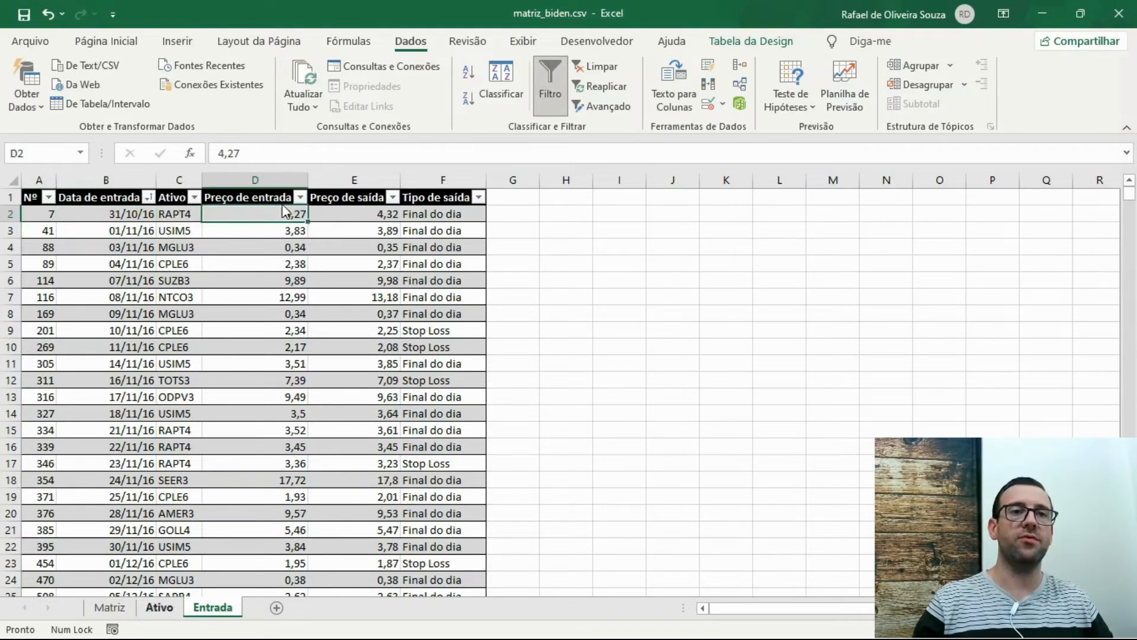
click(108, 609)
click(116, 218)
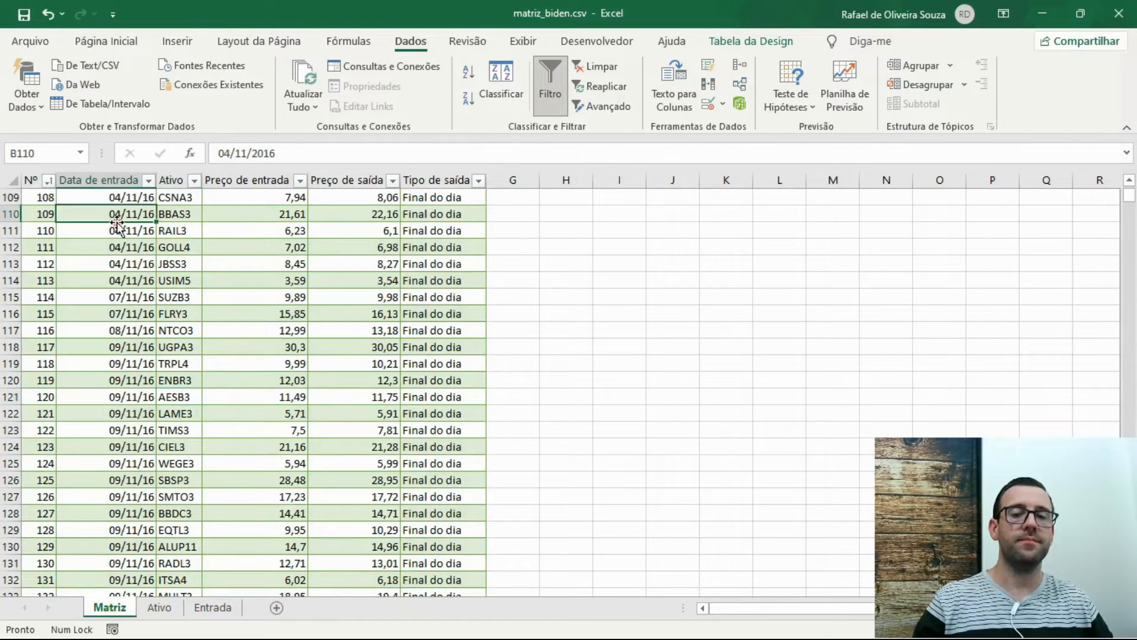
key(ctrl+Up)
key(Down)
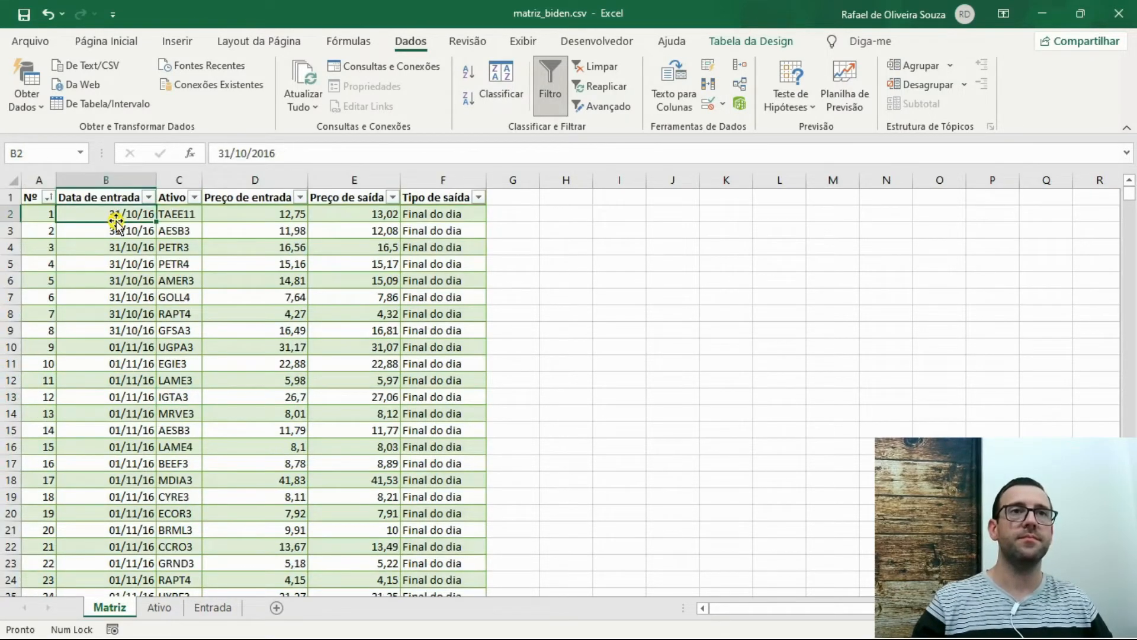
drag(120, 217, 274, 332)
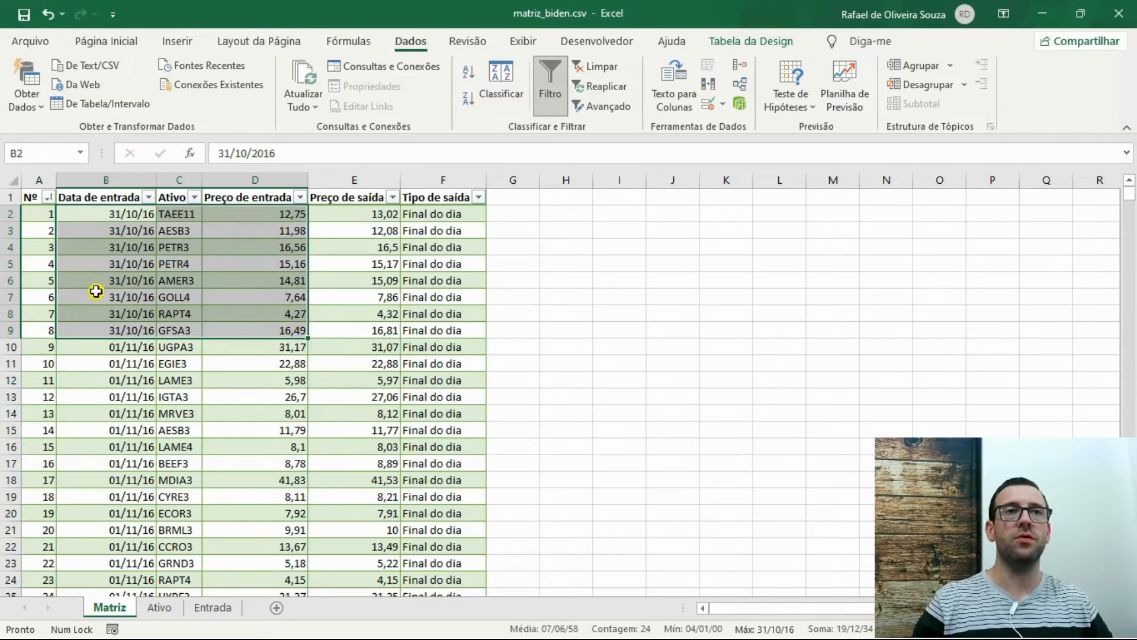
click(289, 233)
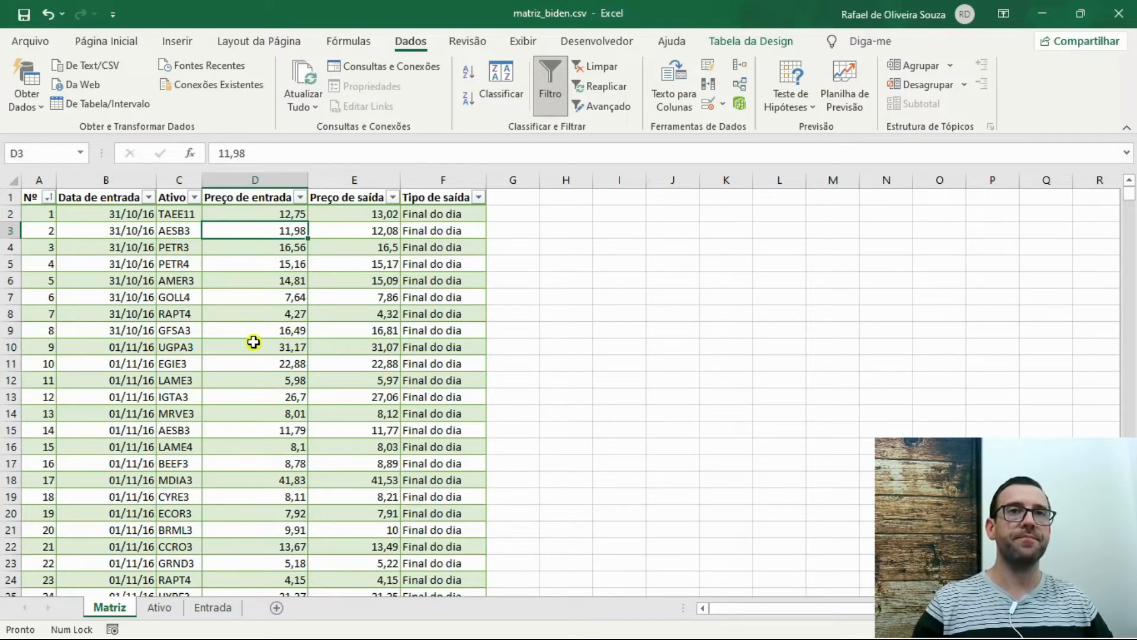
Extend the table in the Ativo sheet with a column headed Acumulado after Tipo de saída
click(507, 197)
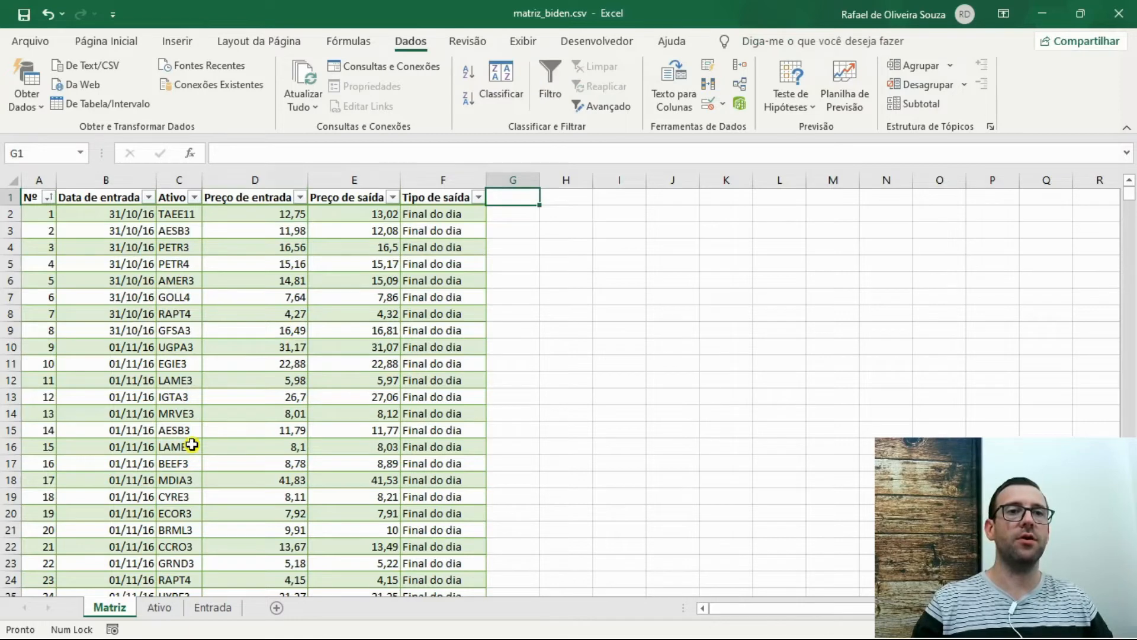
click(160, 608)
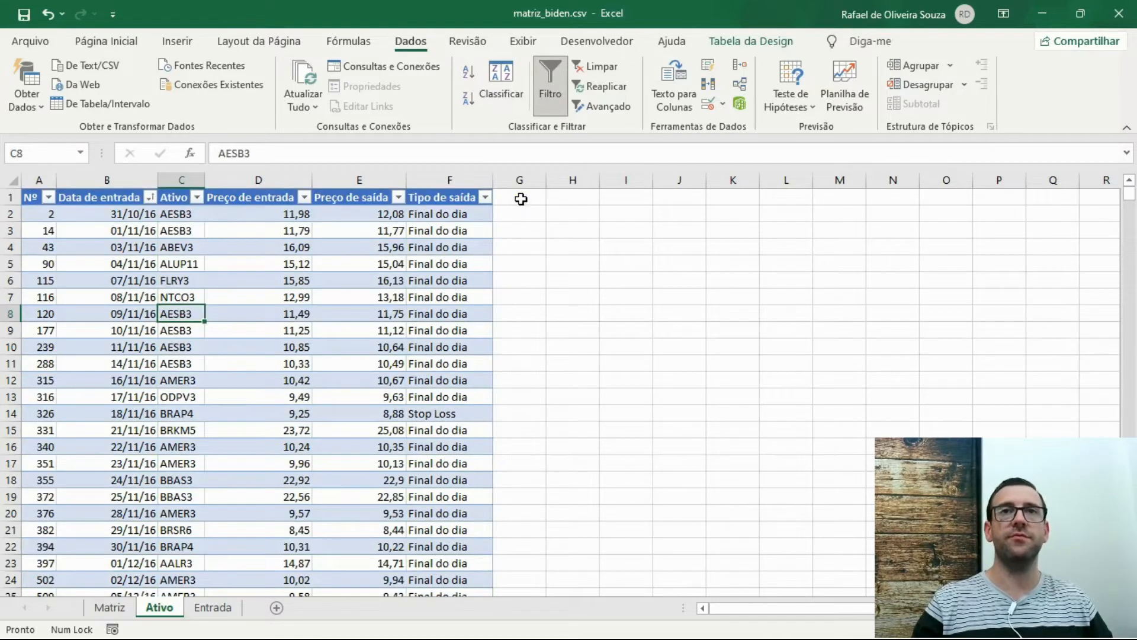
text(A)
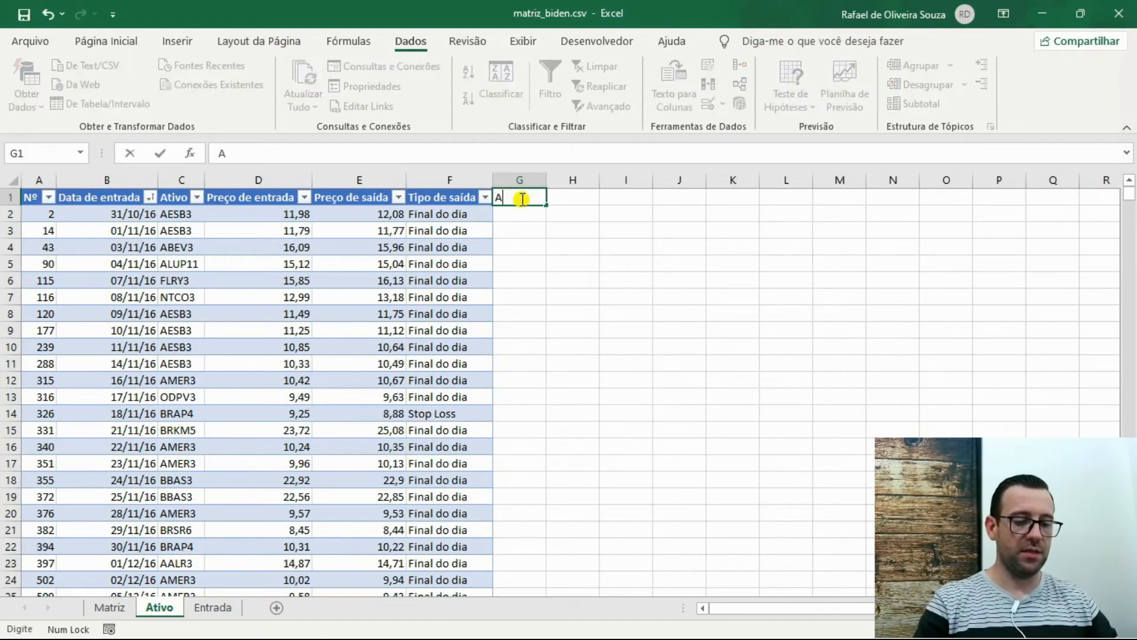
text(cumulado)
key(Return)
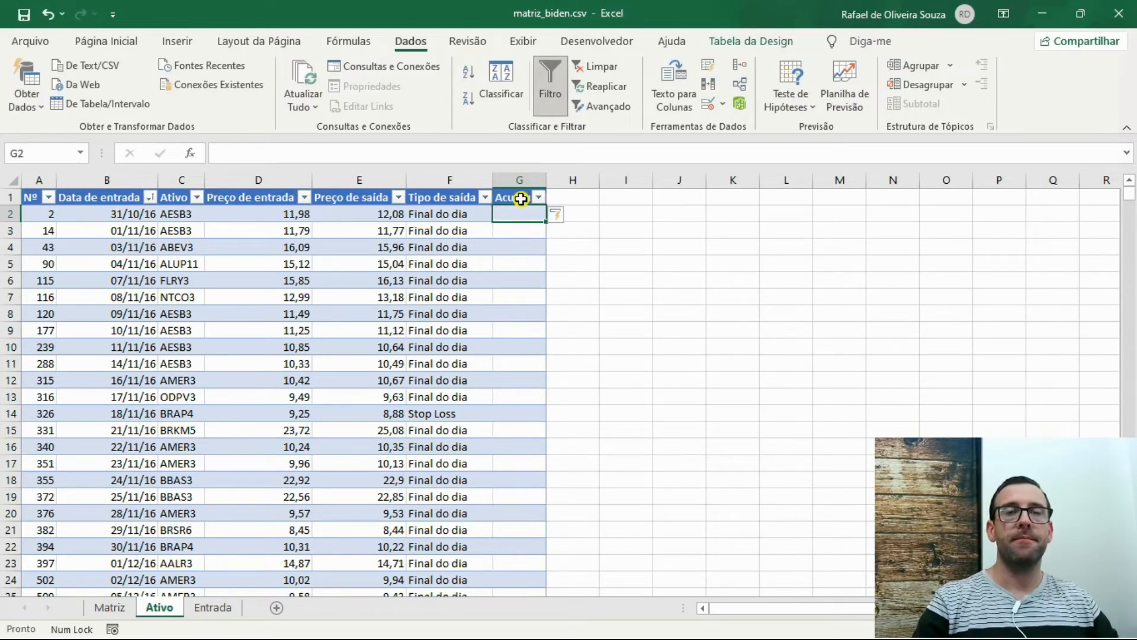
Rename the new Ativo table column as Resultado and fill it with Preço de saída minus Preço de entrada
click(520, 198)
text(Resu)
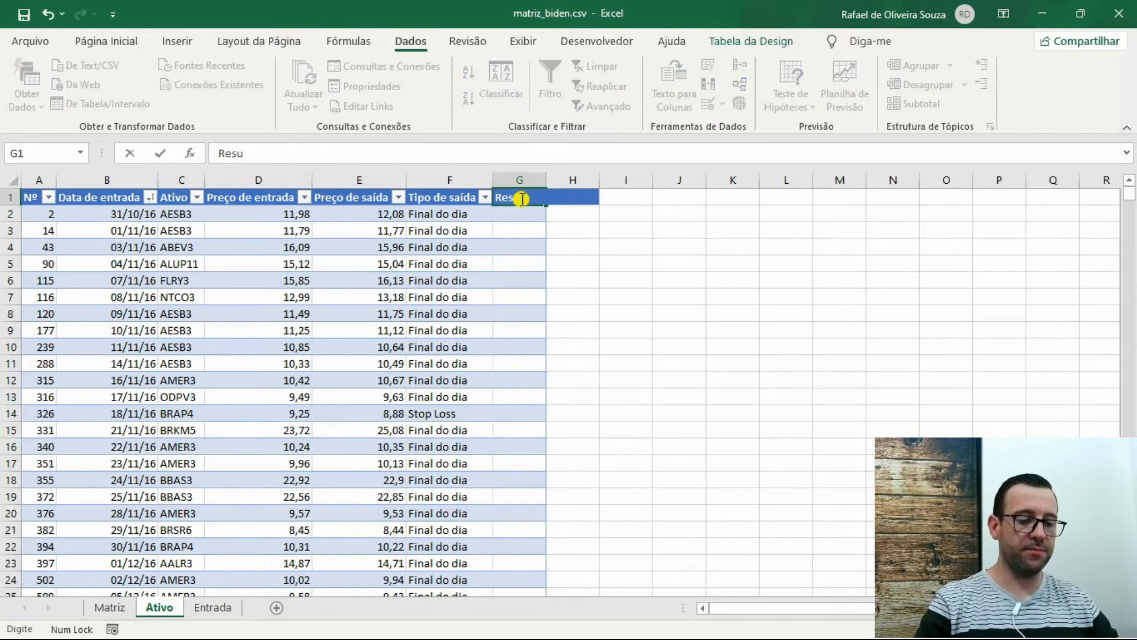
key(Return)
text(=)
key(Left)
key(Left)
text(-)
key(Left)
key(Left)
key(Left)
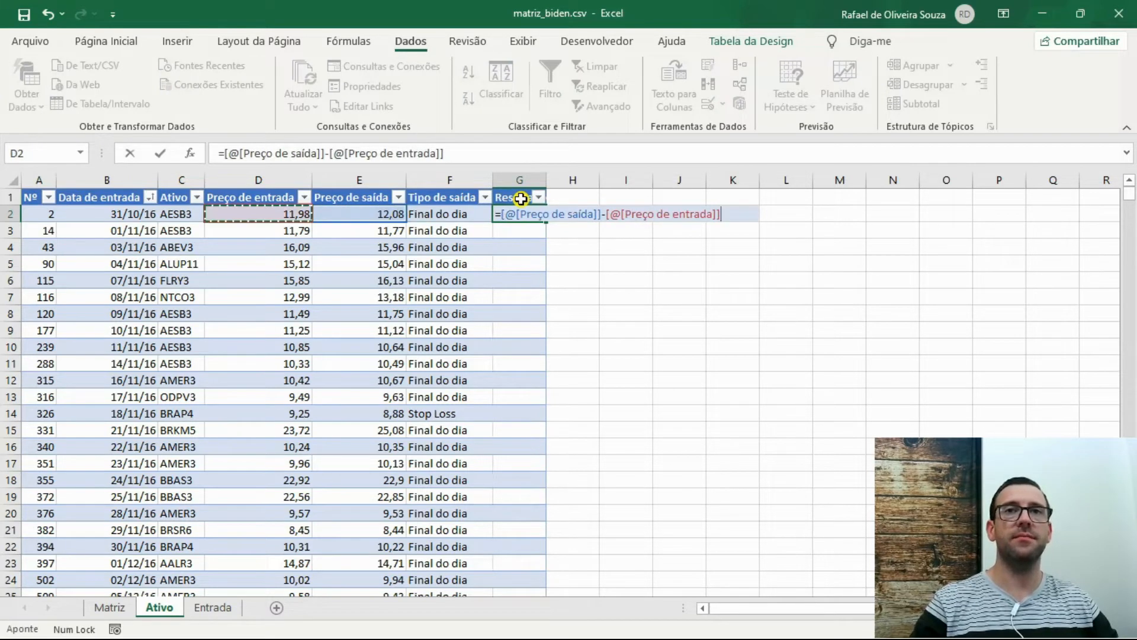
key(Return)
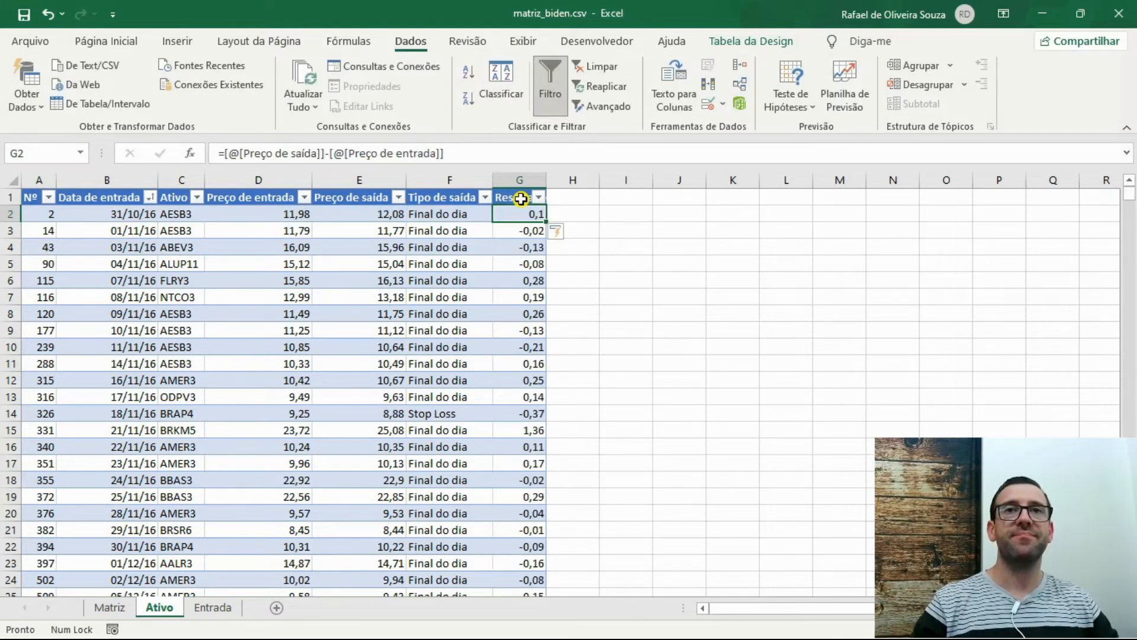
key(Right)
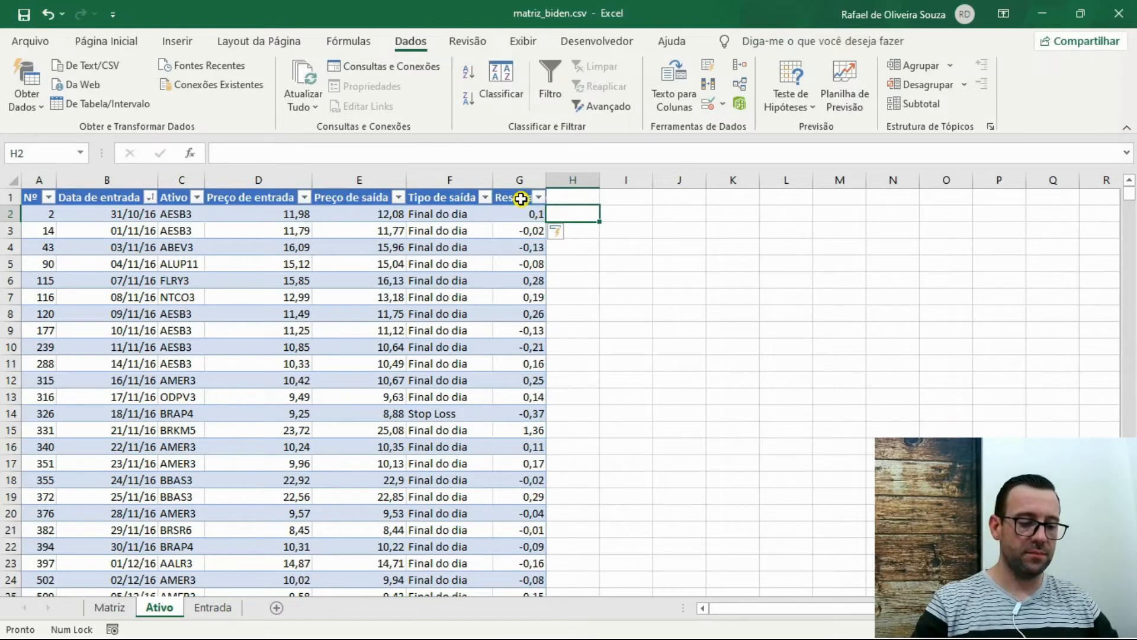
key(Up)
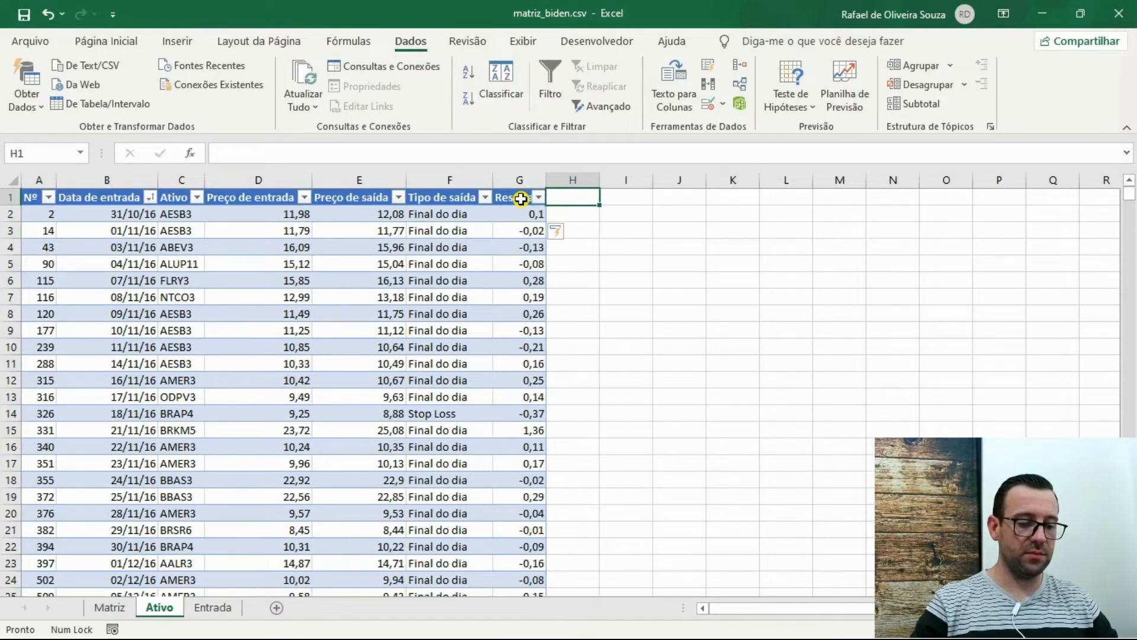
text(Acumulado)
key(Return)
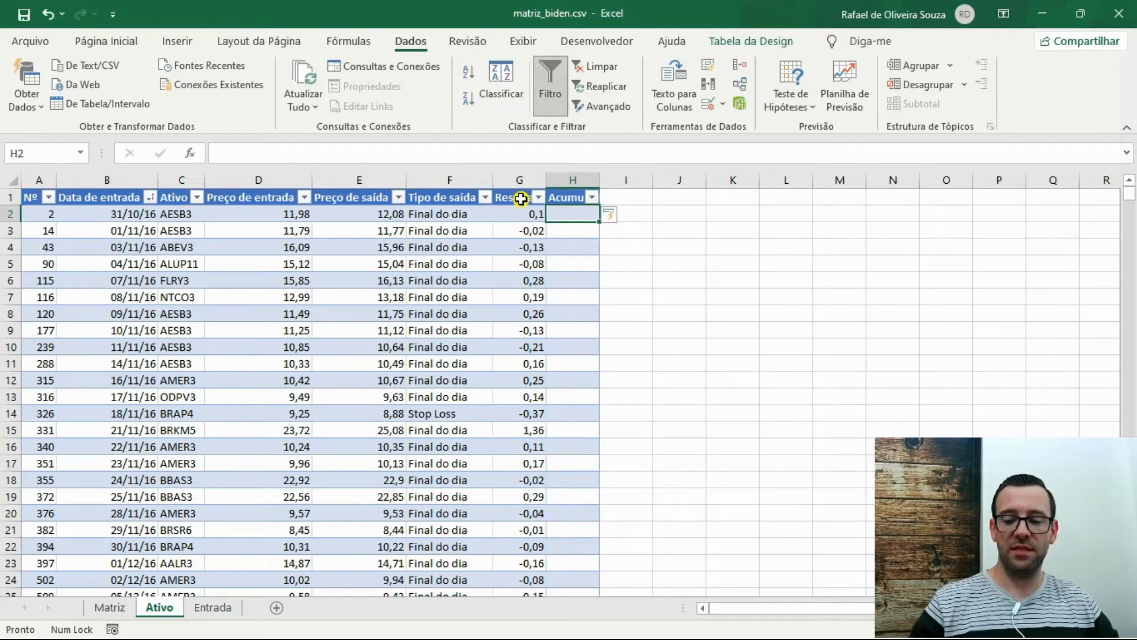
text(=)
key(Left)
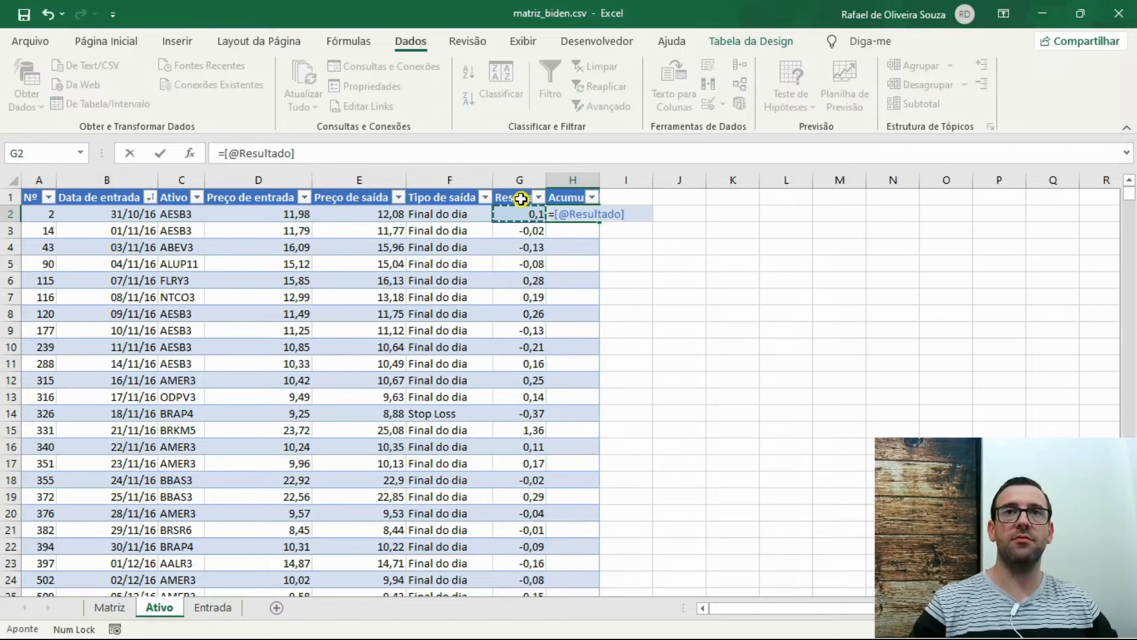
key(ctrl+Return)
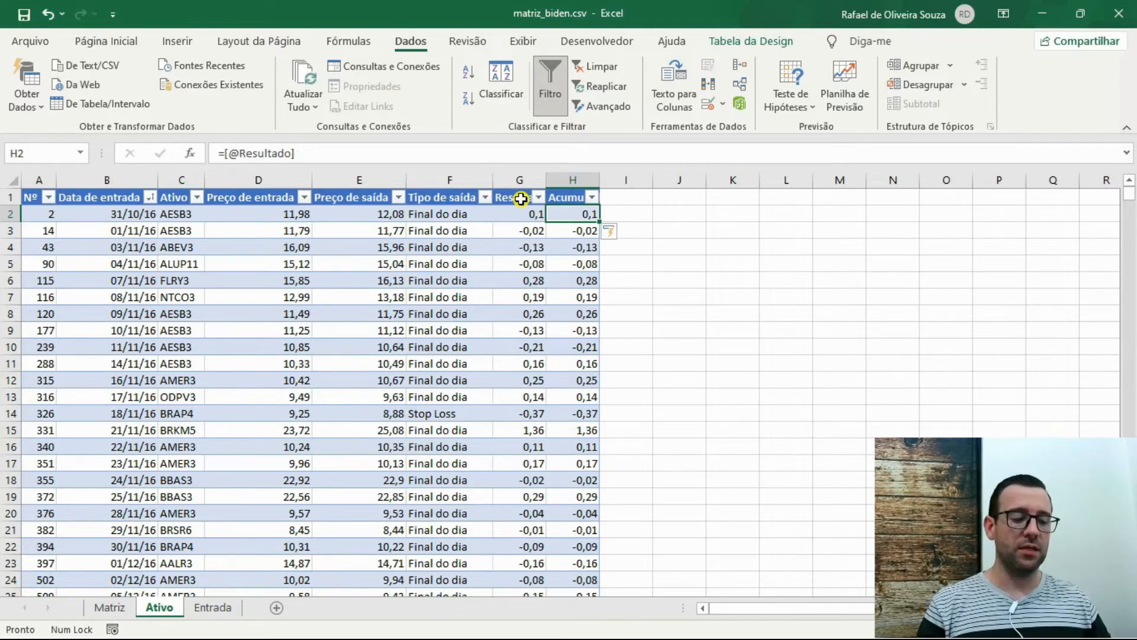
key(ctrl+z)
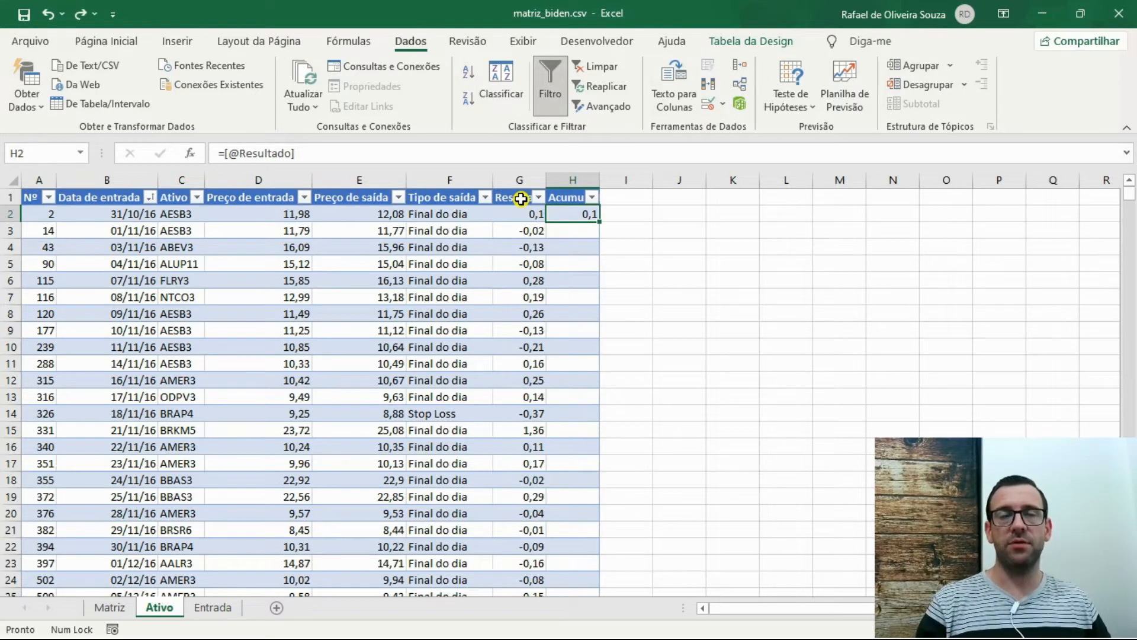
key(Down)
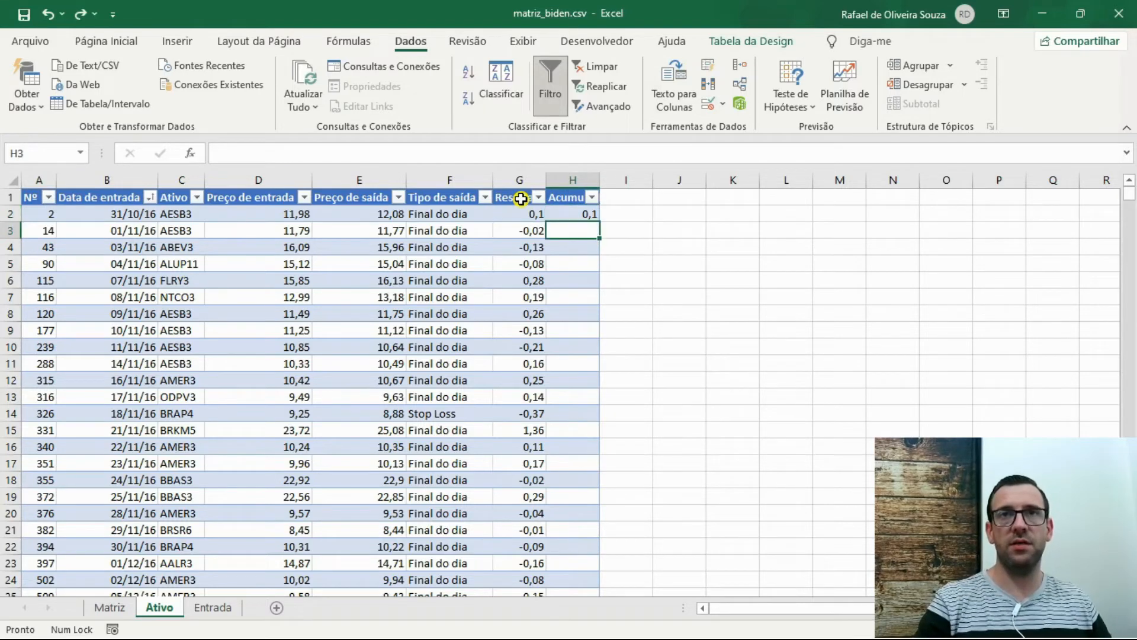
text(=)
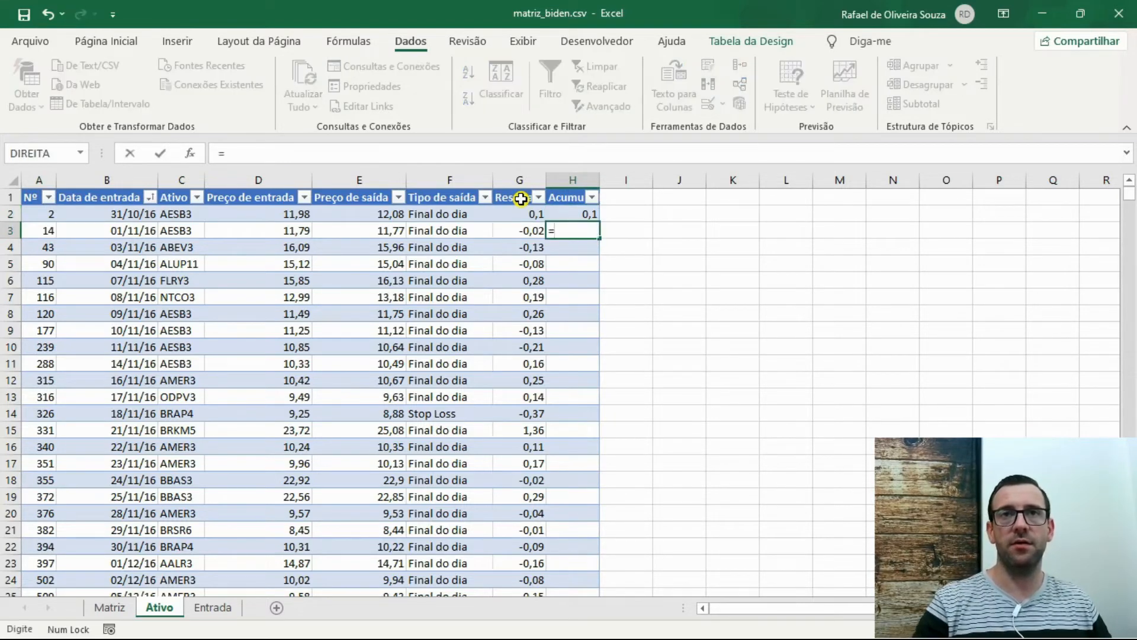
key(Up)
text(+)
key(Left)
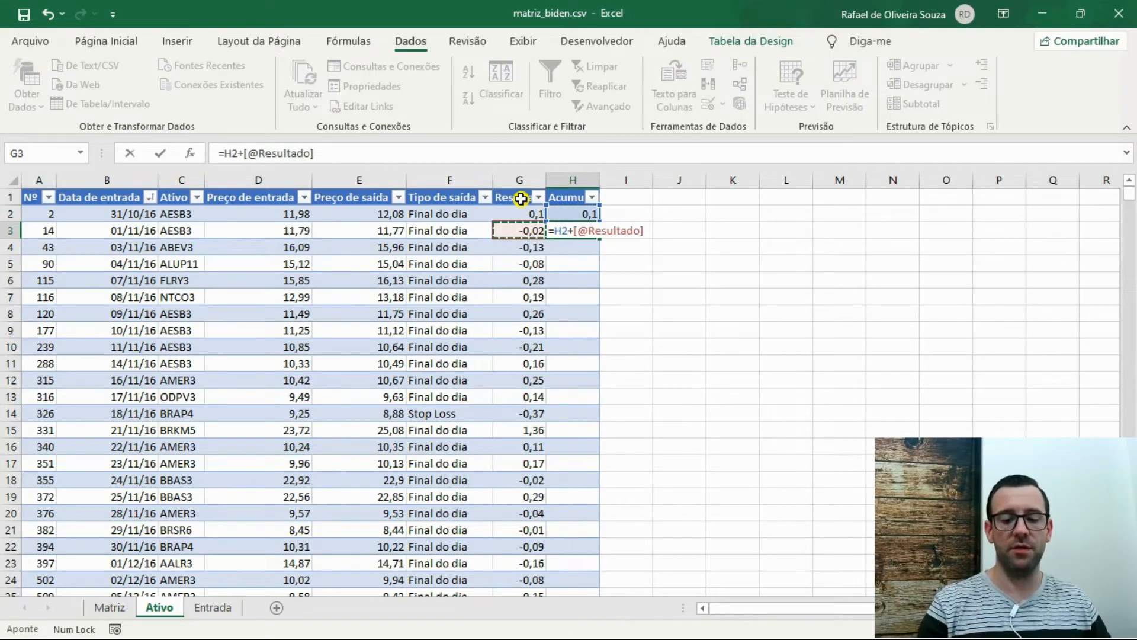
key(ctrl+Return)
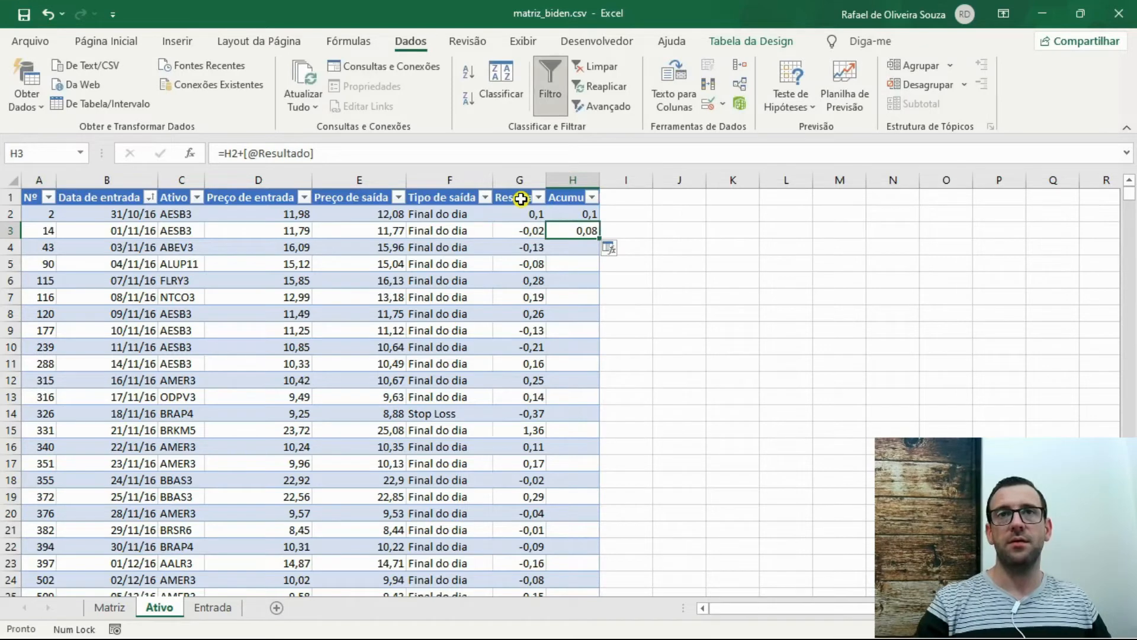
double_click(600, 238)
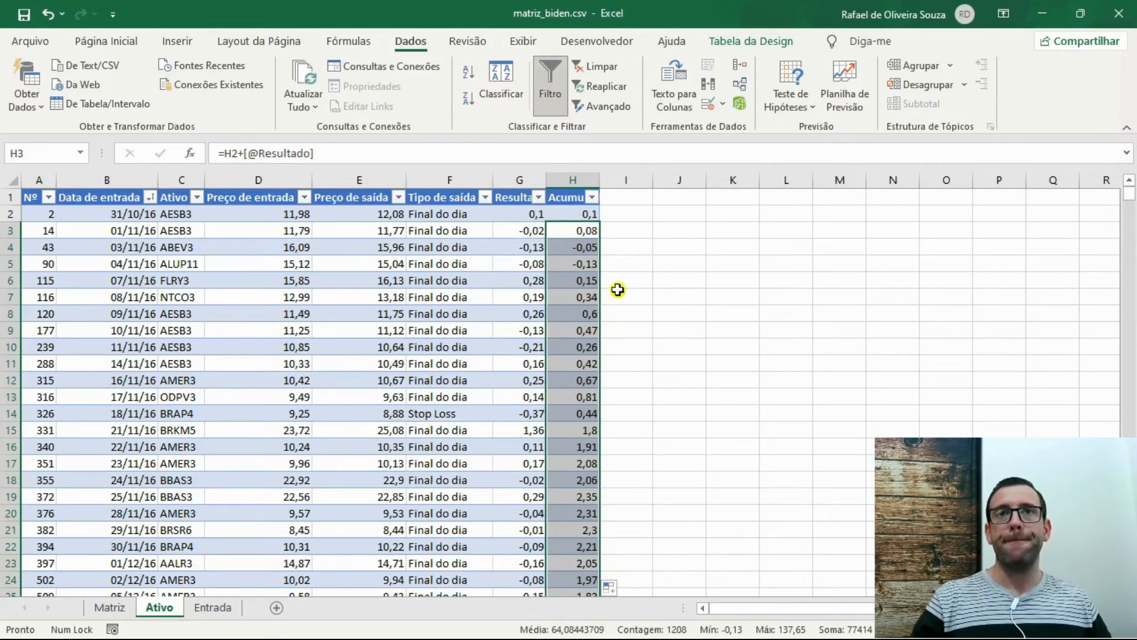
Insert the recommended line chart from all values of the Ativo table's Acumulado column
click(571, 191)
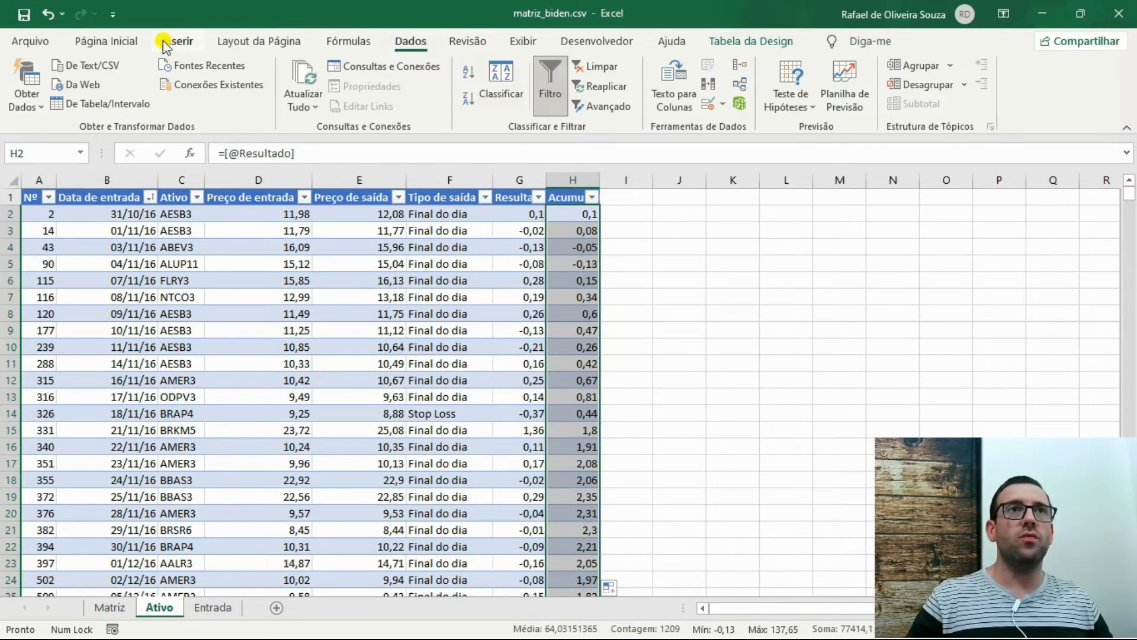
click(167, 43)
click(444, 77)
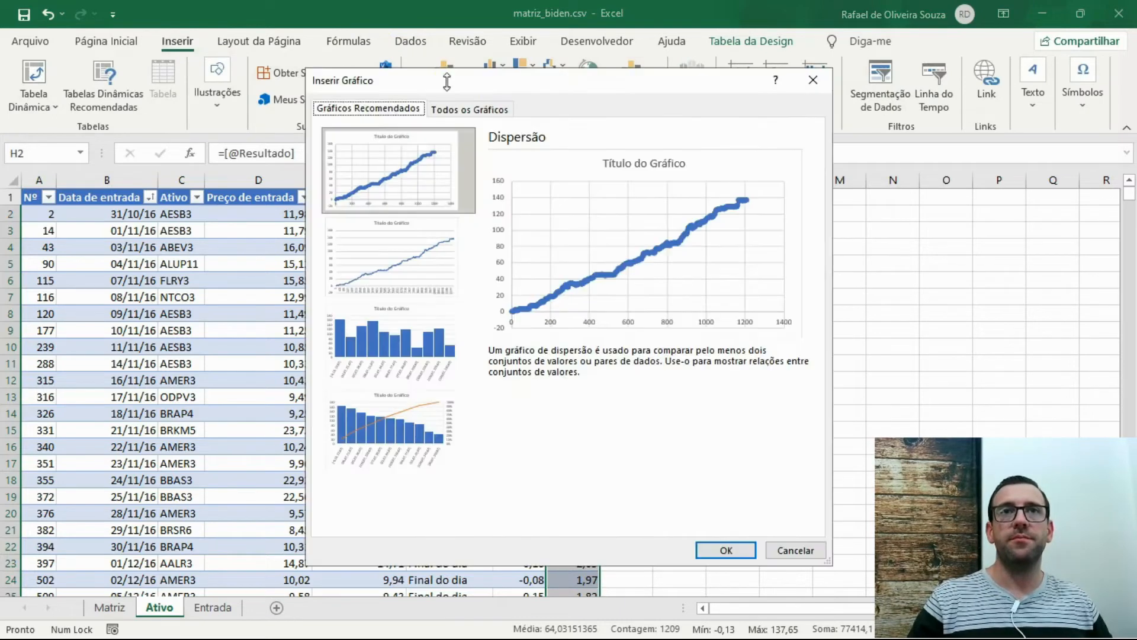
click(392, 266)
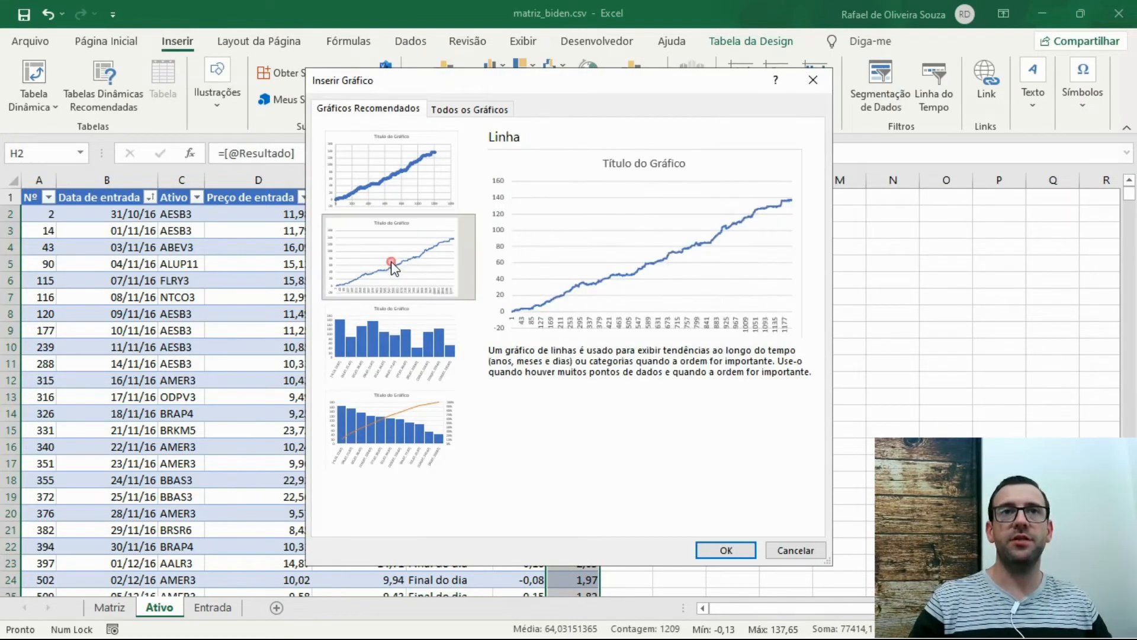
click(733, 550)
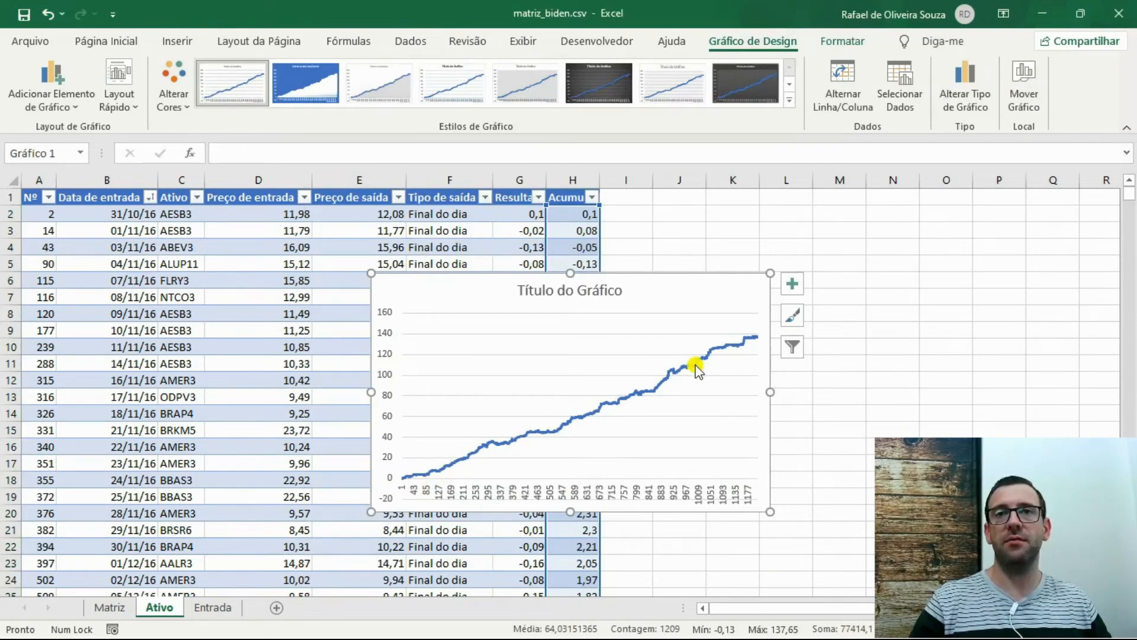
Move the accumulated result chart to the empty cells beside the Ativo table, next to the first rows
drag(711, 287, 445, 282)
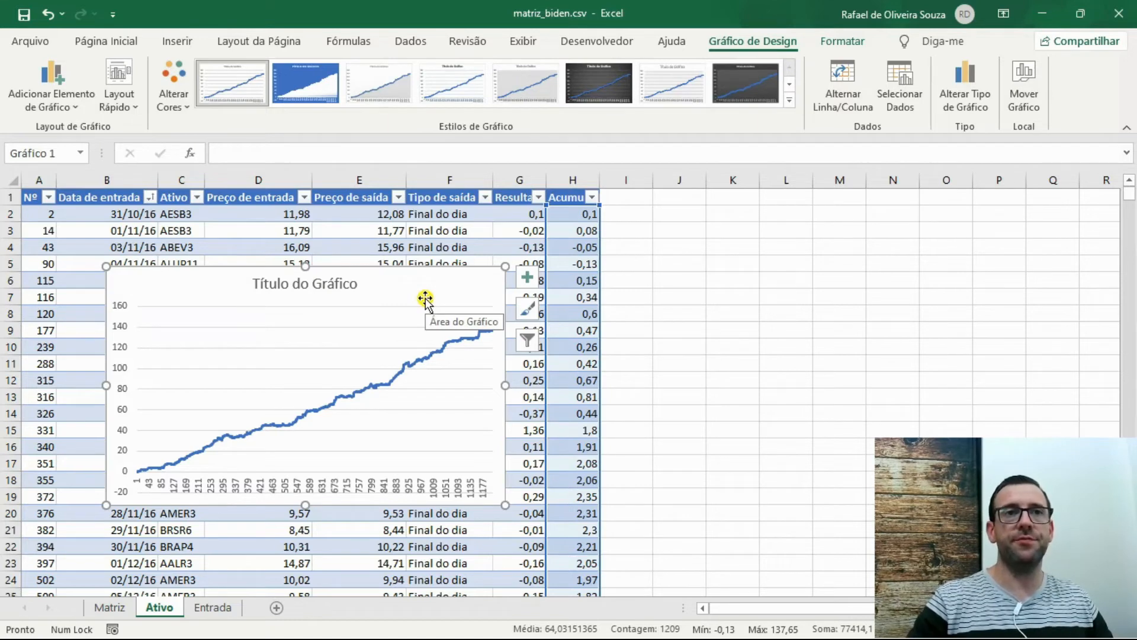
drag(425, 301, 934, 230)
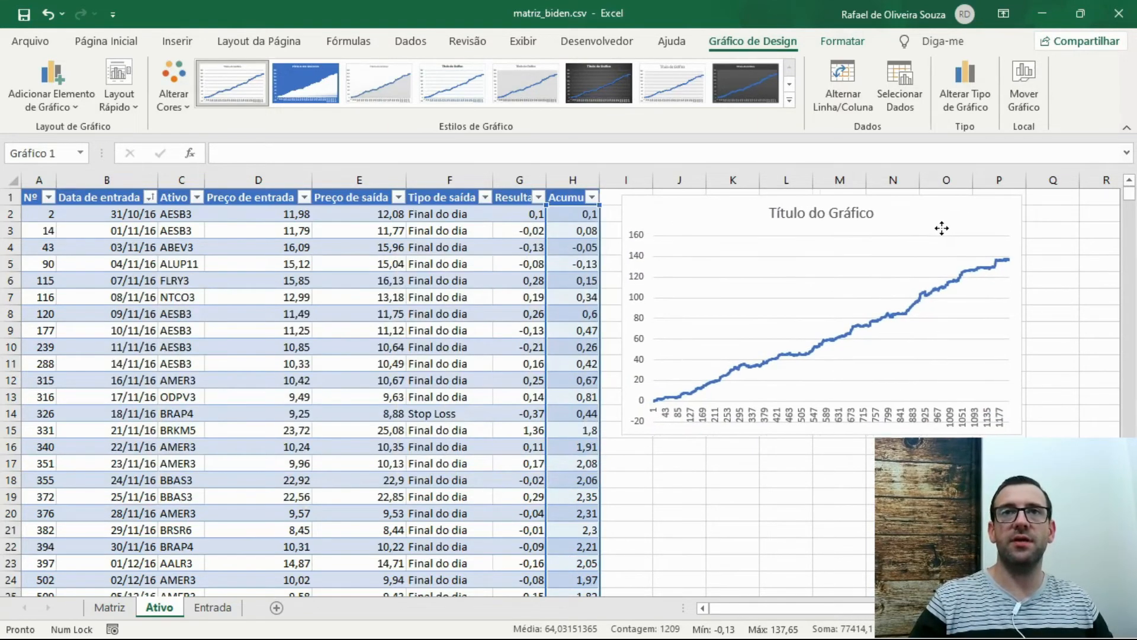
click(397, 280)
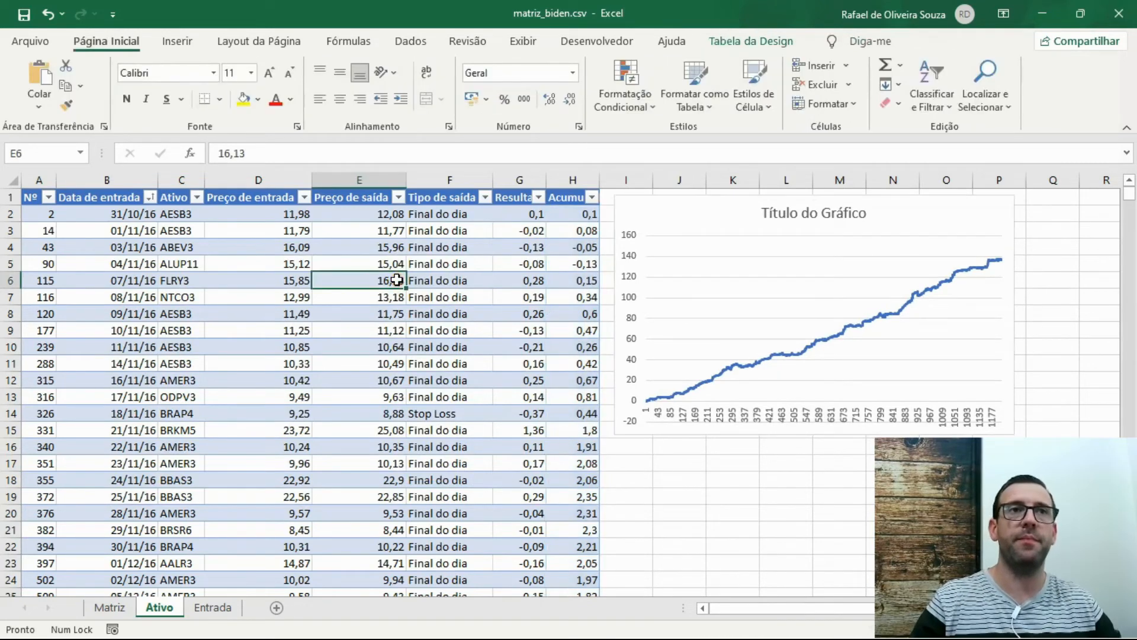
click(178, 219)
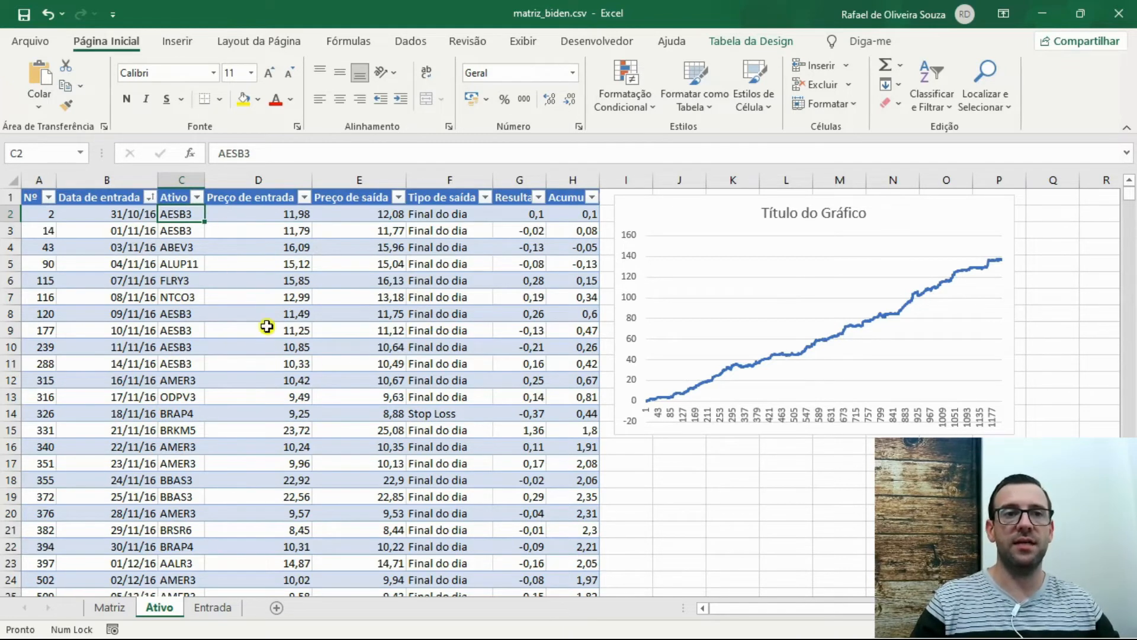
Add a Resultado column to the Entrada sheet's table and fill it with Preço de saída minus Preço de entrada
click(216, 607)
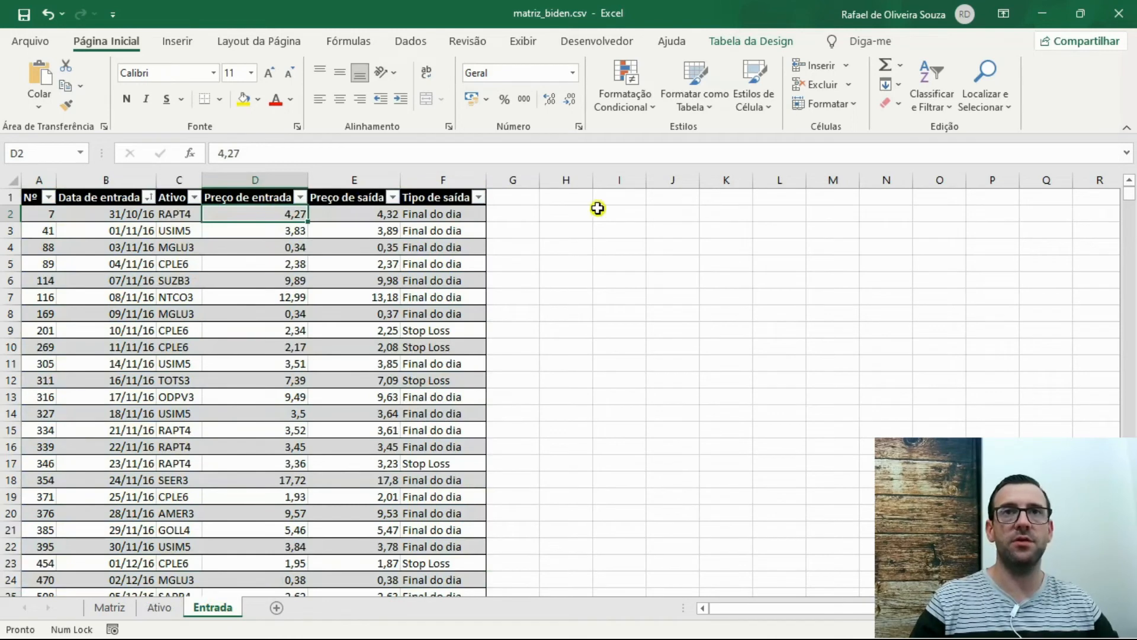
click(511, 198)
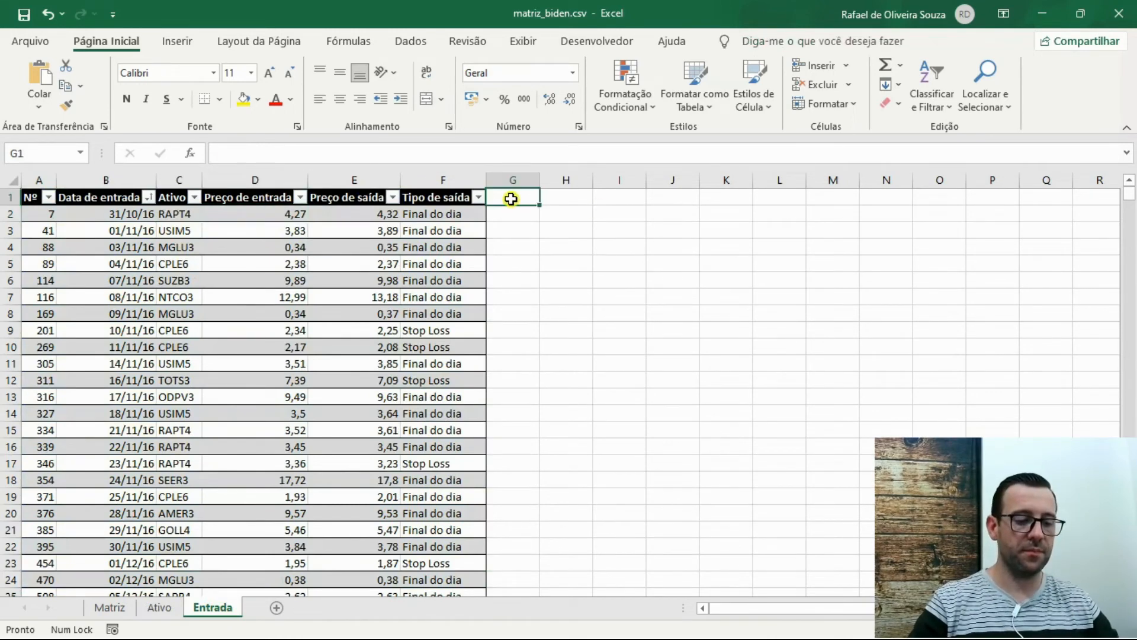
text(Resultado)
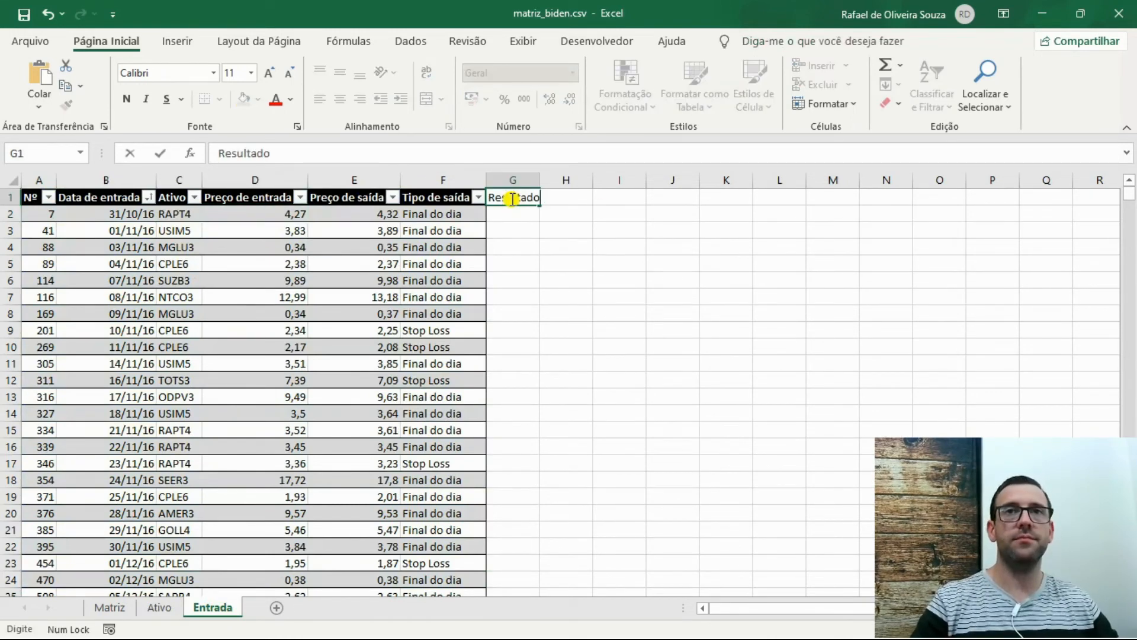
key(Return)
text(=[@[Tipo de saída)
key(Left)
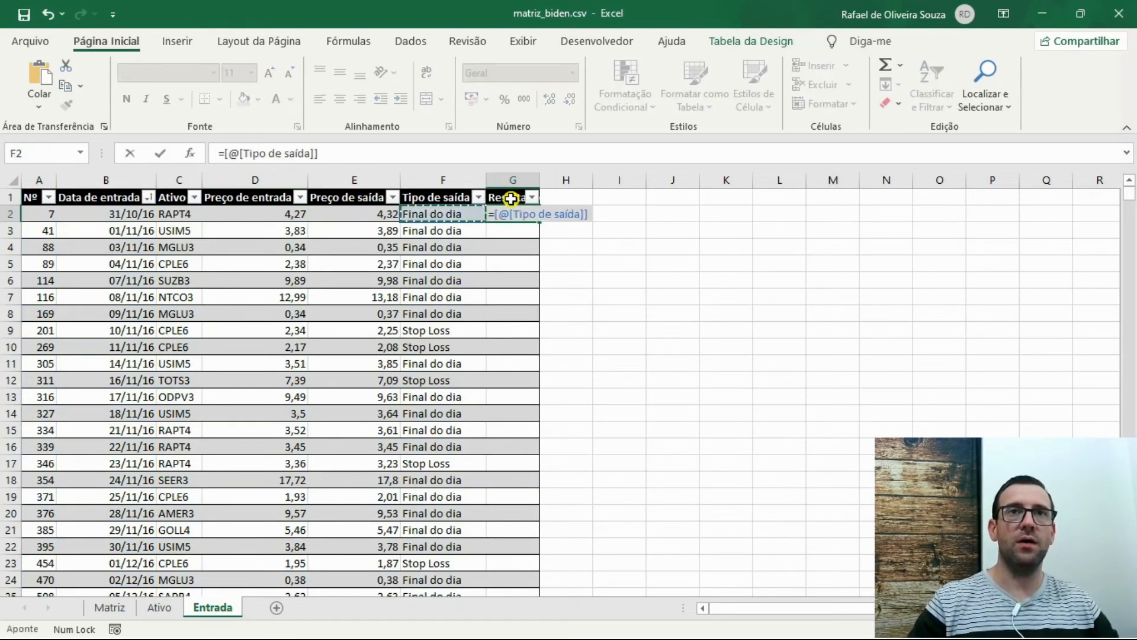
key(Left)
text(-)
key(Left)
key(Left)
key(Left)
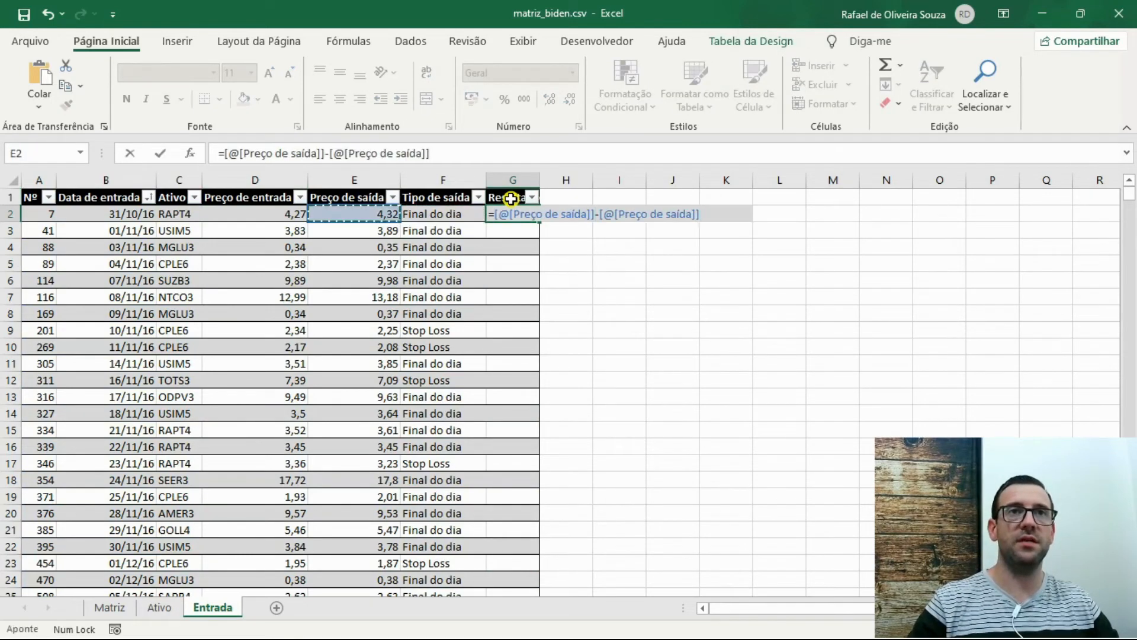
key(Return)
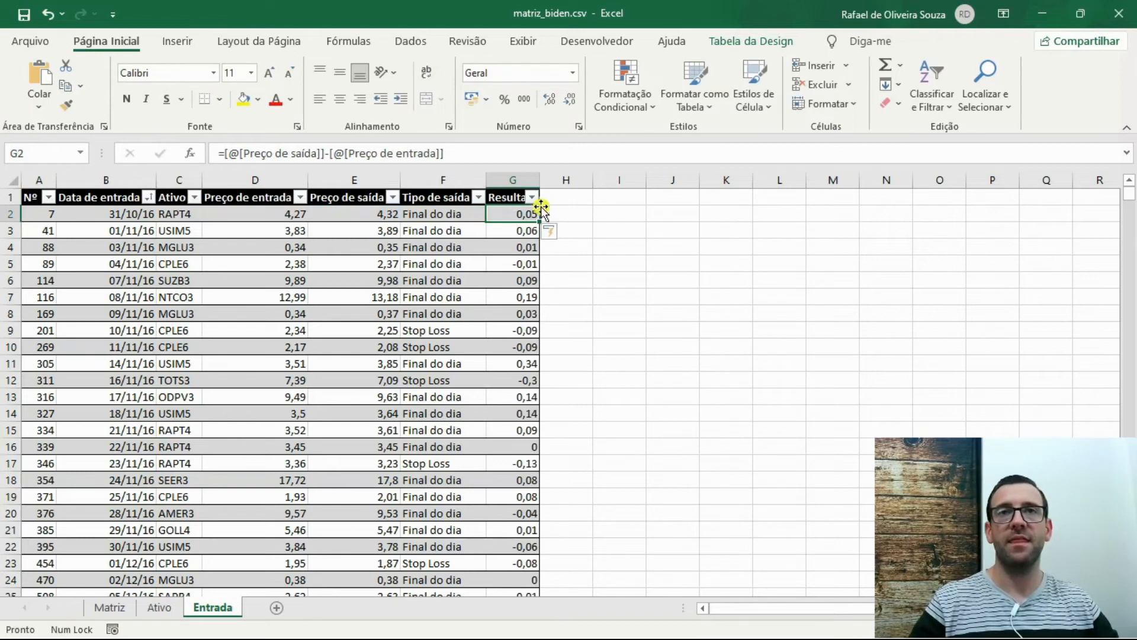
click(574, 195)
text(Acumulado)
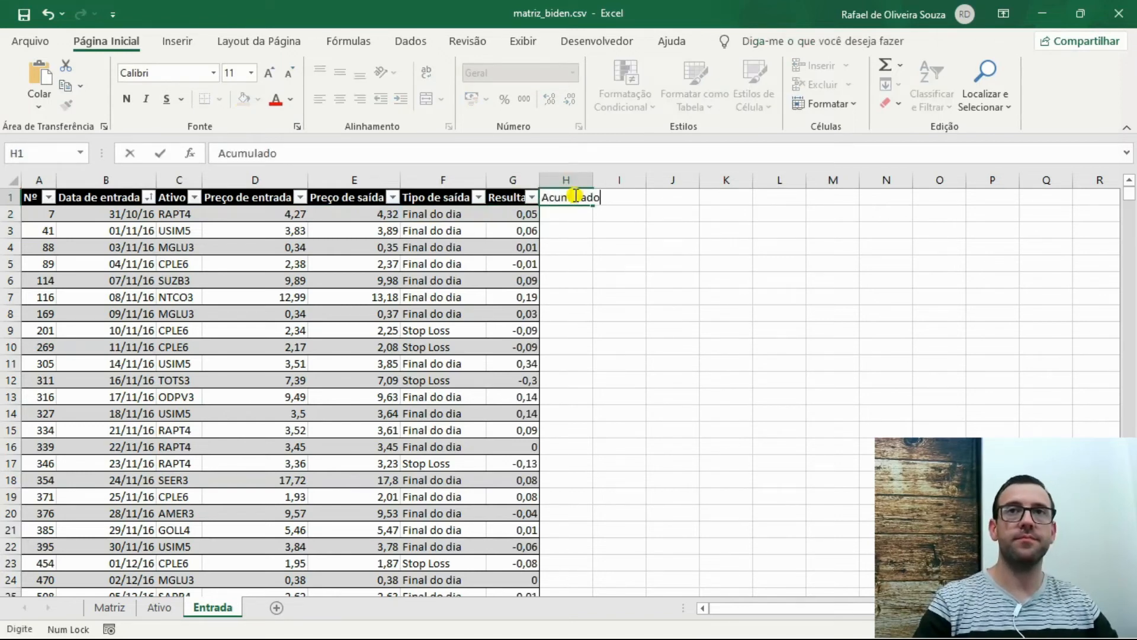
key(Return)
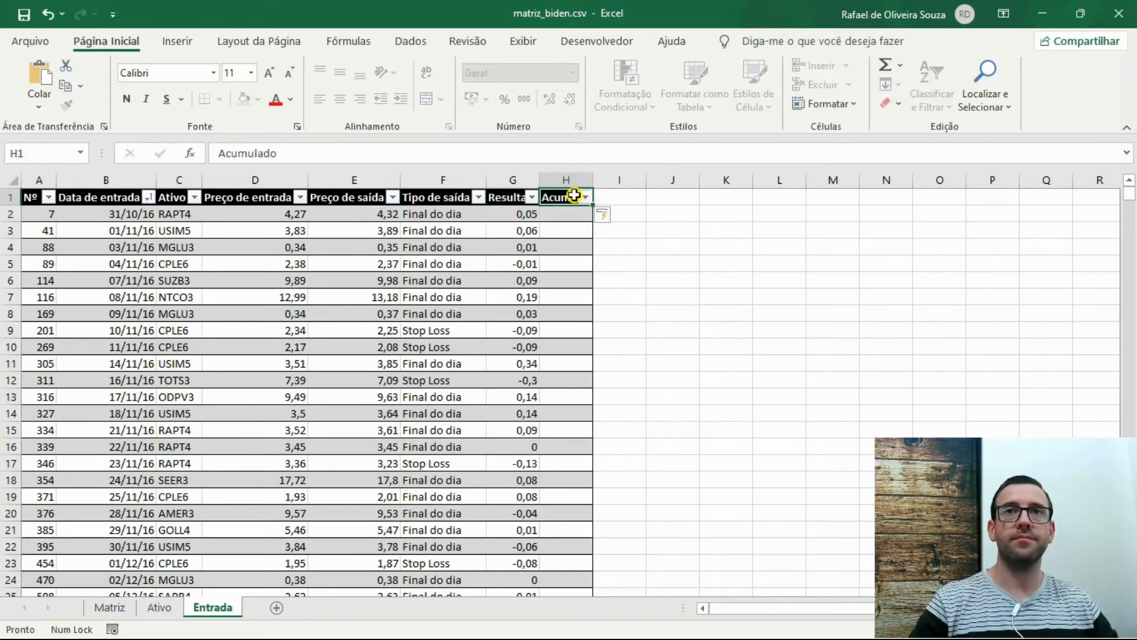
text(=)
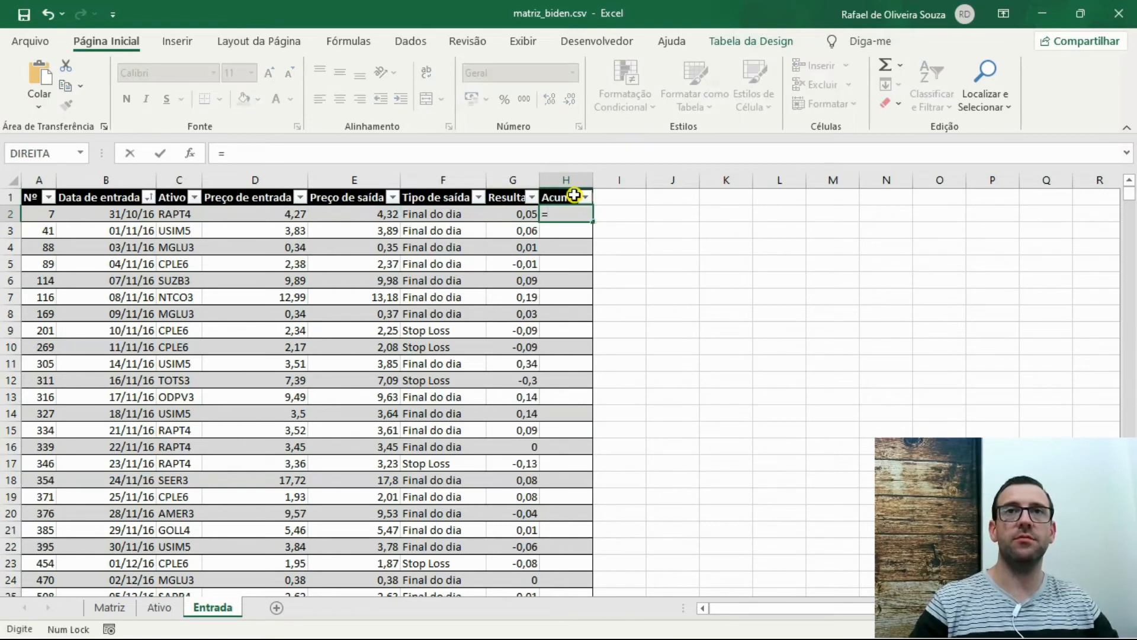
key(Left)
key(ctrl+Return)
key(ctrl+z)
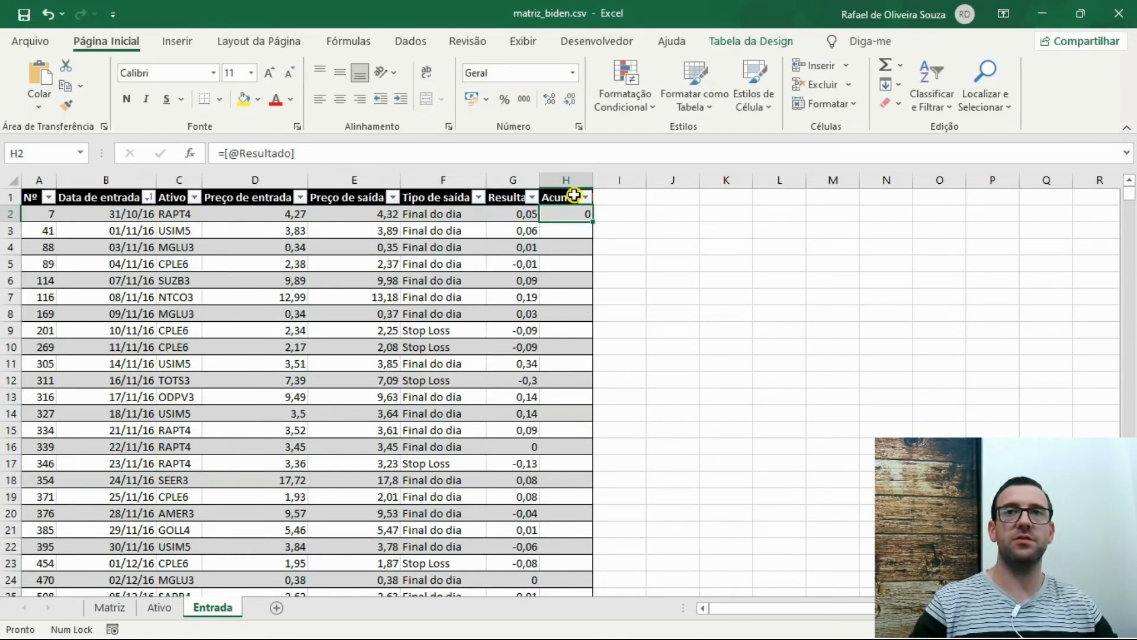
text(=)
key(Up)
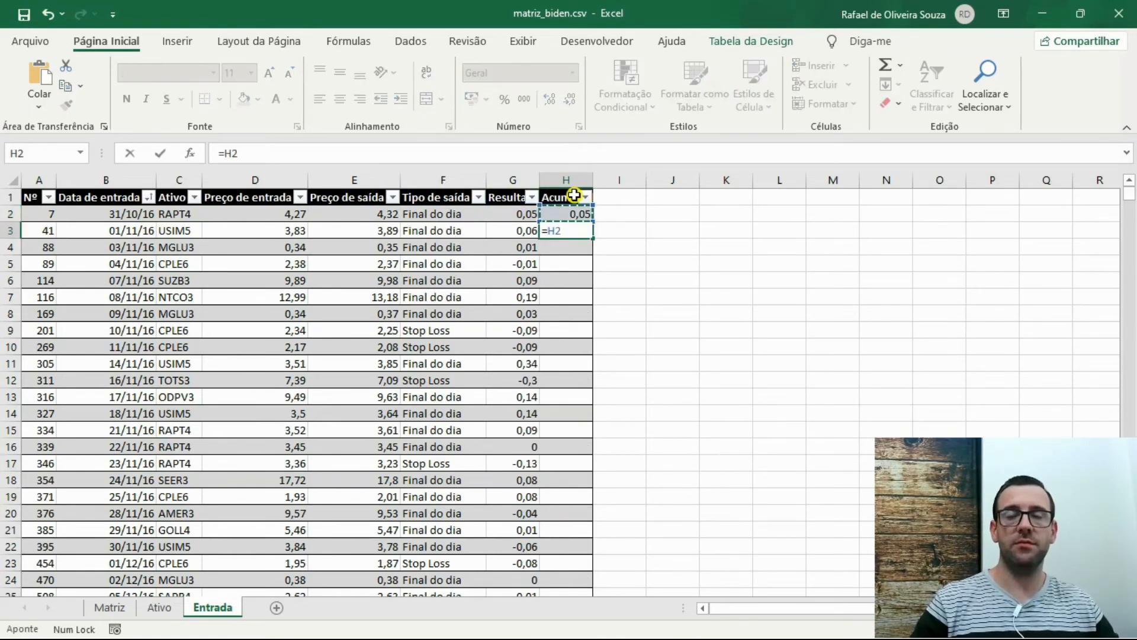
text(+)
key(Left)
key(ctrl+Return)
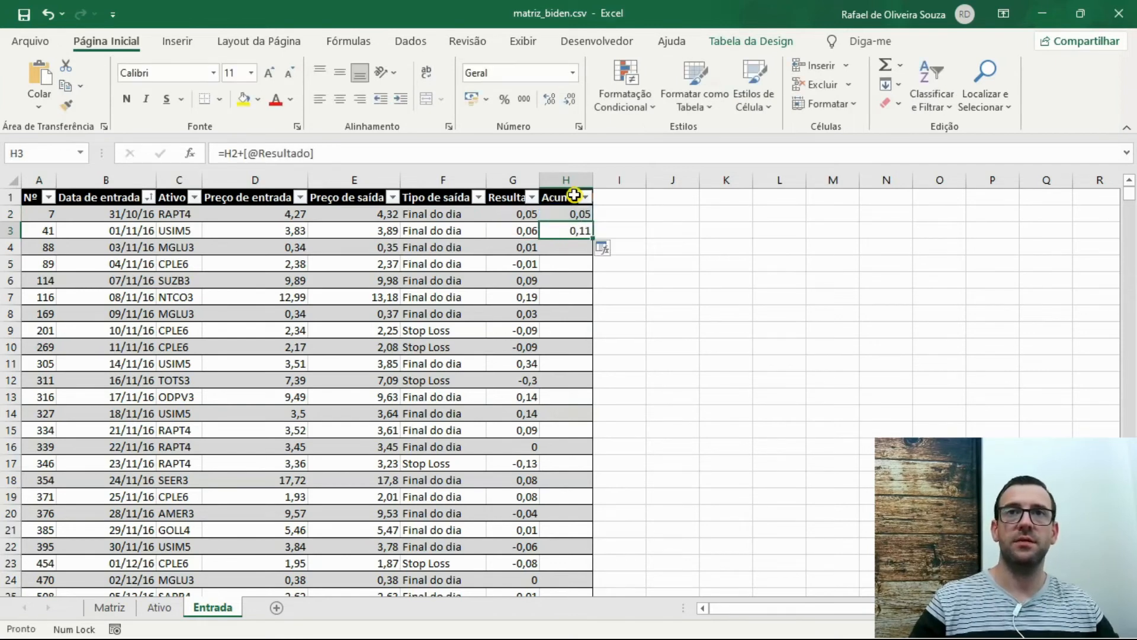
double_click(592, 241)
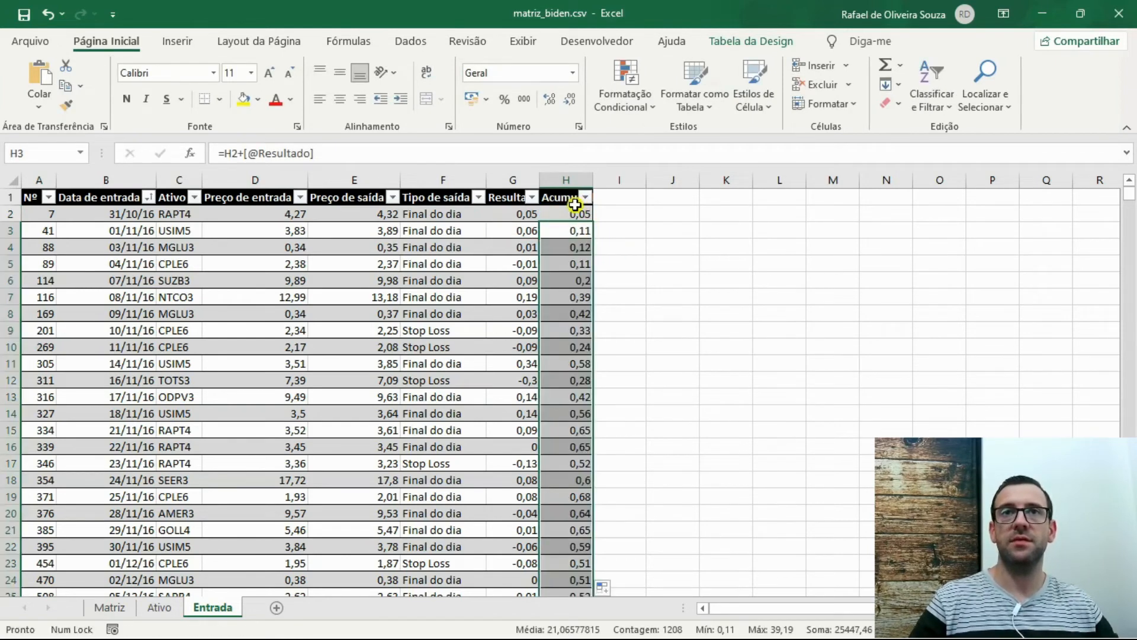
Insert the recommended line chart from all values of the Entrada table's Acumulado column
click(568, 191)
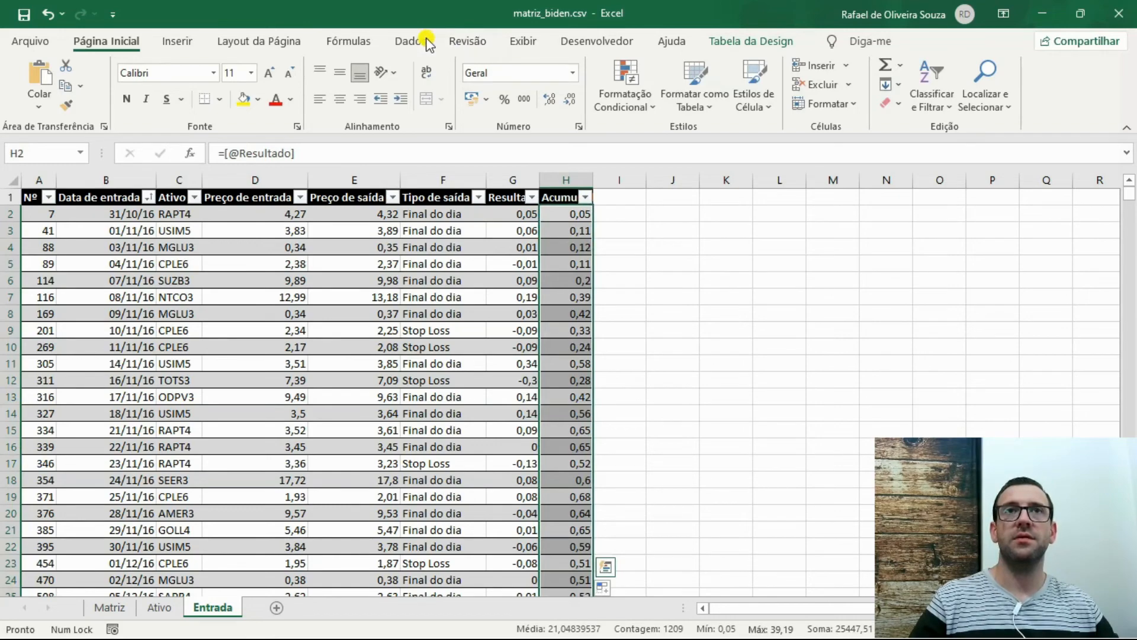
click(177, 41)
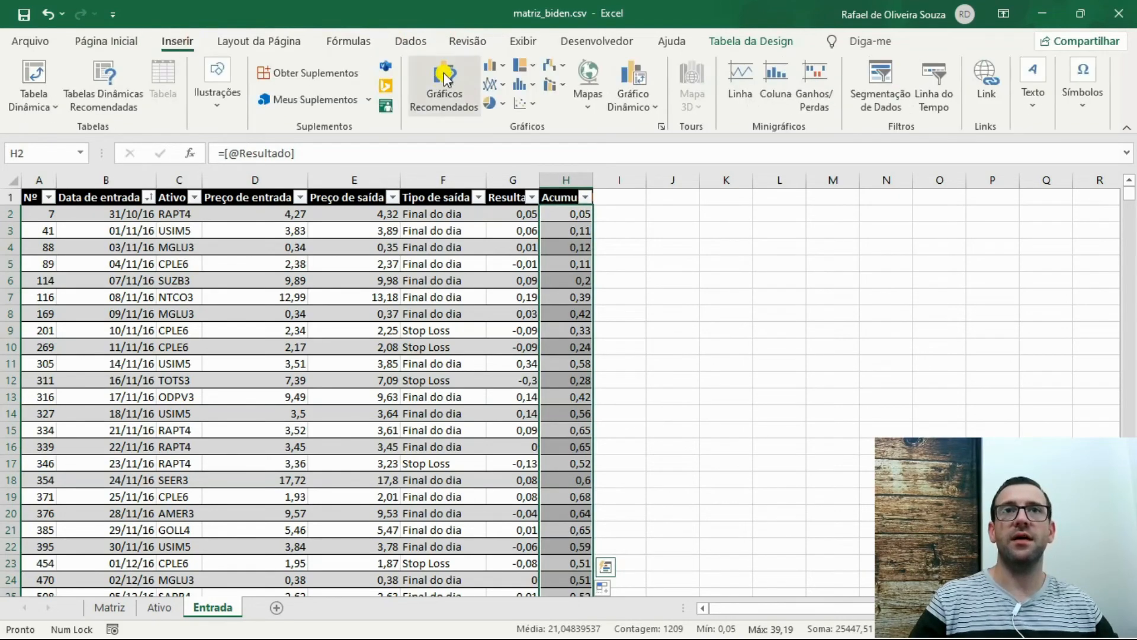
click(445, 77)
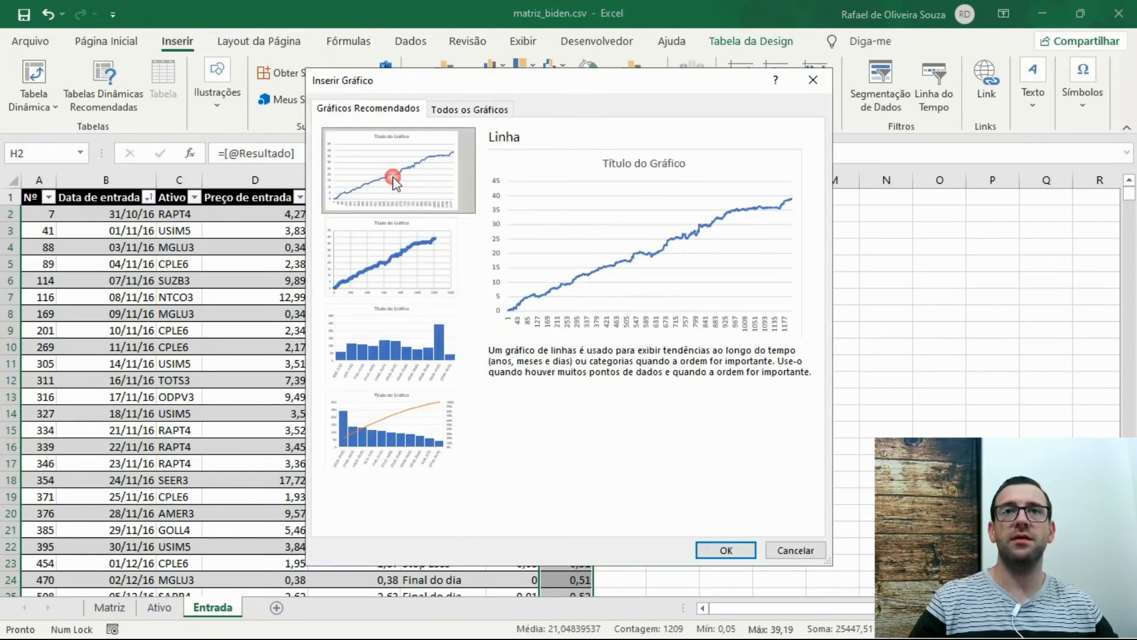
click(726, 550)
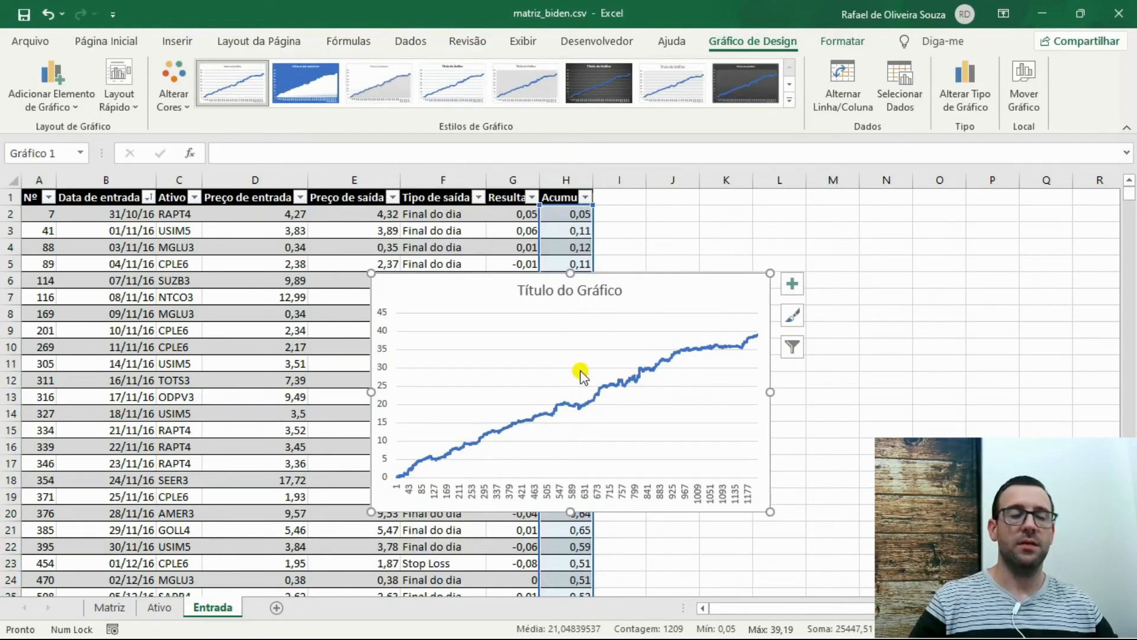
Transfer the Entrada chart to the Ativo sheet and place it side by side with the existing accumulated chart for comparison
key(Delete)
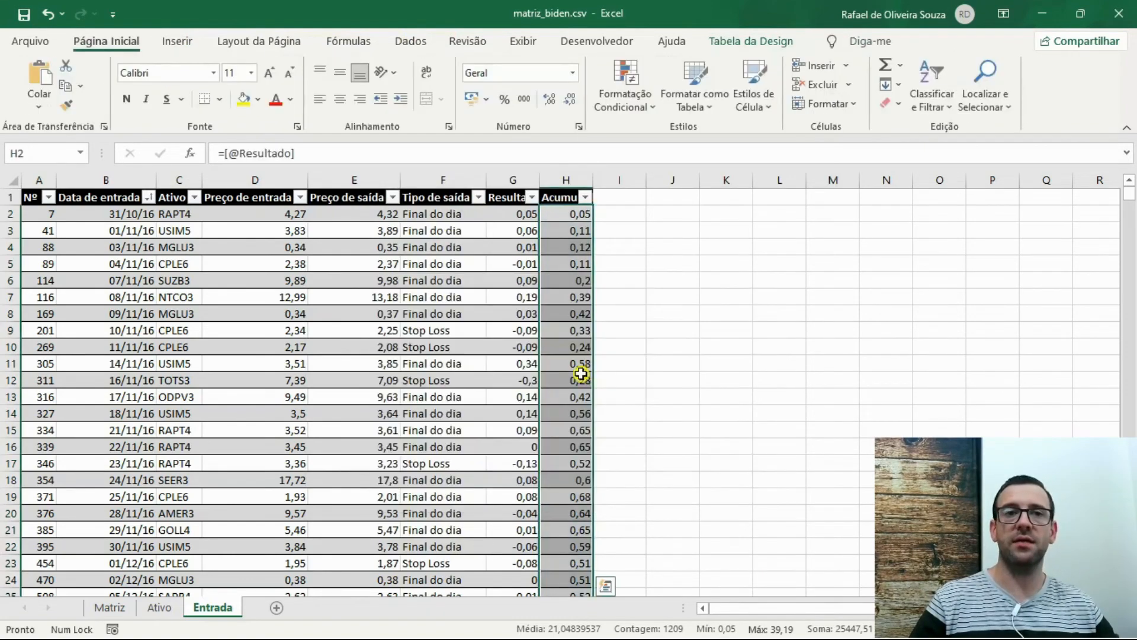
click(160, 607)
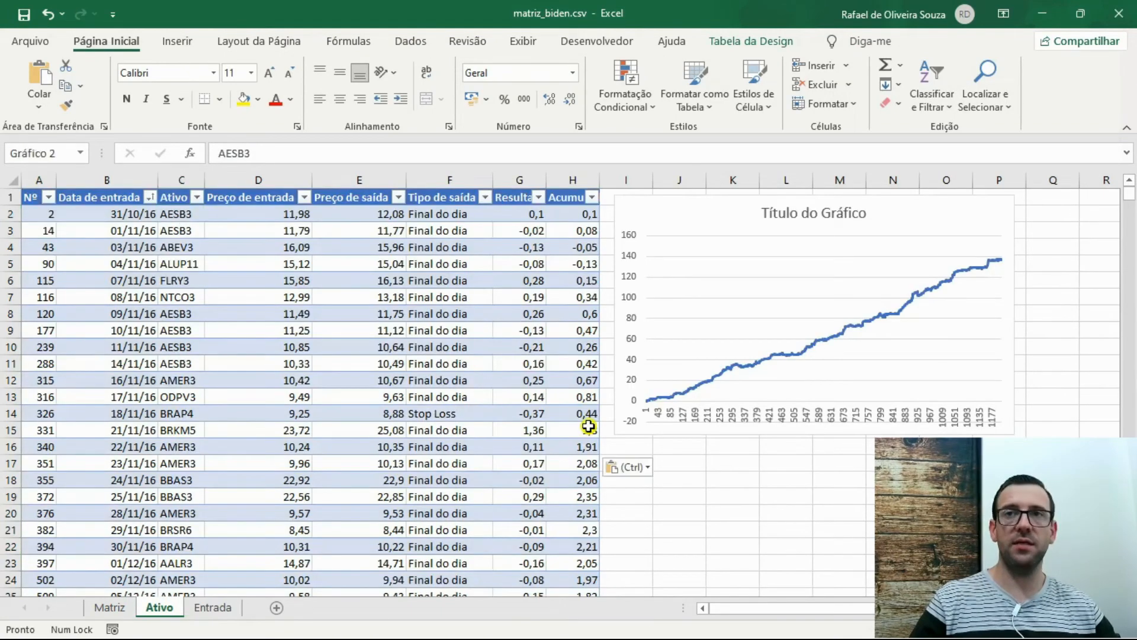
key(ctrl+v)
click(474, 322)
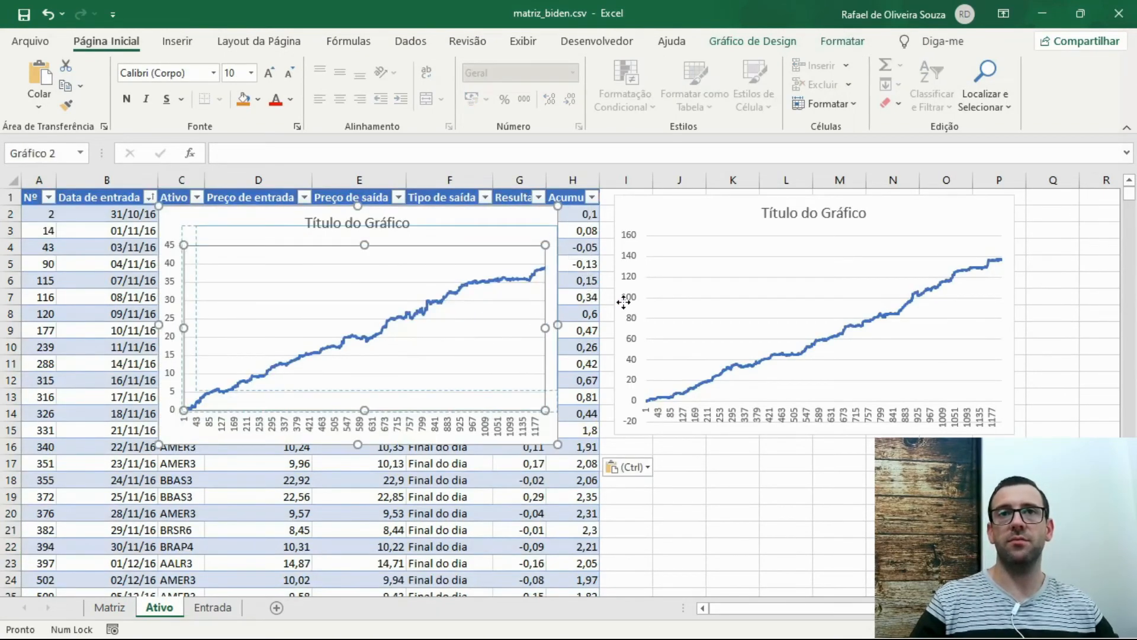
click(484, 221)
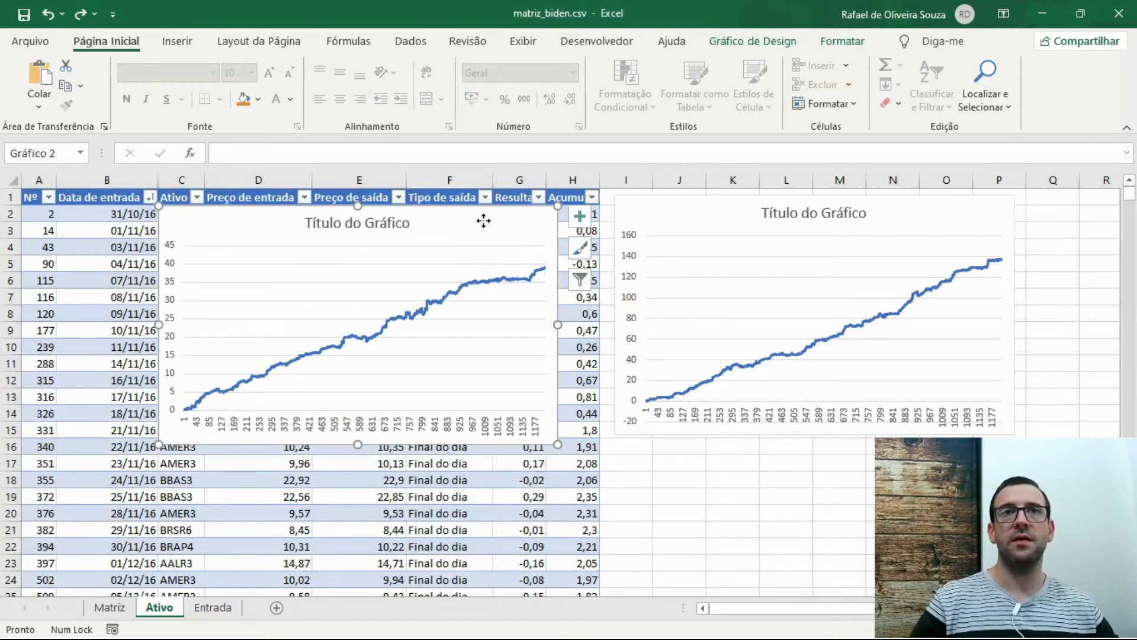
drag(475, 221, 532, 208)
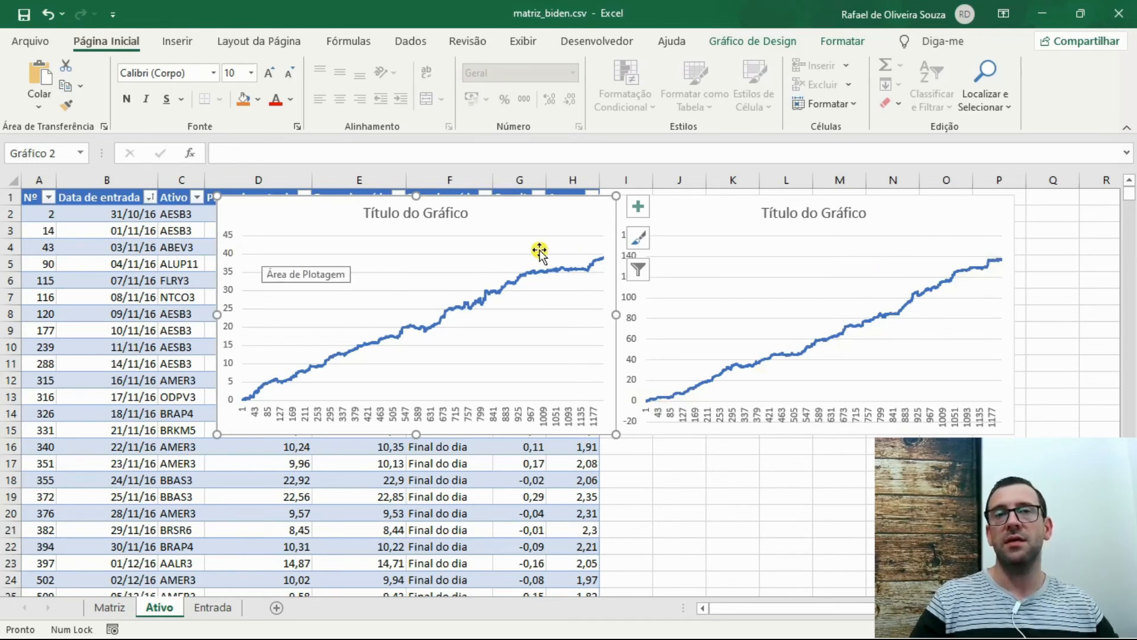
Return the Entrada chart from the Ativo sheet to the Entrada sheet, placing it in the empty cells beside the table's first rows
drag(566, 217, 539, 218)
click(538, 218)
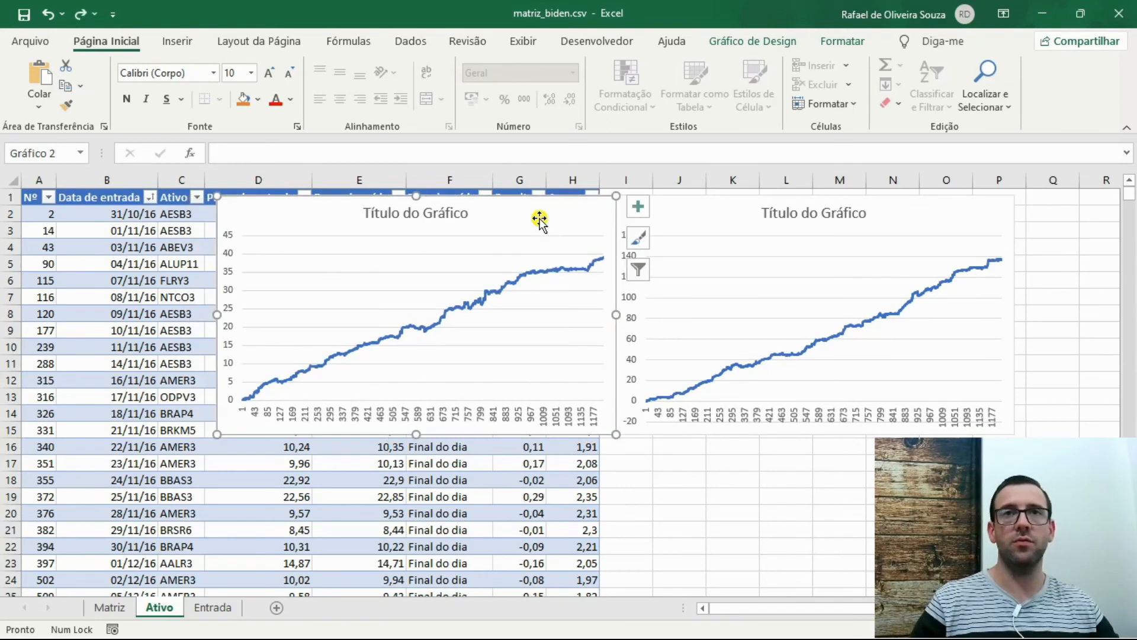
key(Delete)
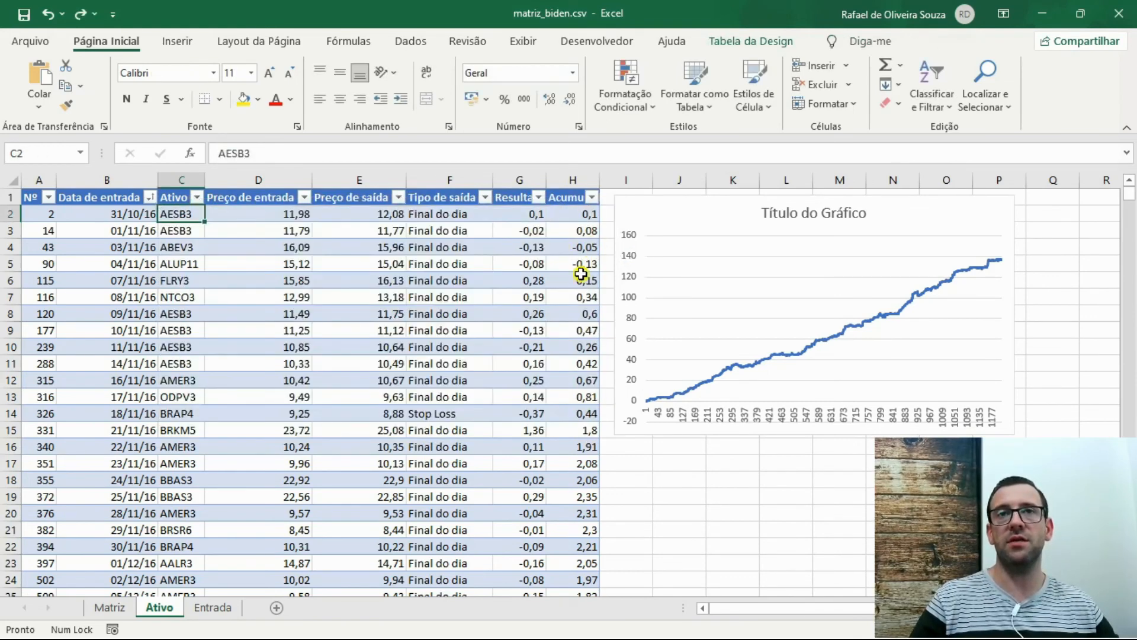
click(210, 607)
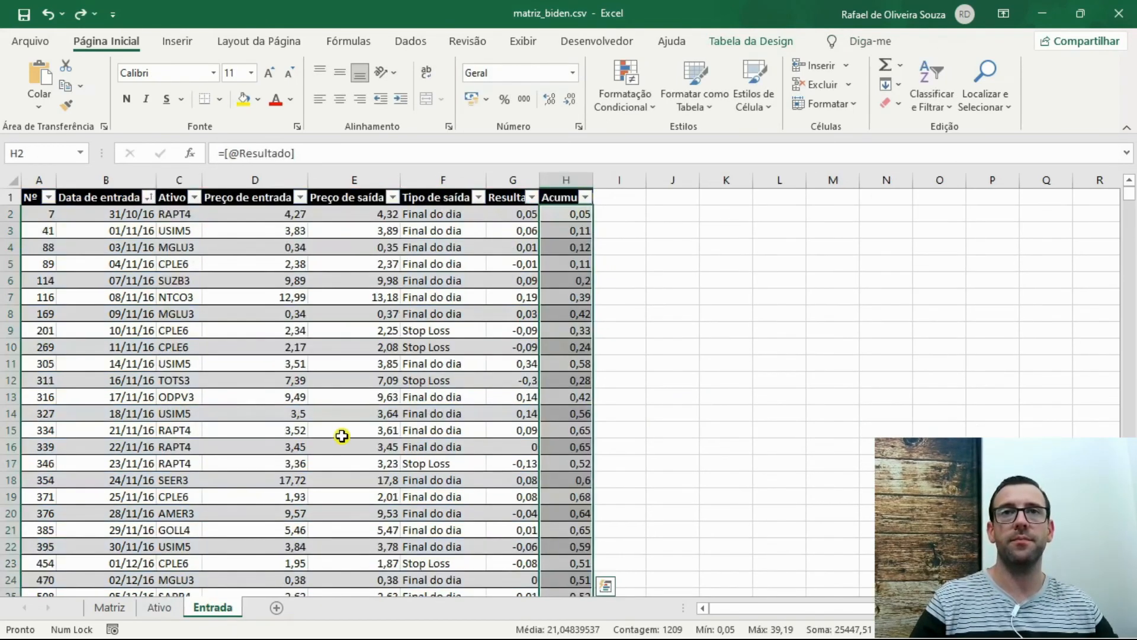
drag(644, 297, 875, 225)
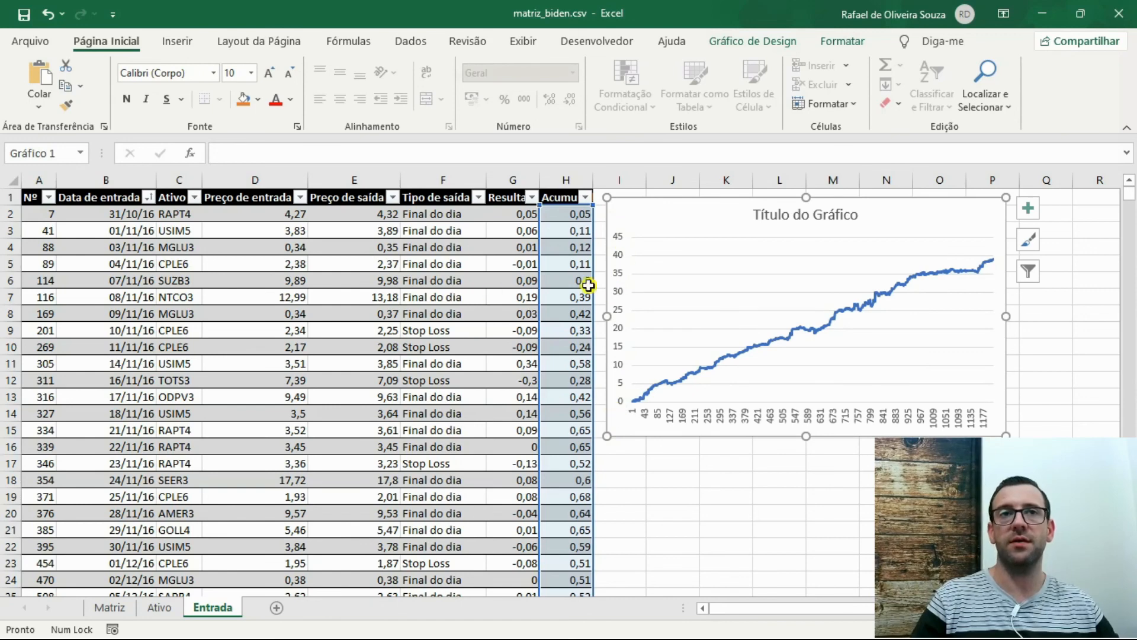
click(173, 266)
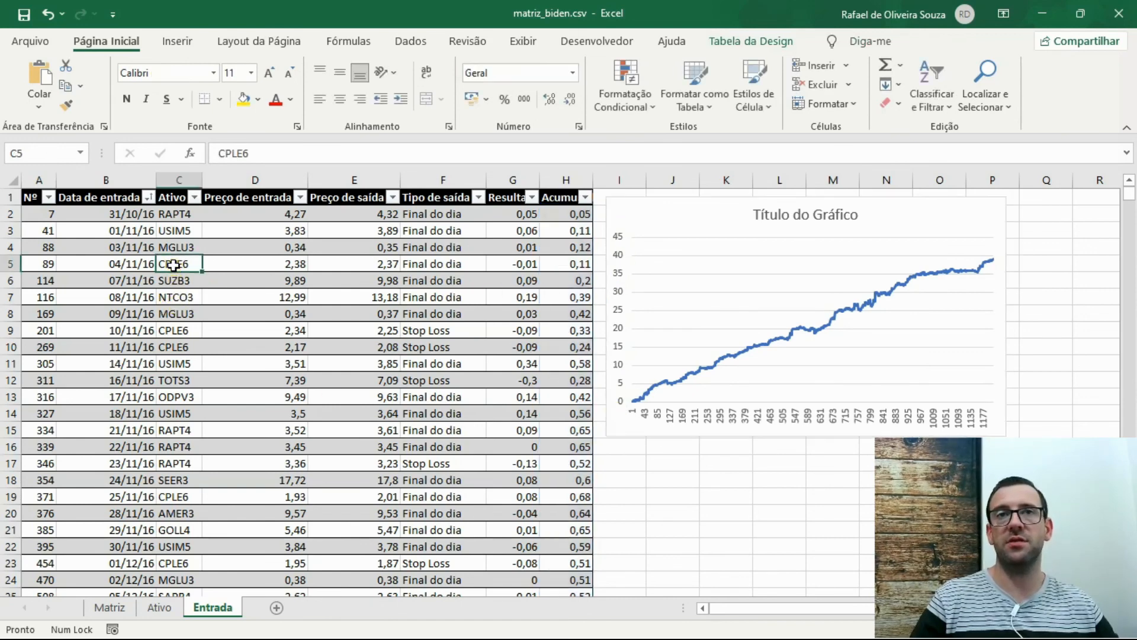